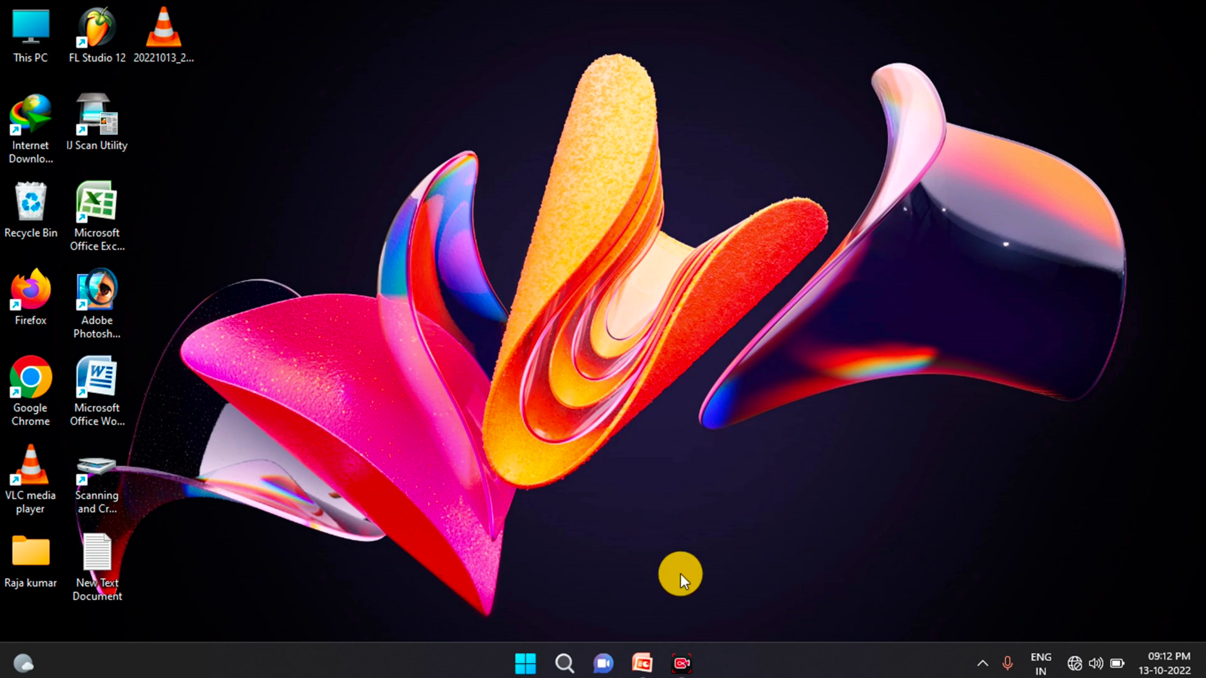
# - Bring up the finished I Love Mother presentation and look over its 3D MOM slide
pyautogui.click(641, 665)
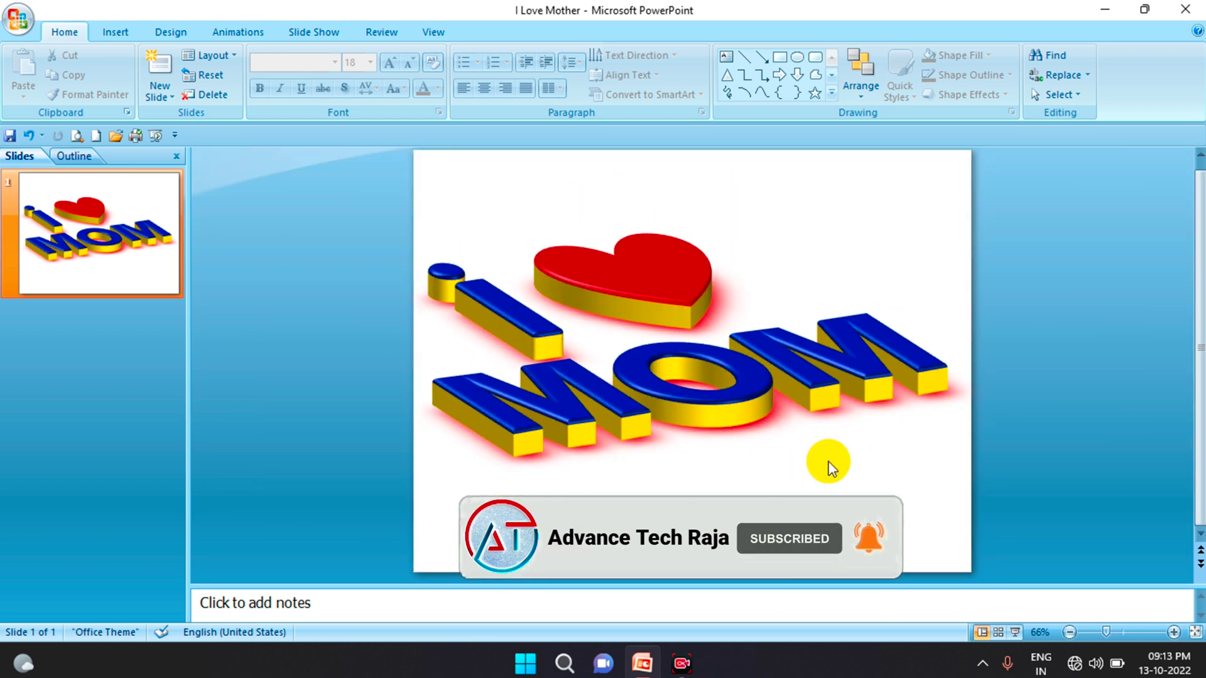
pyautogui.keyDown('ctrl'); pyautogui.scroll(1, 743, 469); pyautogui.keyUp('ctrl')
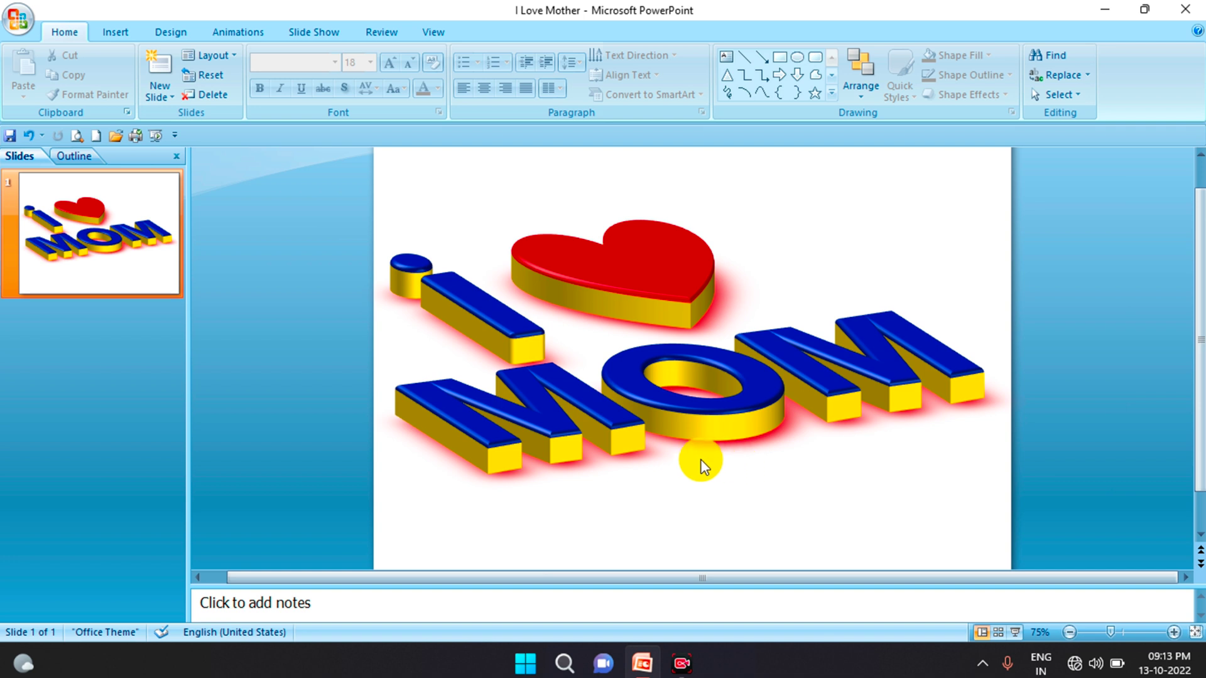
pyautogui.keyDown('ctrl'); pyautogui.scroll(-1, 702, 466); pyautogui.keyUp('ctrl')
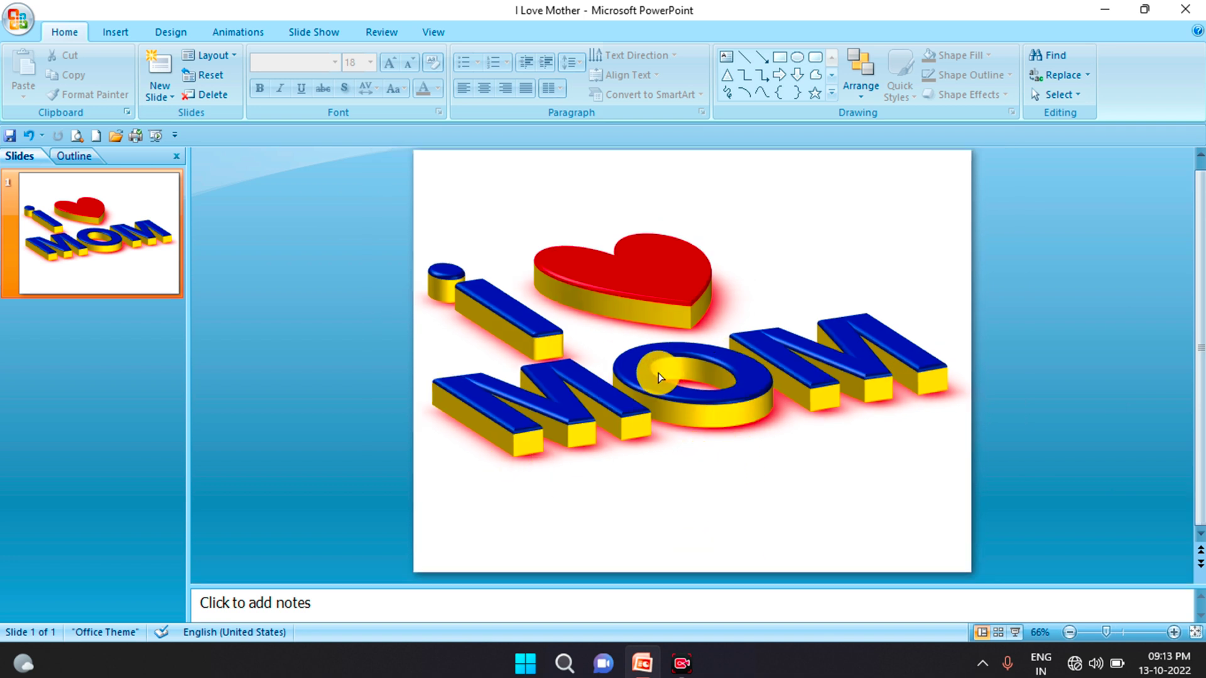
pyautogui.click(690, 395)
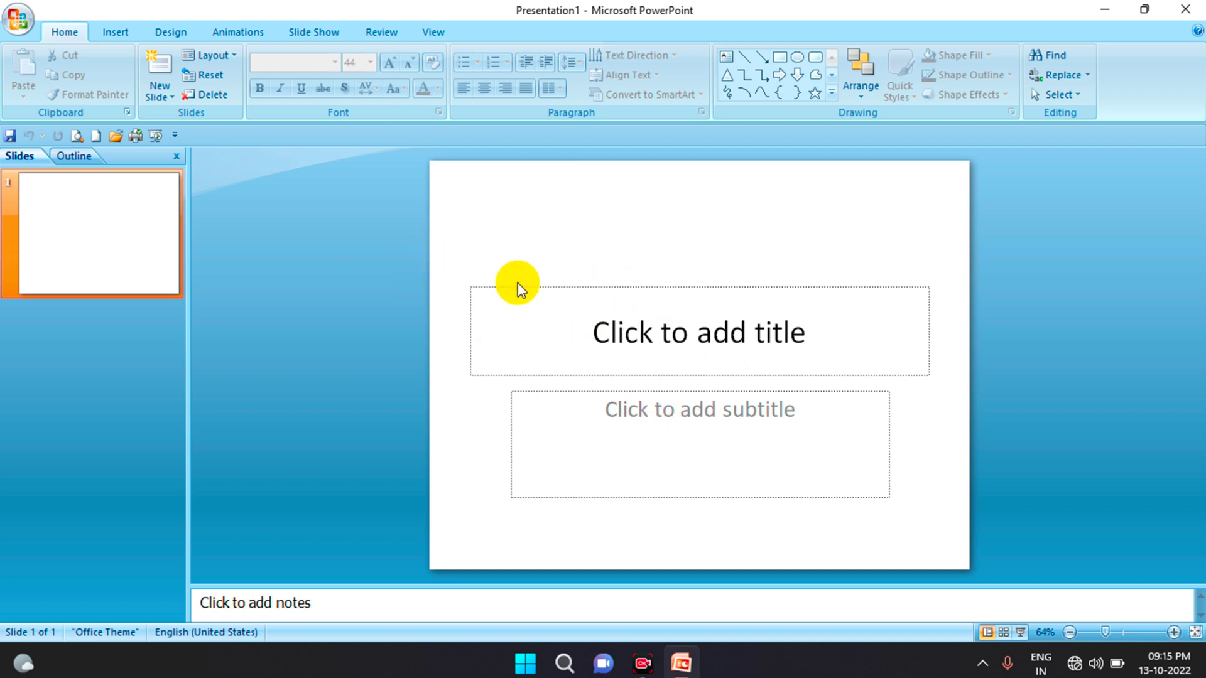
# - Delete the title and subtitle placeholders from slide 1
pyautogui.click(527, 290)
pyautogui.click(518, 284)
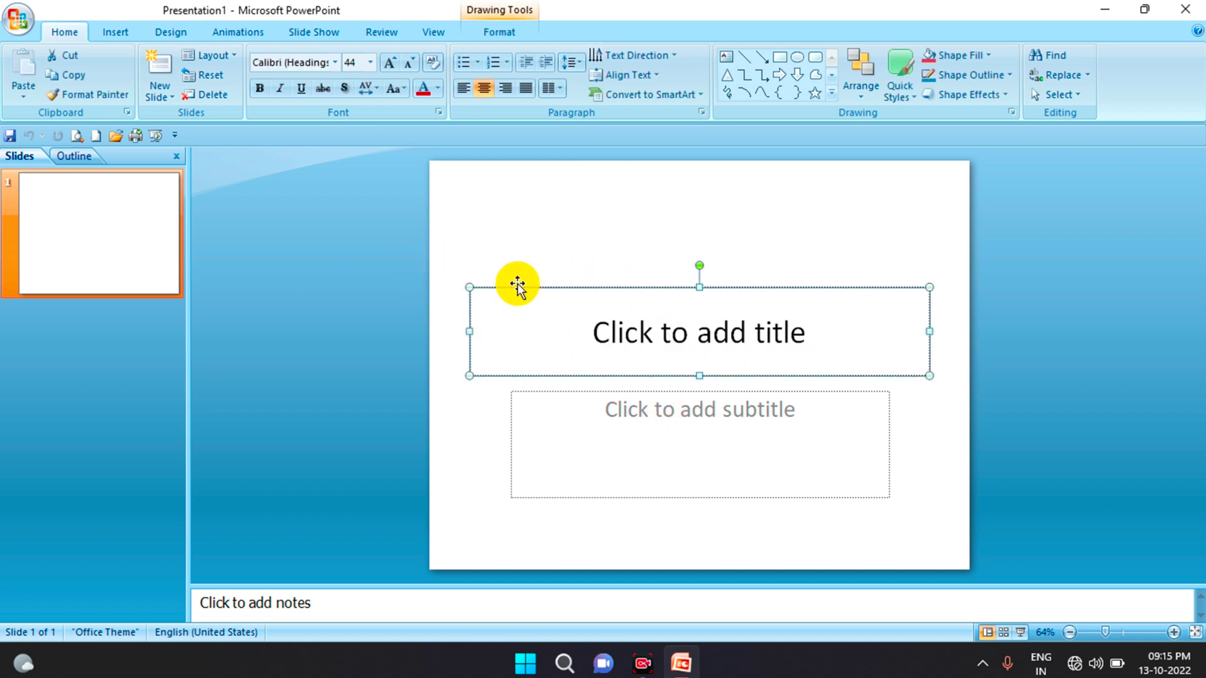
pyautogui.press('Delete')
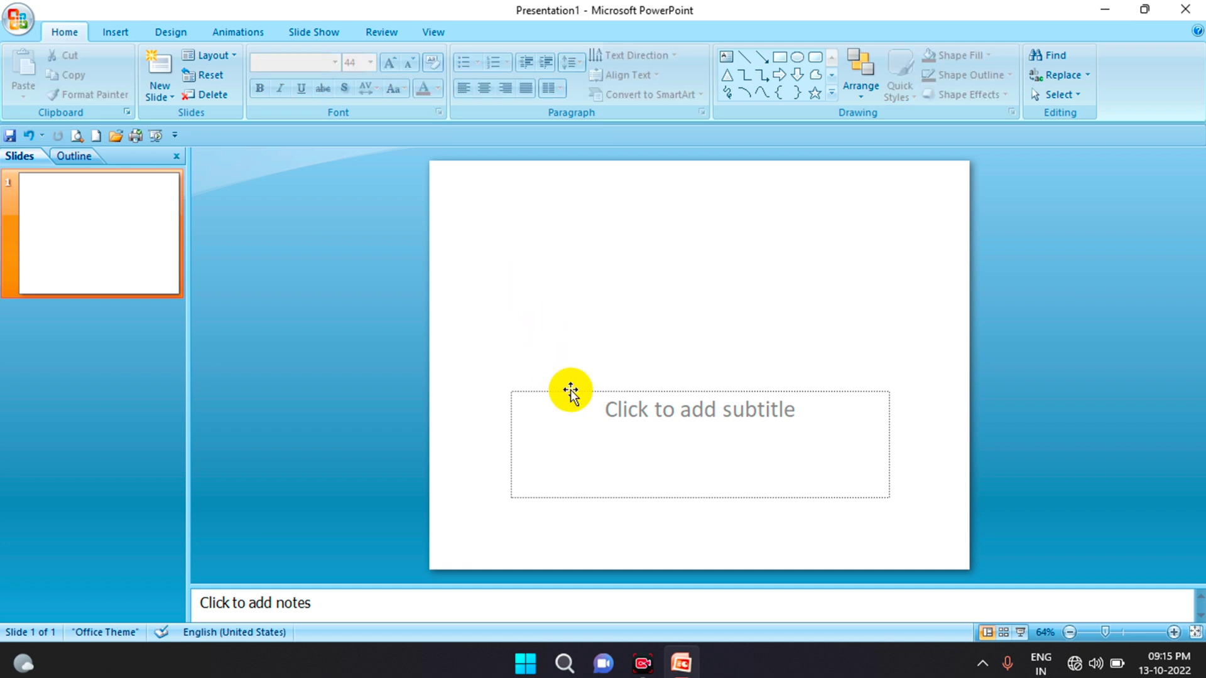
pyautogui.click(570, 391)
pyautogui.press('Delete')
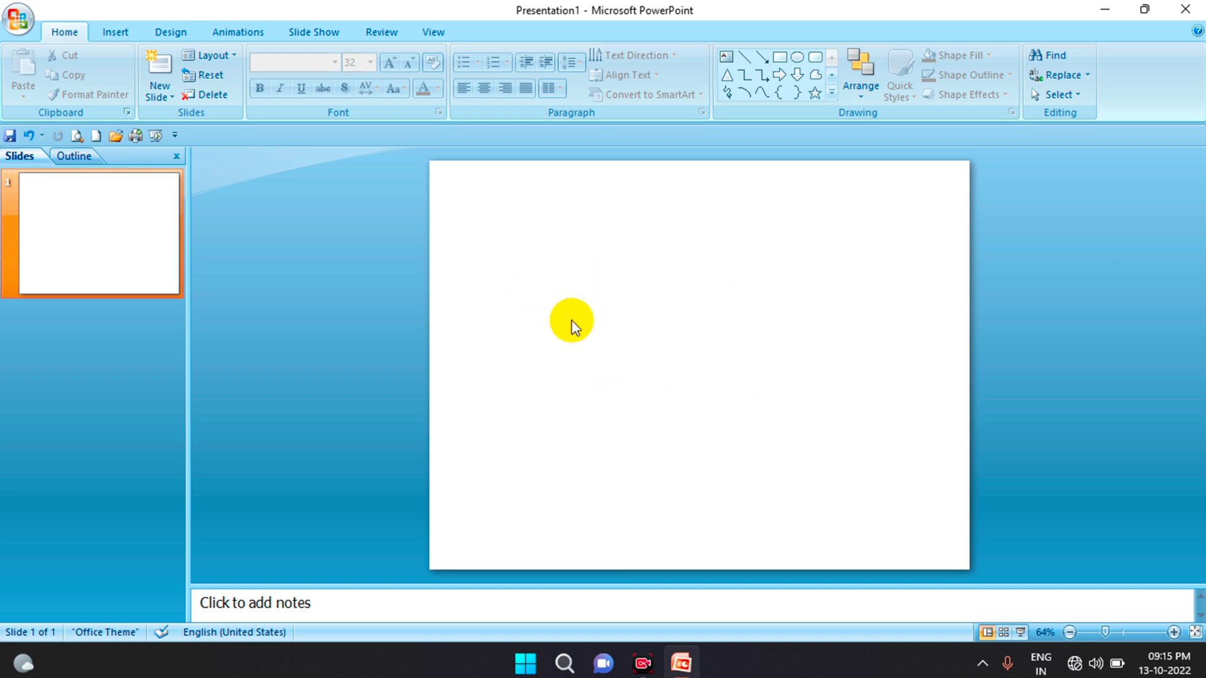
pyautogui.click(105, 31)
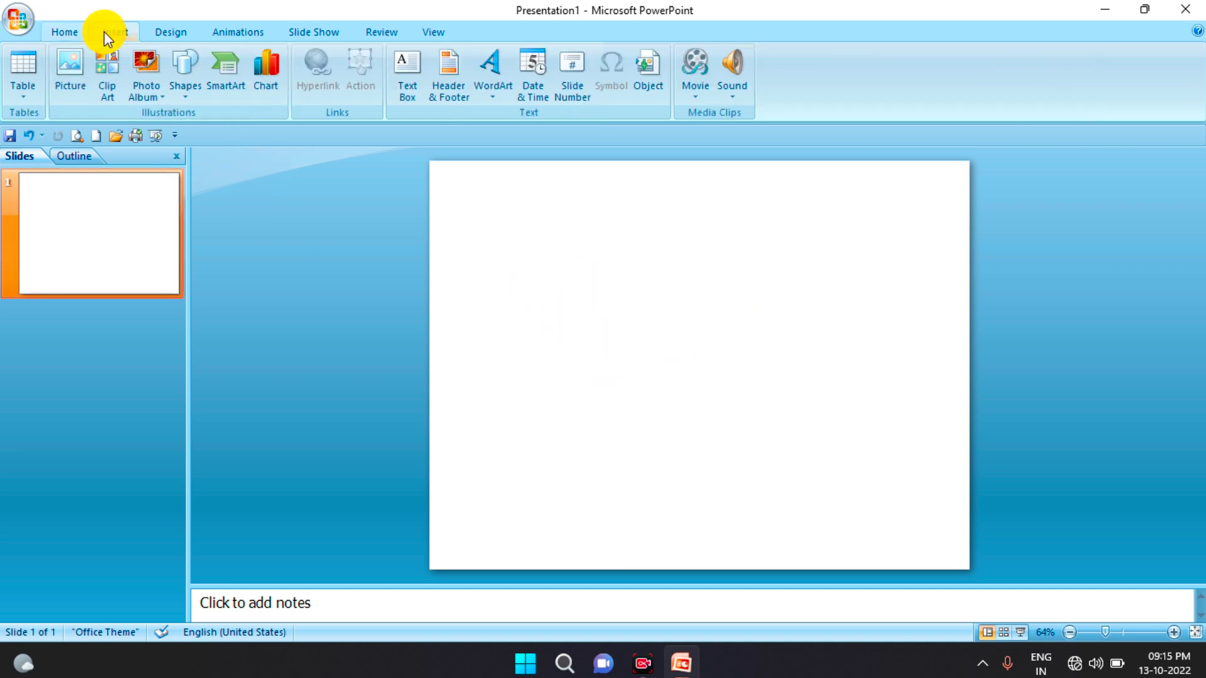
# - Draw a text box holding the letter M and set its font size to 250
pyautogui.click(417, 68)
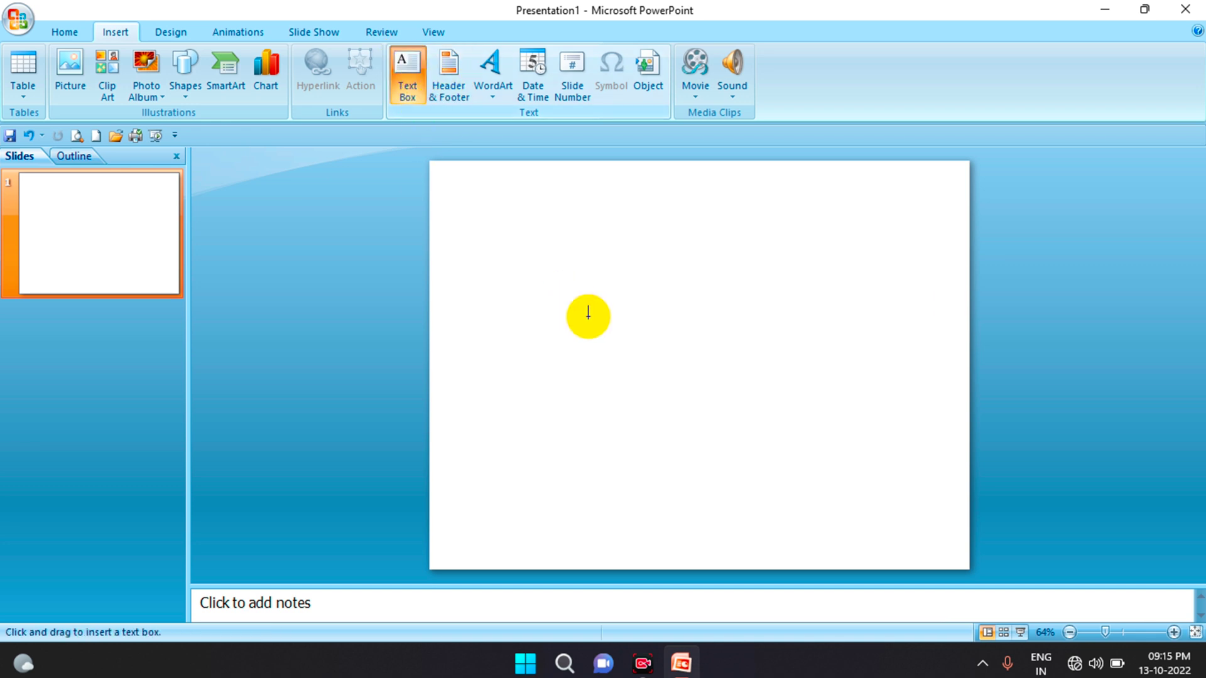
pyautogui.moveTo(467, 203)
pyautogui.mouseDown()
pyautogui.moveTo(787, 455)
pyautogui.moveTo(859, 463)
pyautogui.mouseUp()
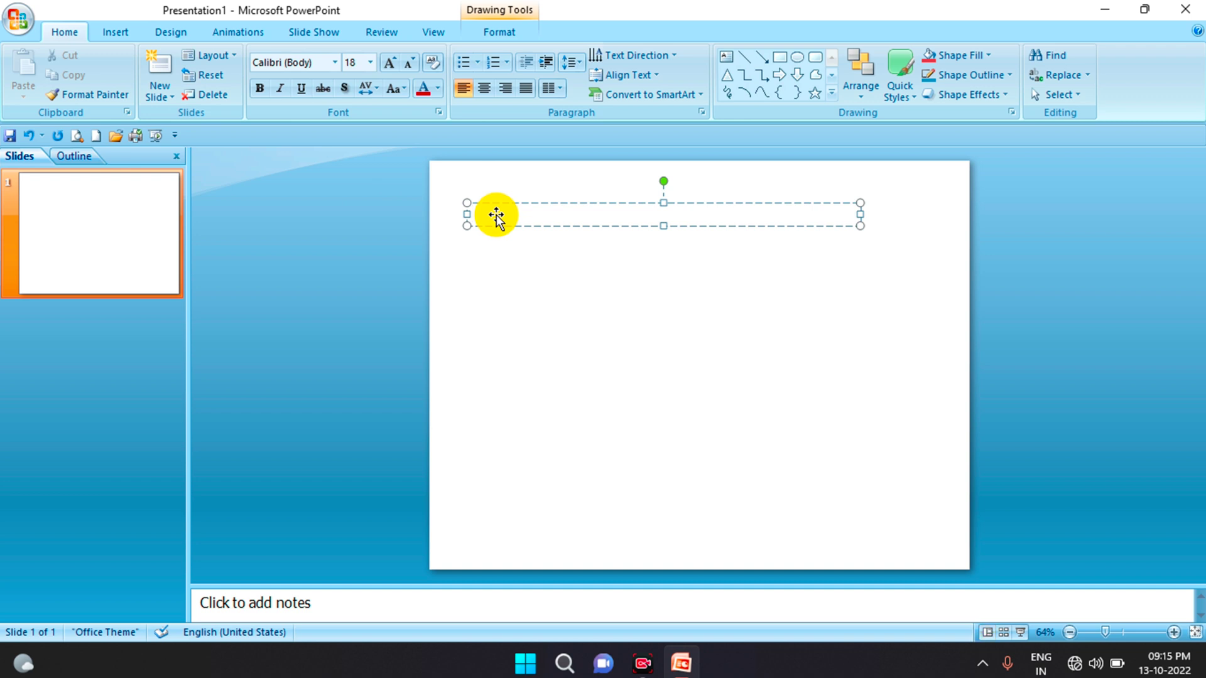
pyautogui.write('M')
pyautogui.moveTo(500, 216); pyautogui.dragTo(509, 220)
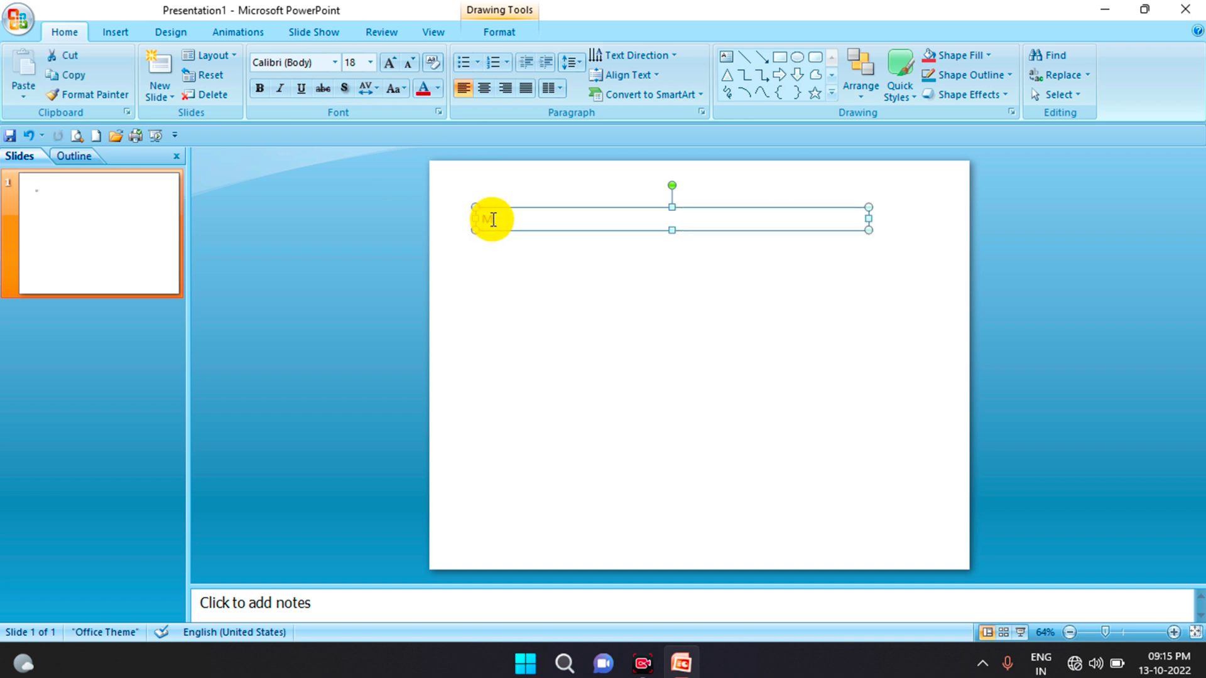
pyautogui.click(360, 63)
pyautogui.write('250')
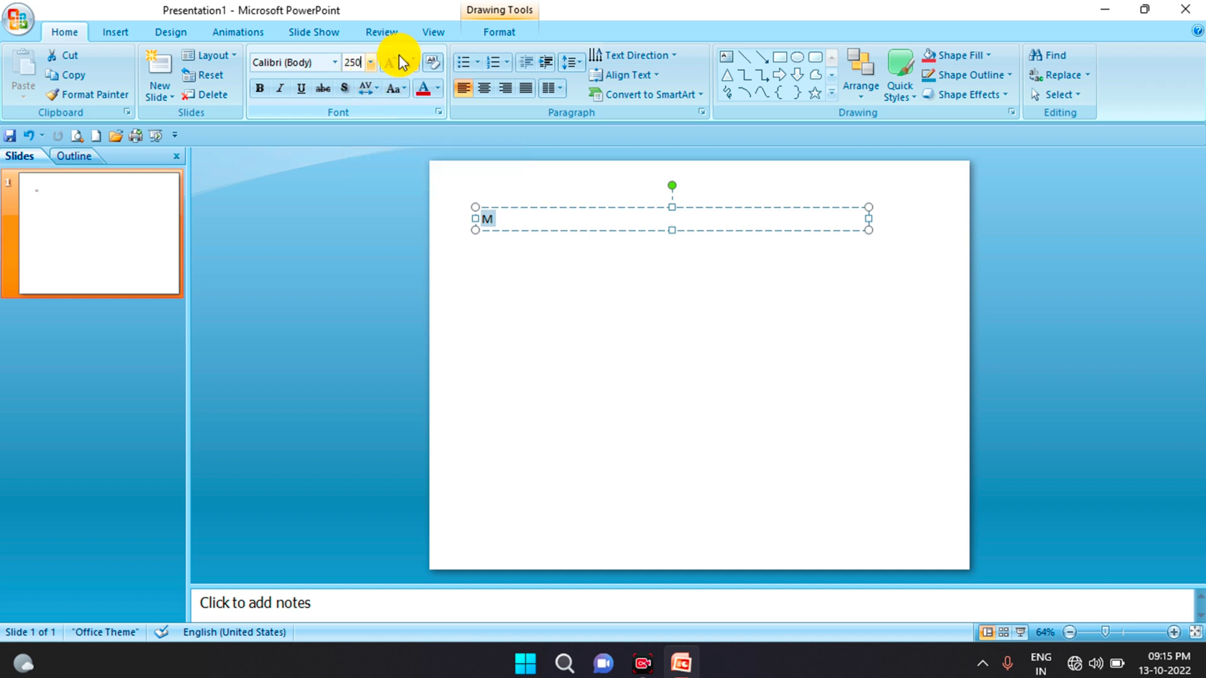
pyautogui.click(601, 325)
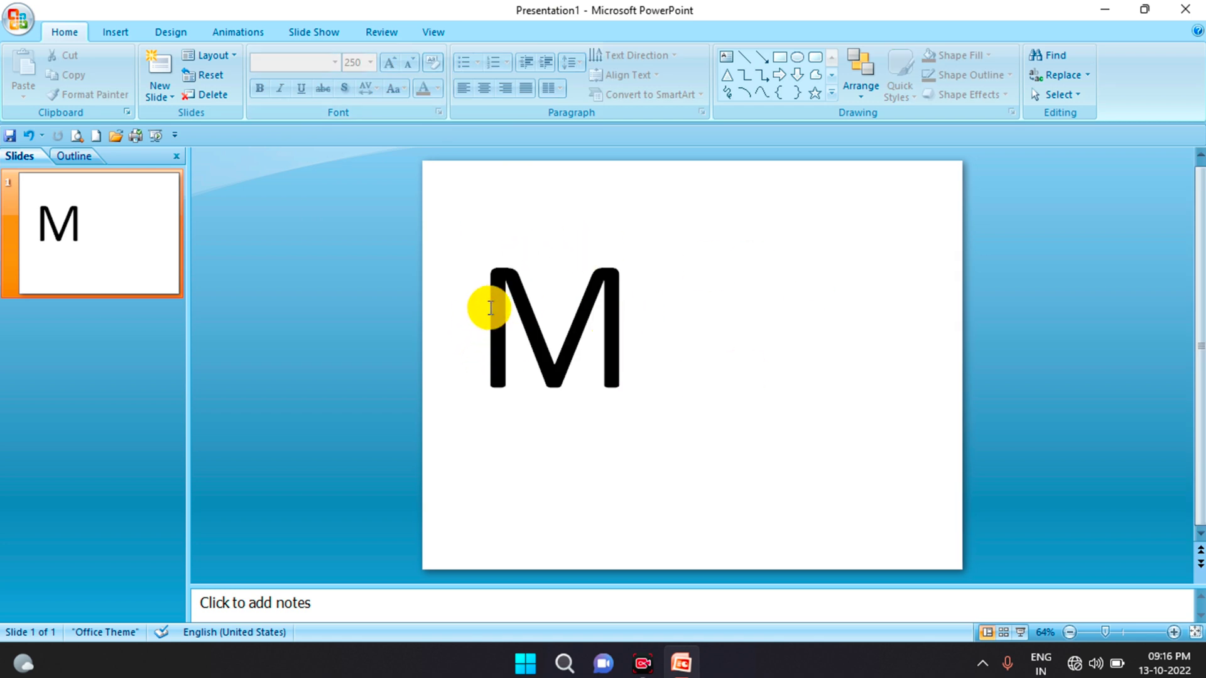
# - Change the M's font to Arial Black and deselect the text box
pyautogui.moveTo(491, 307); pyautogui.dragTo(652, 329)
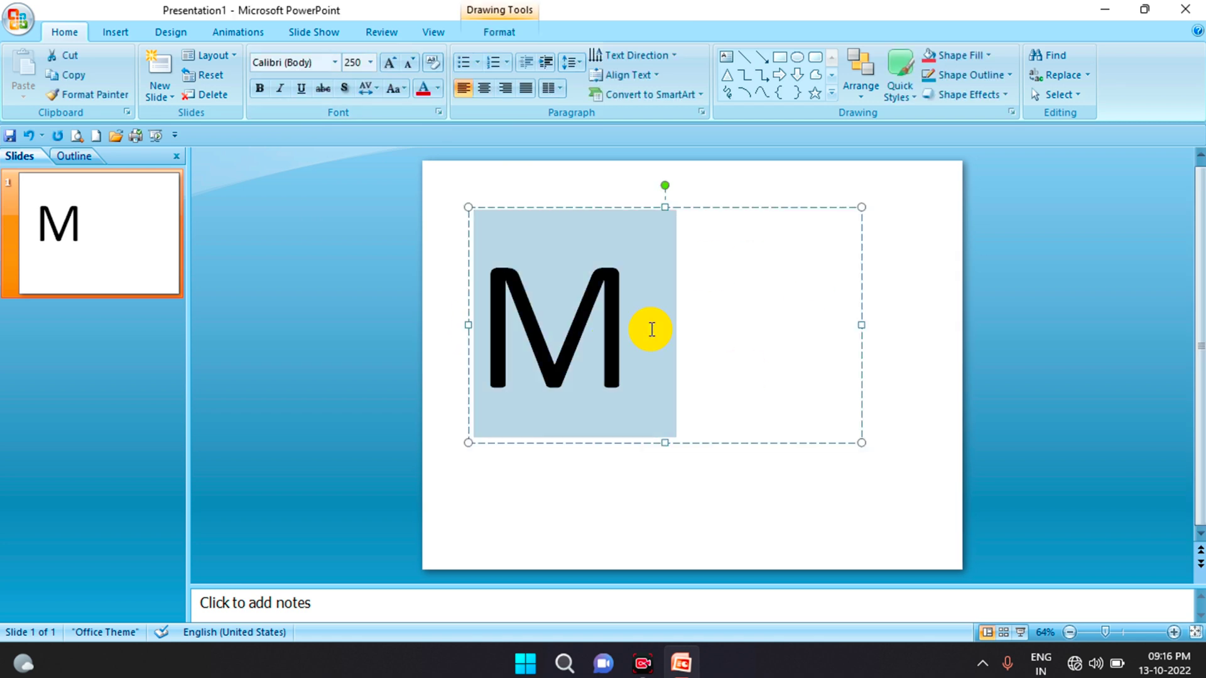
pyautogui.click(336, 62)
pyautogui.scroll(-3, 355, 283)
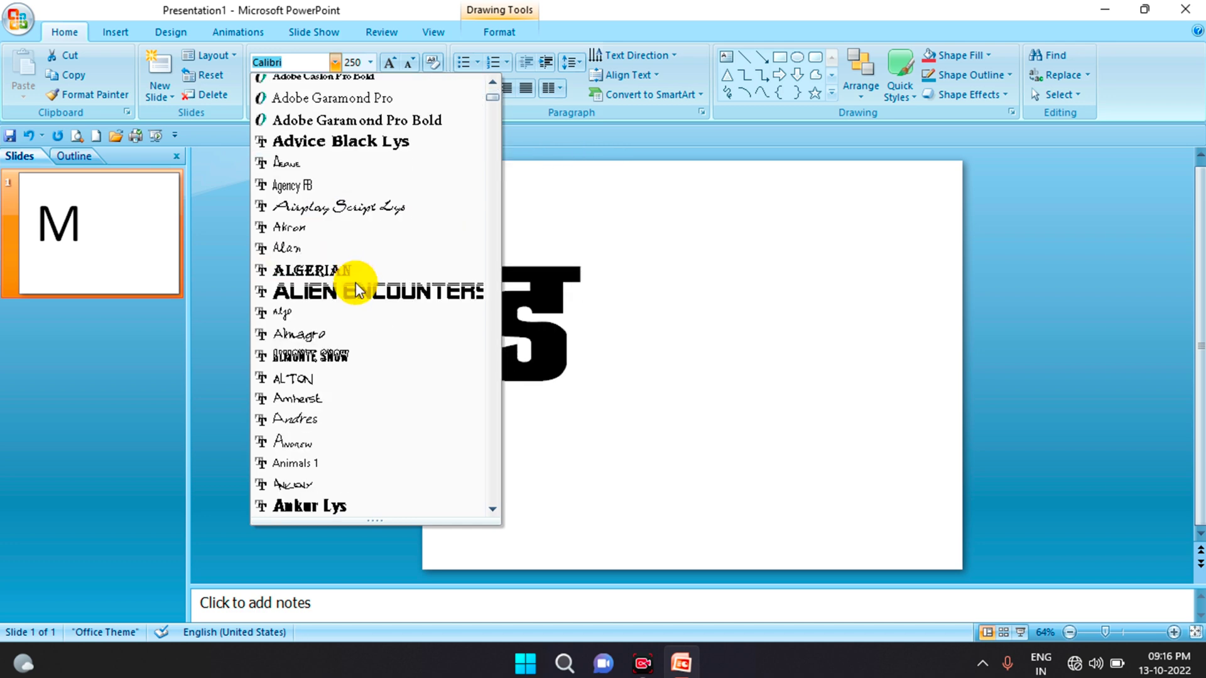
pyautogui.scroll(-3, 355, 285)
pyautogui.scroll(-3, 350, 339)
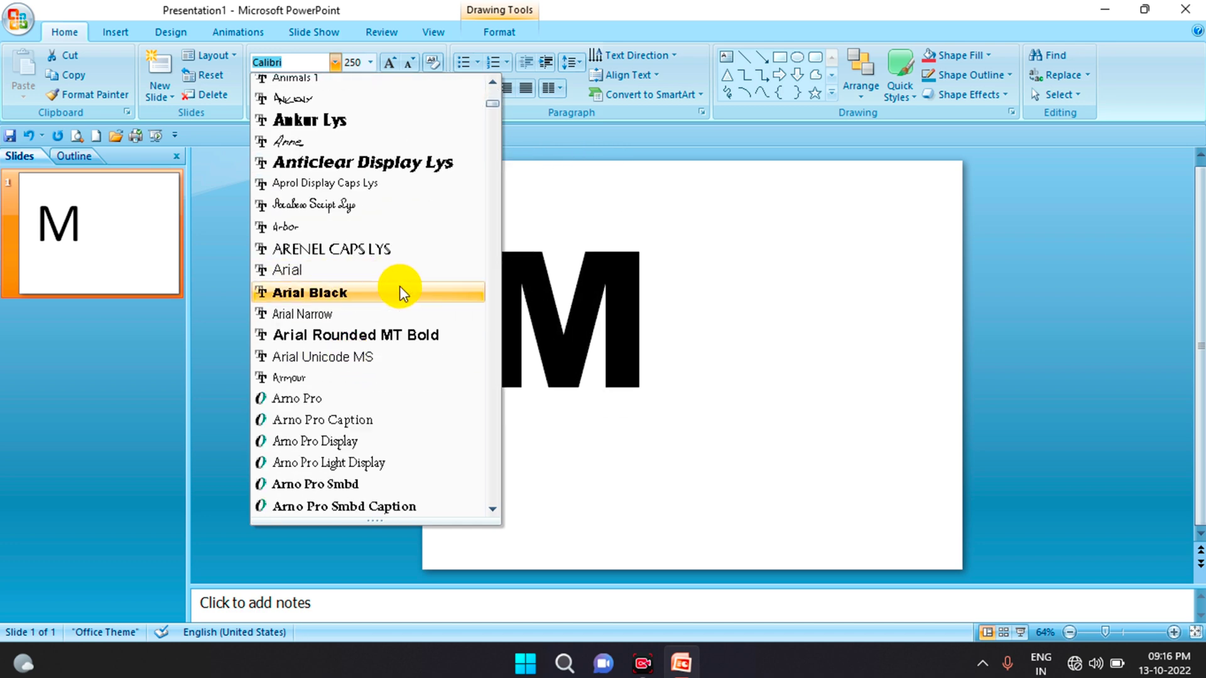
pyautogui.click(354, 293)
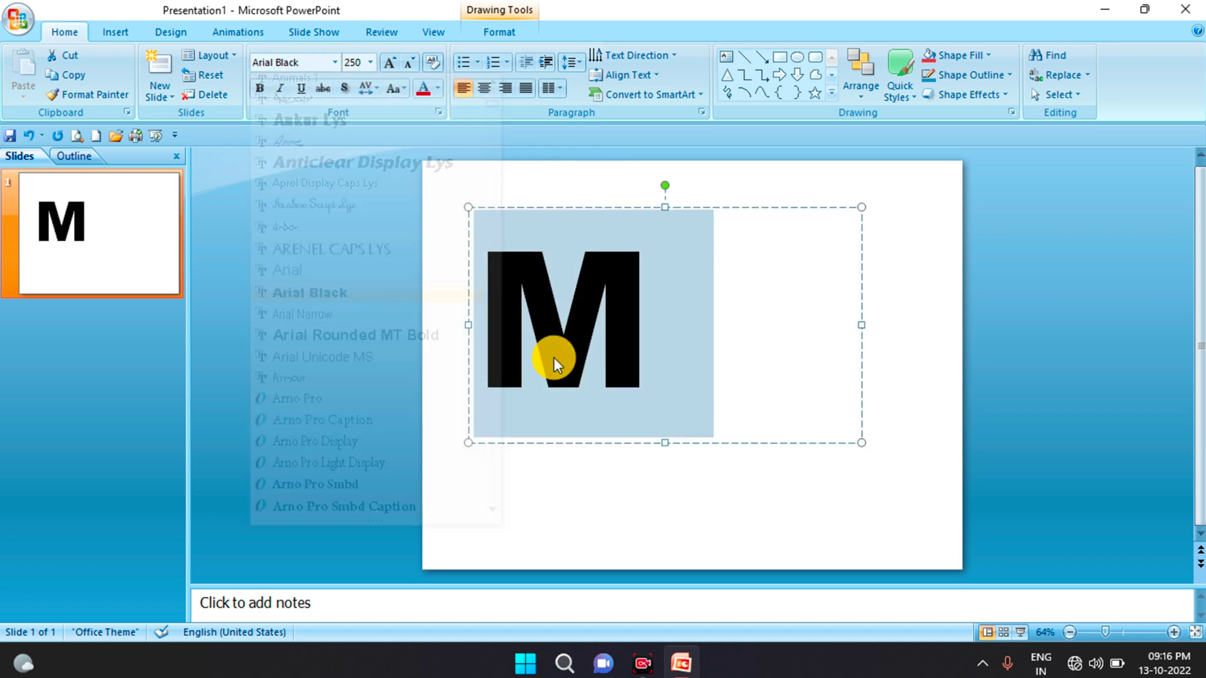
pyautogui.click(498, 315)
pyautogui.click(595, 526)
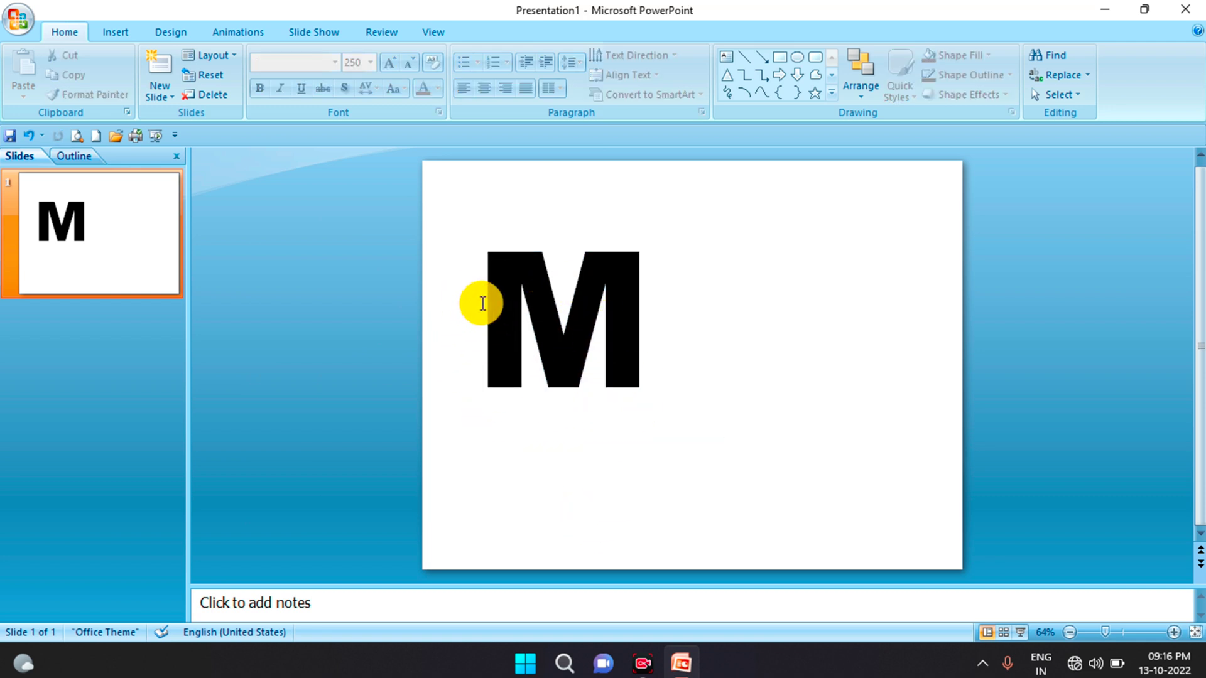
pyautogui.moveTo(482, 304); pyautogui.dragTo(631, 312)
pyautogui.click(591, 489)
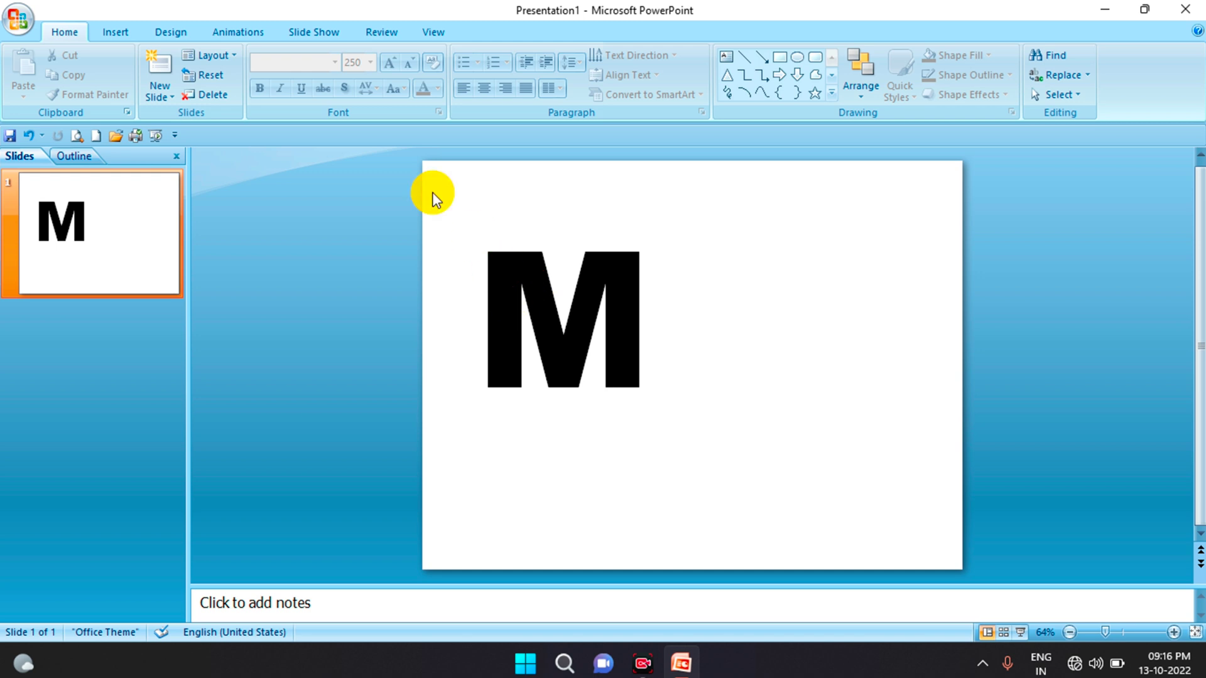
# - Try a freeform line beside the M, then cancel it and adjust the view
pyautogui.click(114, 33)
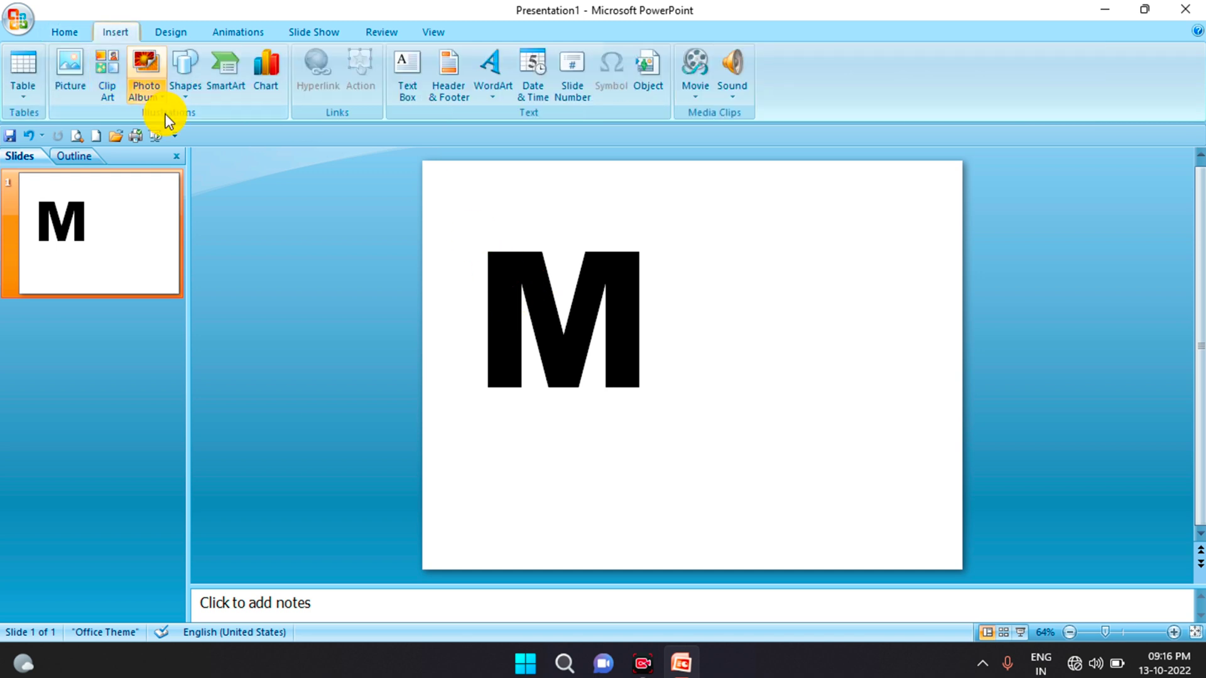
pyautogui.click(186, 95)
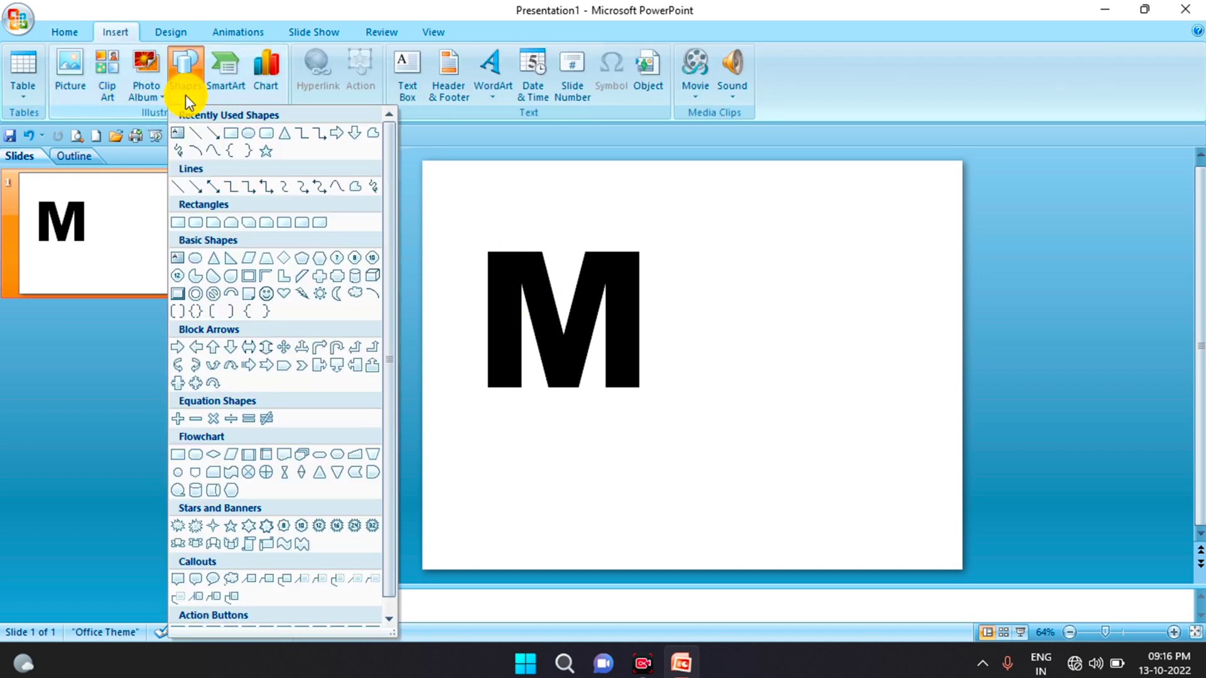
pyautogui.click(373, 133)
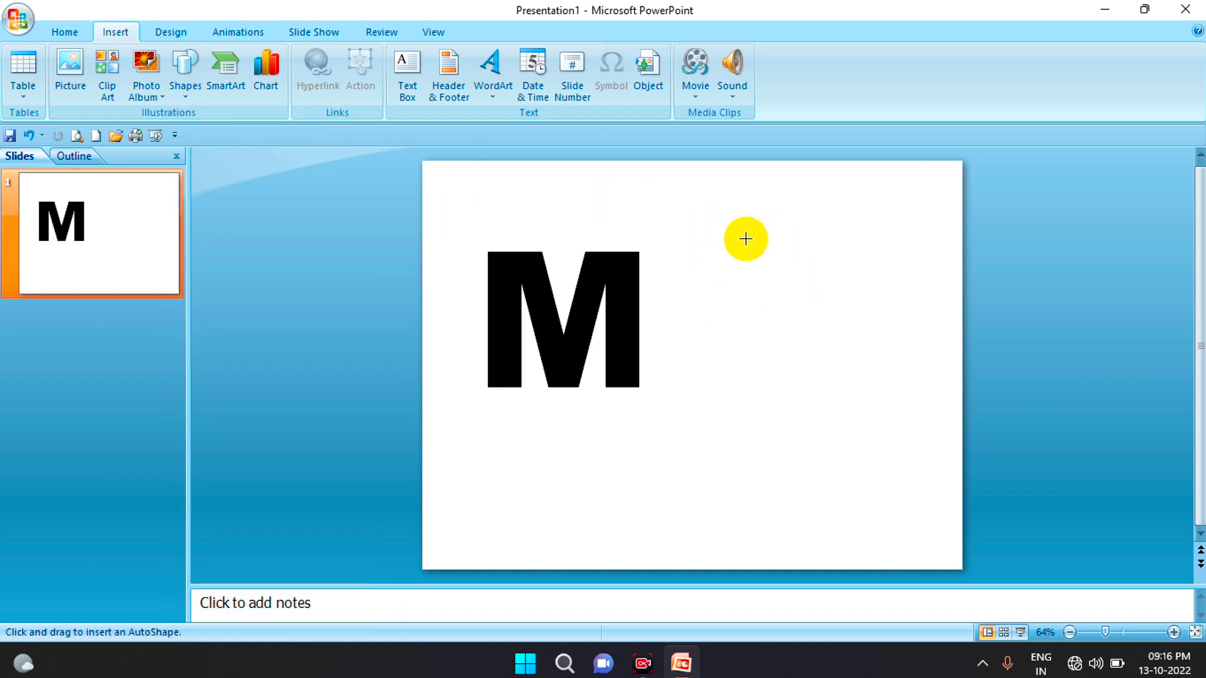
pyautogui.moveTo(737, 245)
pyautogui.mouseDown()
pyautogui.moveTo(688, 463)
pyautogui.moveTo(755, 331)
pyautogui.mouseUp()
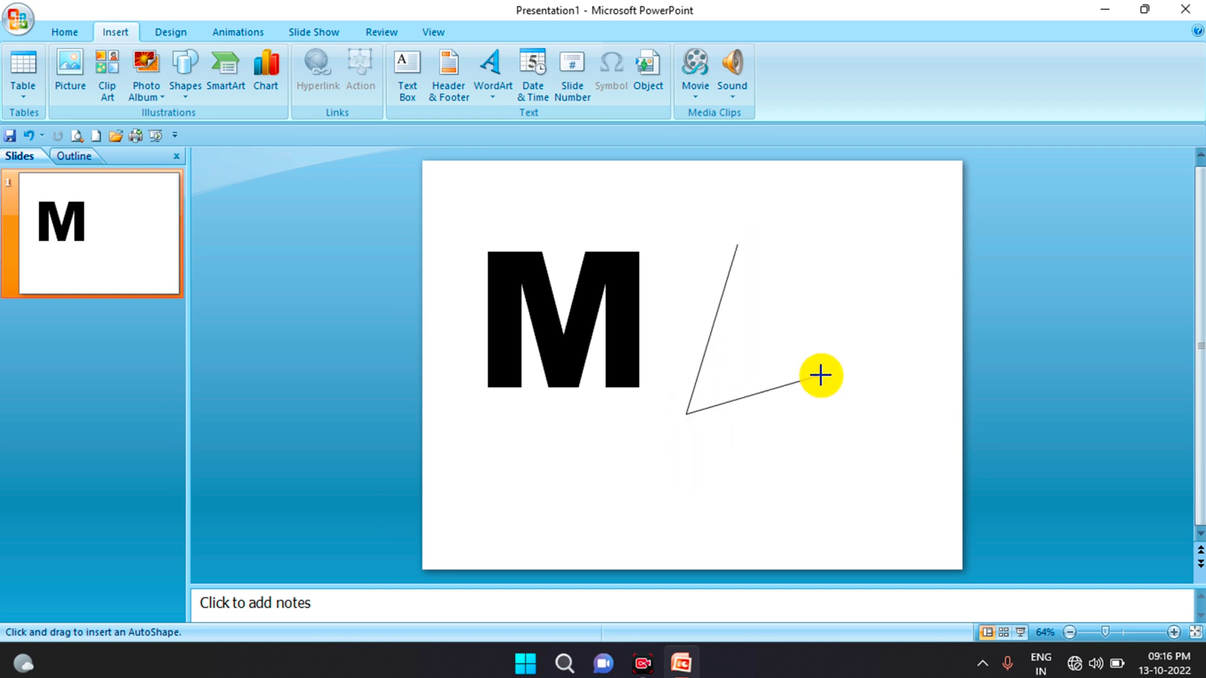
pyautogui.press('Escape')
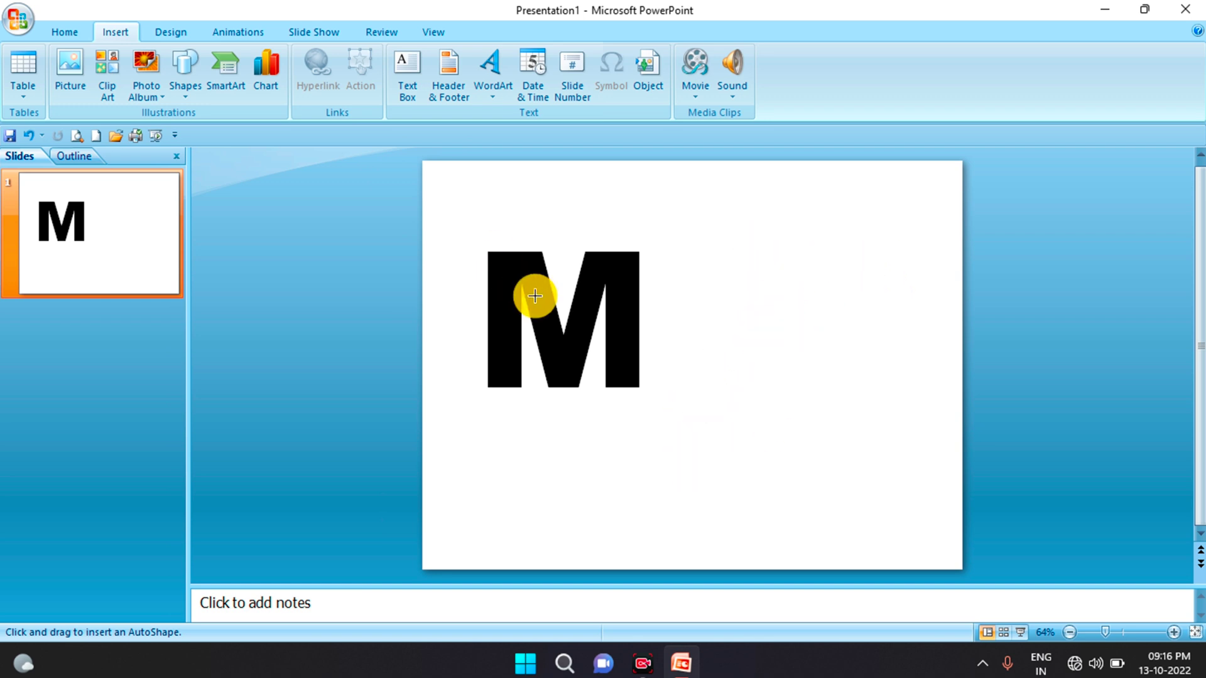
pyautogui.scroll(-2, 539, 308)
pyautogui.scroll(3, 680, 319)
pyautogui.scroll(5, 465, 310)
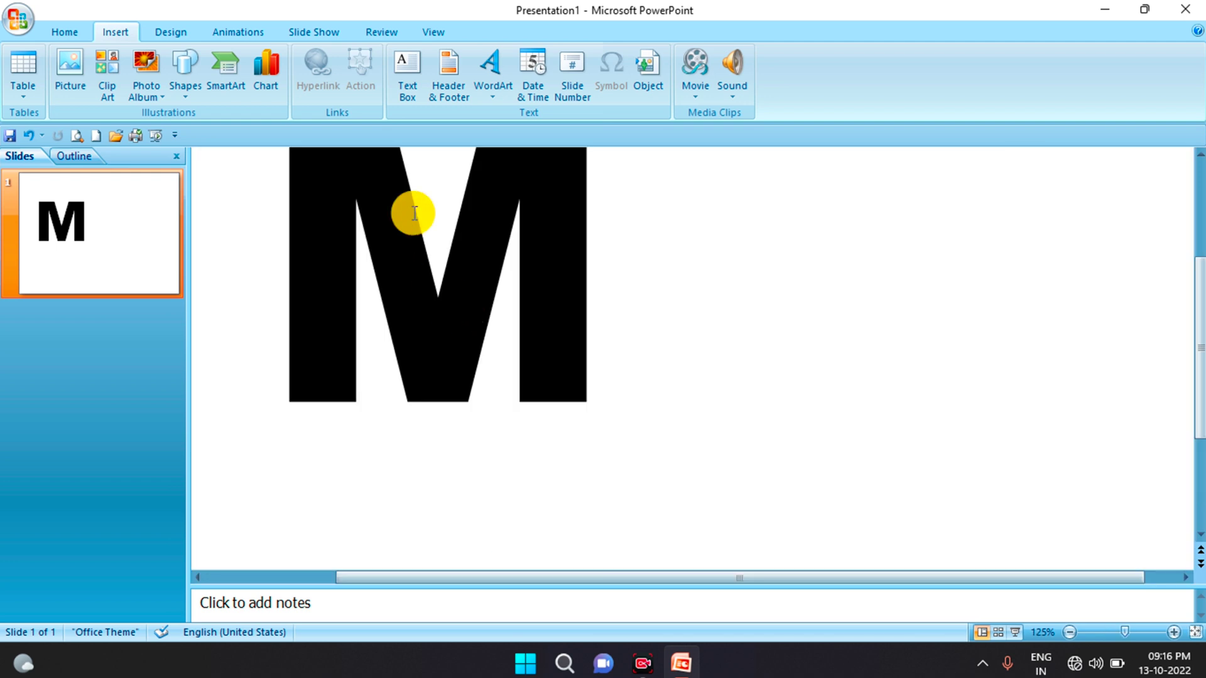
pyautogui.moveTo(1197, 318); pyautogui.dragTo(1201, 280)
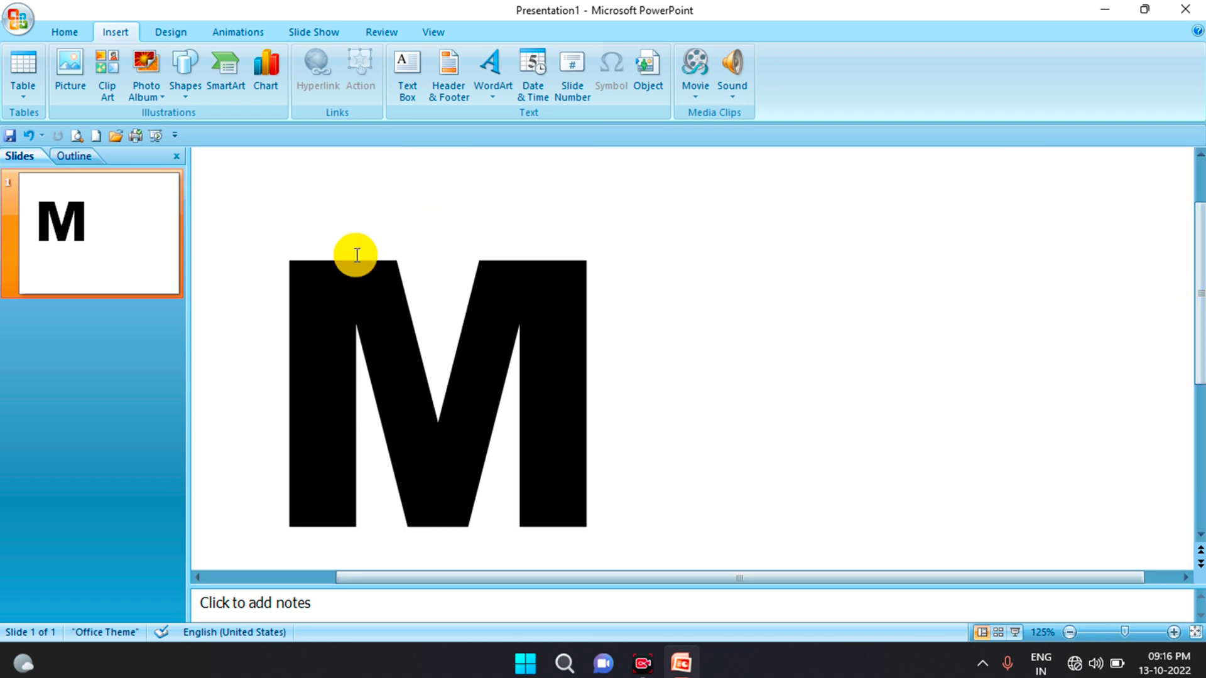
# - With the Freeform tool, trace the M's left leg and middle V
pyautogui.click(186, 93)
pyautogui.click(374, 134)
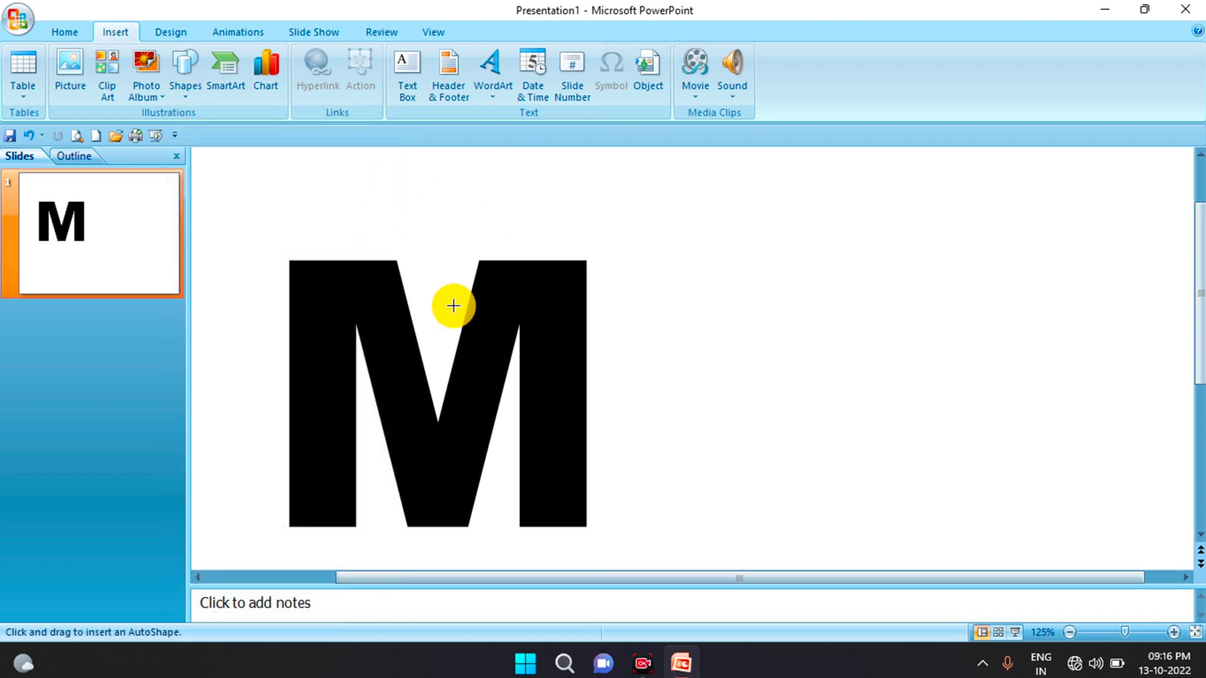
pyautogui.click(288, 260)
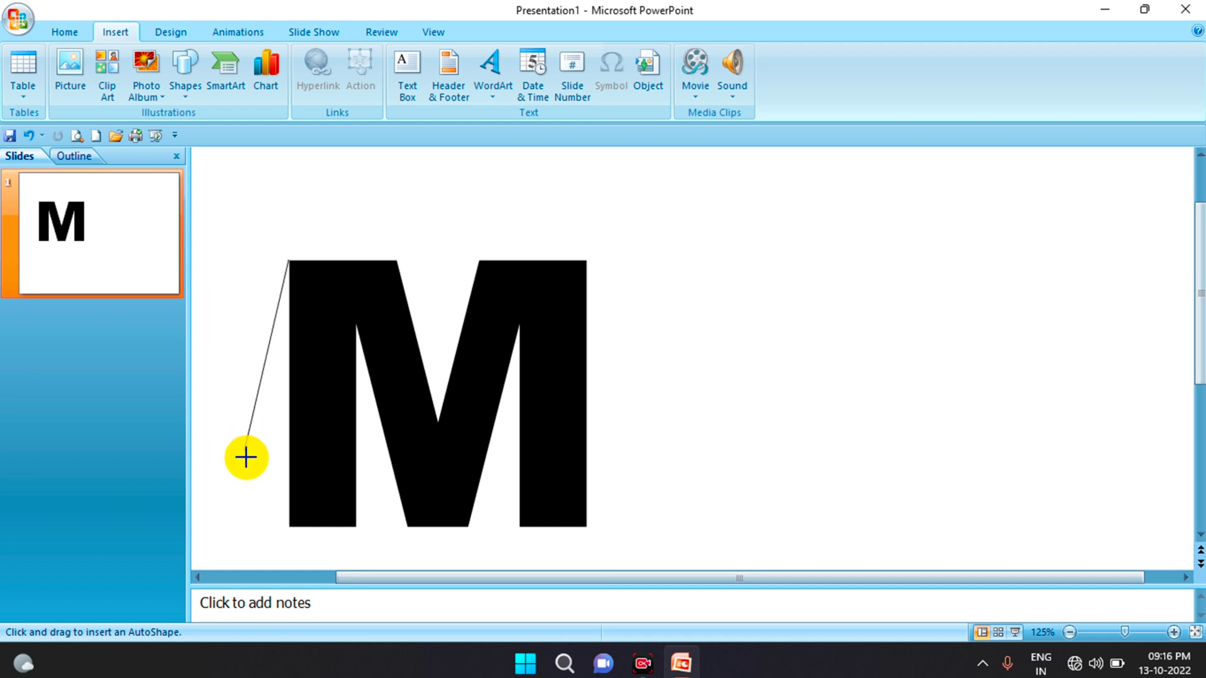
pyautogui.click(288, 526)
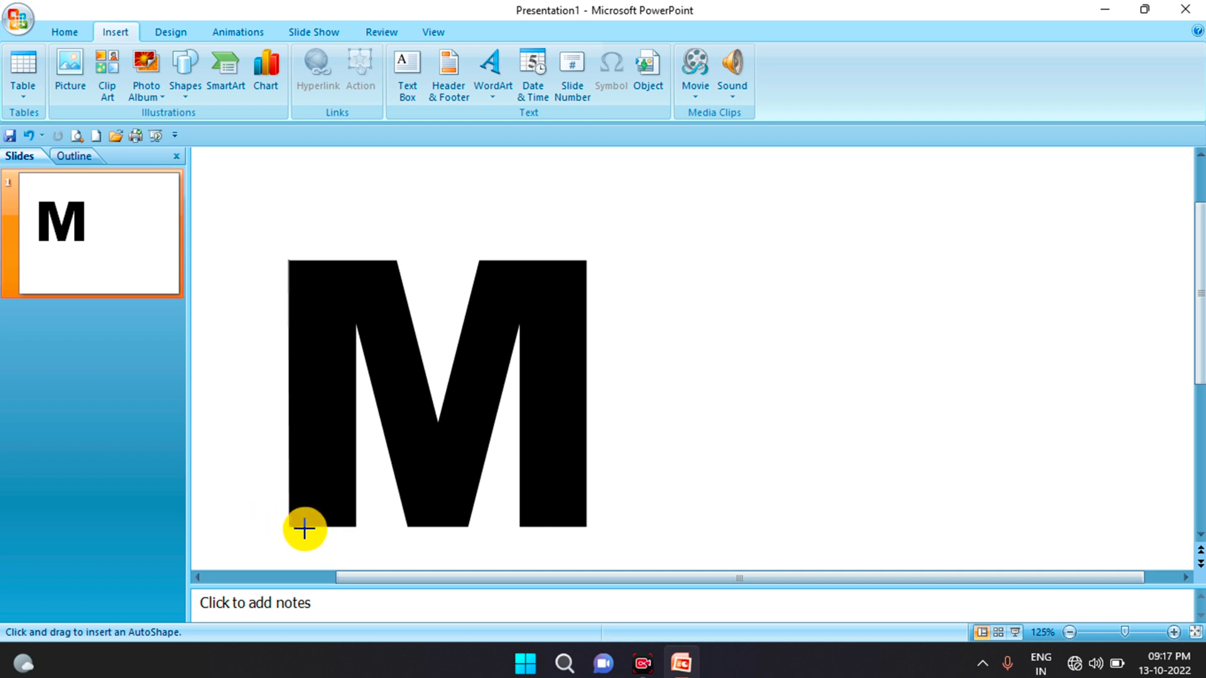
pyautogui.click(355, 526)
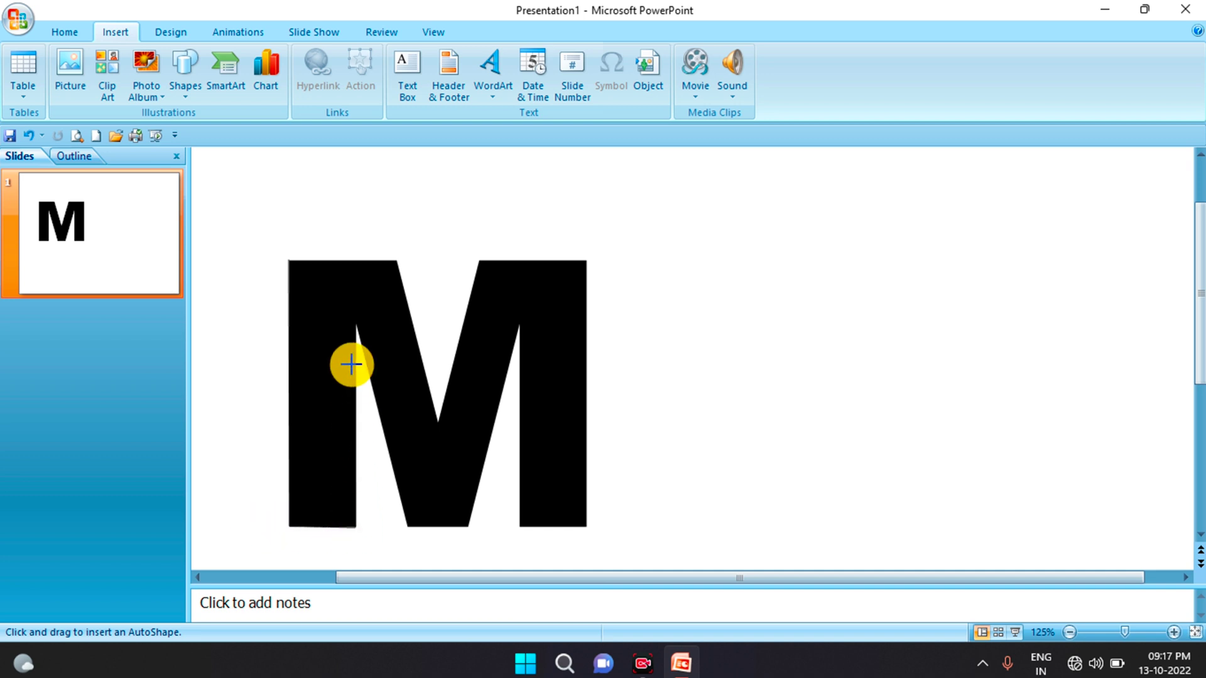
pyautogui.click(355, 324)
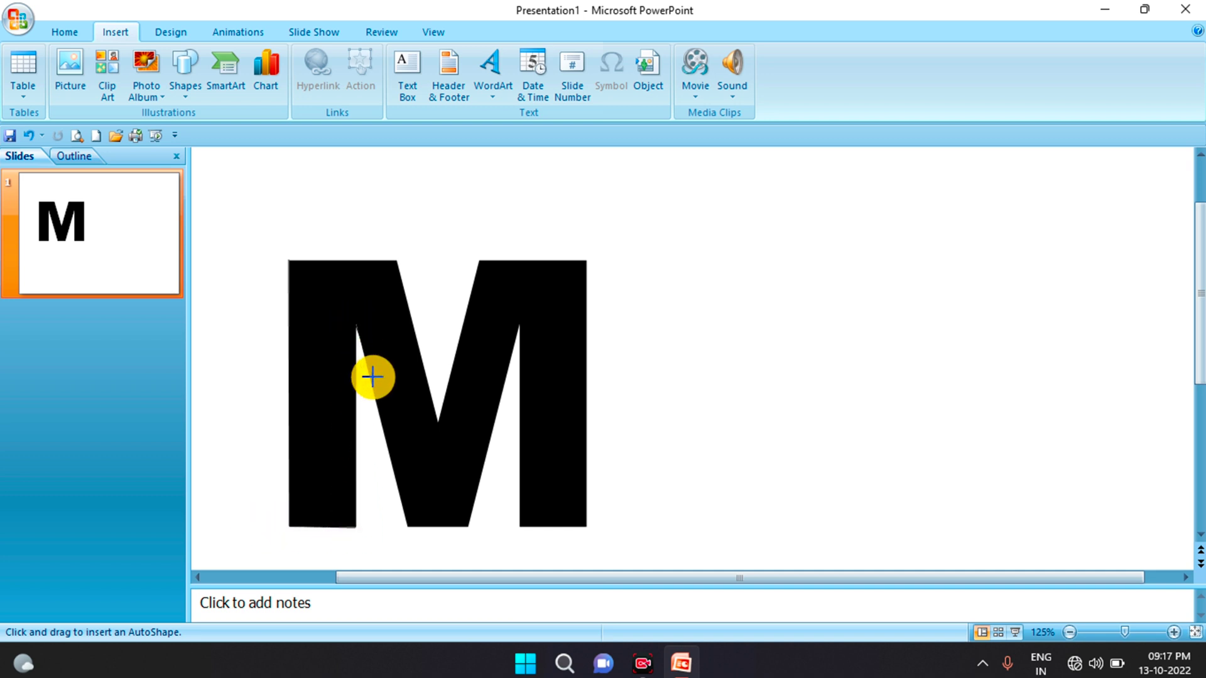
pyautogui.click(408, 528)
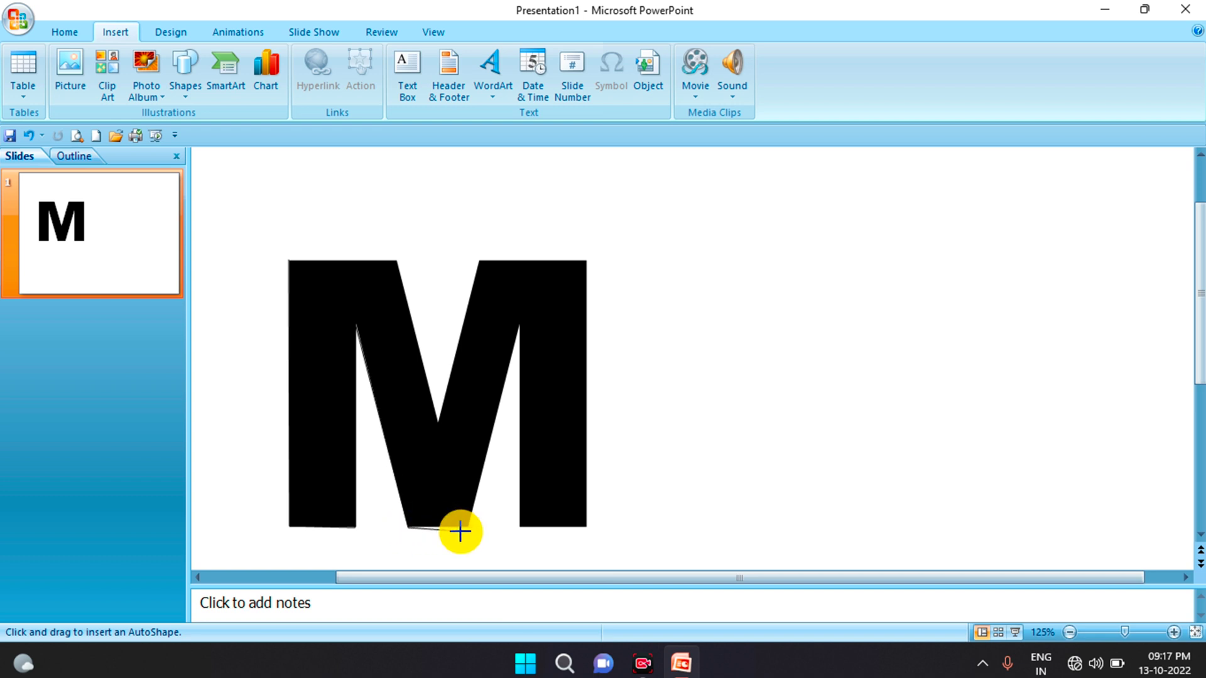
pyautogui.click(465, 526)
# - Trace the M's right leg and top edge, closing the outline into a filled shape
pyautogui.click(520, 327)
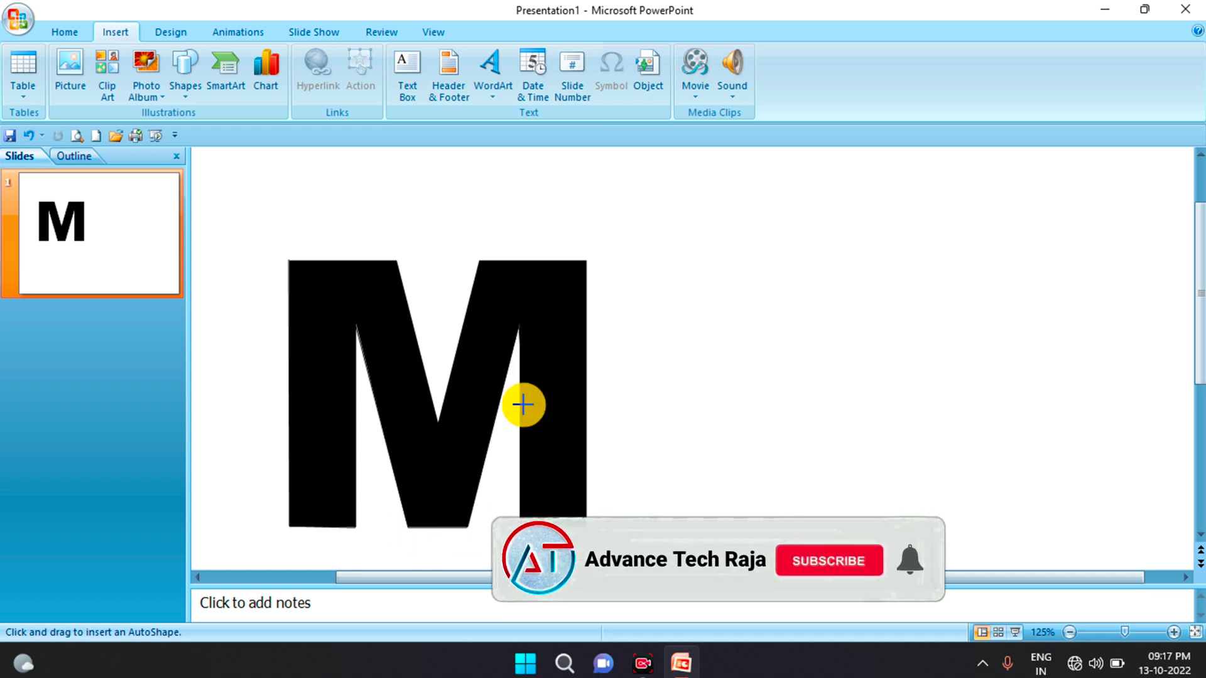
pyautogui.click(521, 526)
pyautogui.click(587, 526)
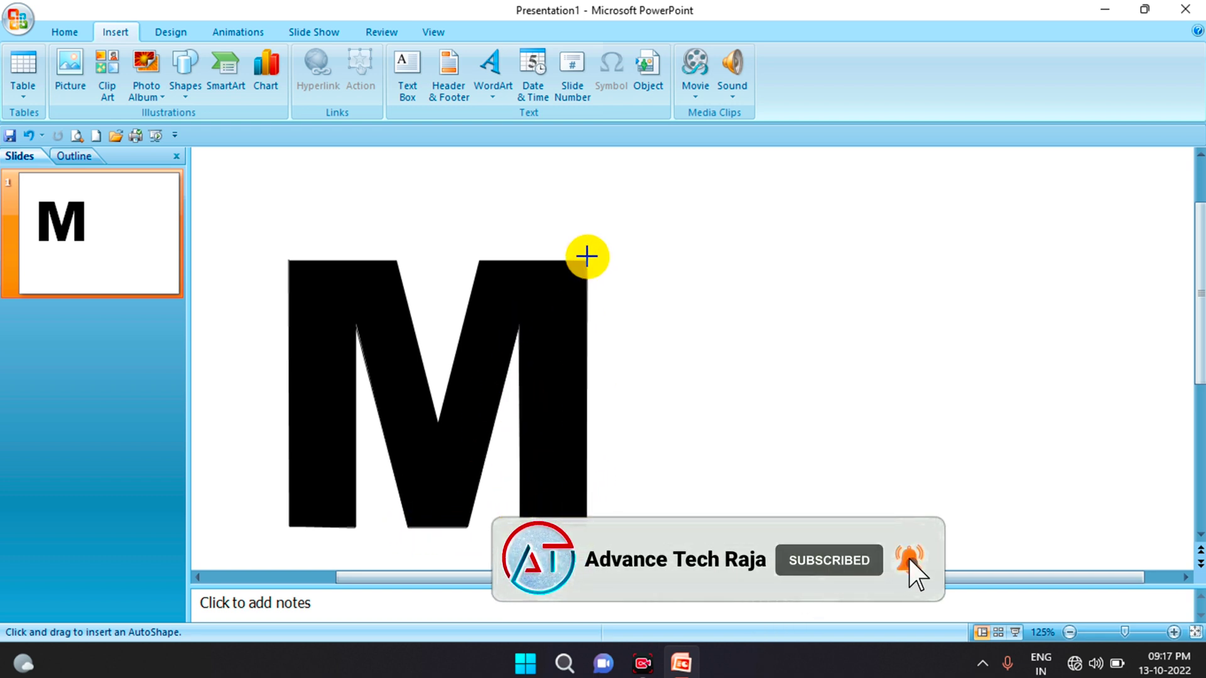
pyautogui.click(587, 261)
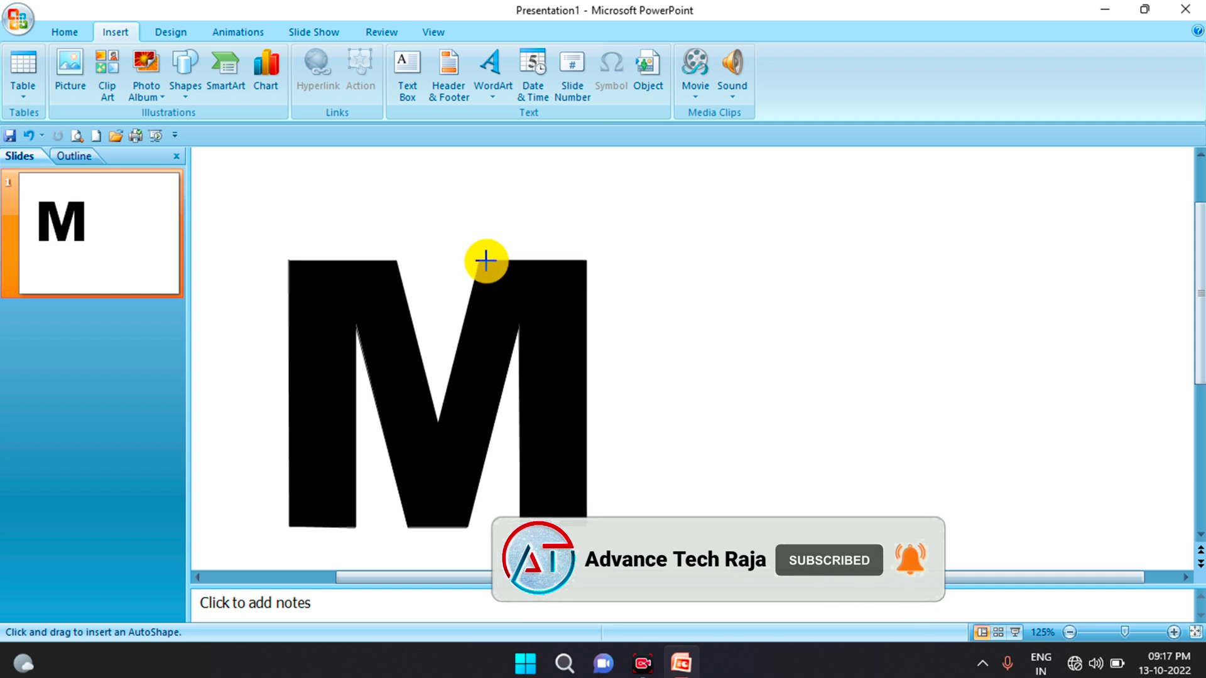
pyautogui.click(438, 417)
pyautogui.click(397, 261)
pyautogui.click(295, 261)
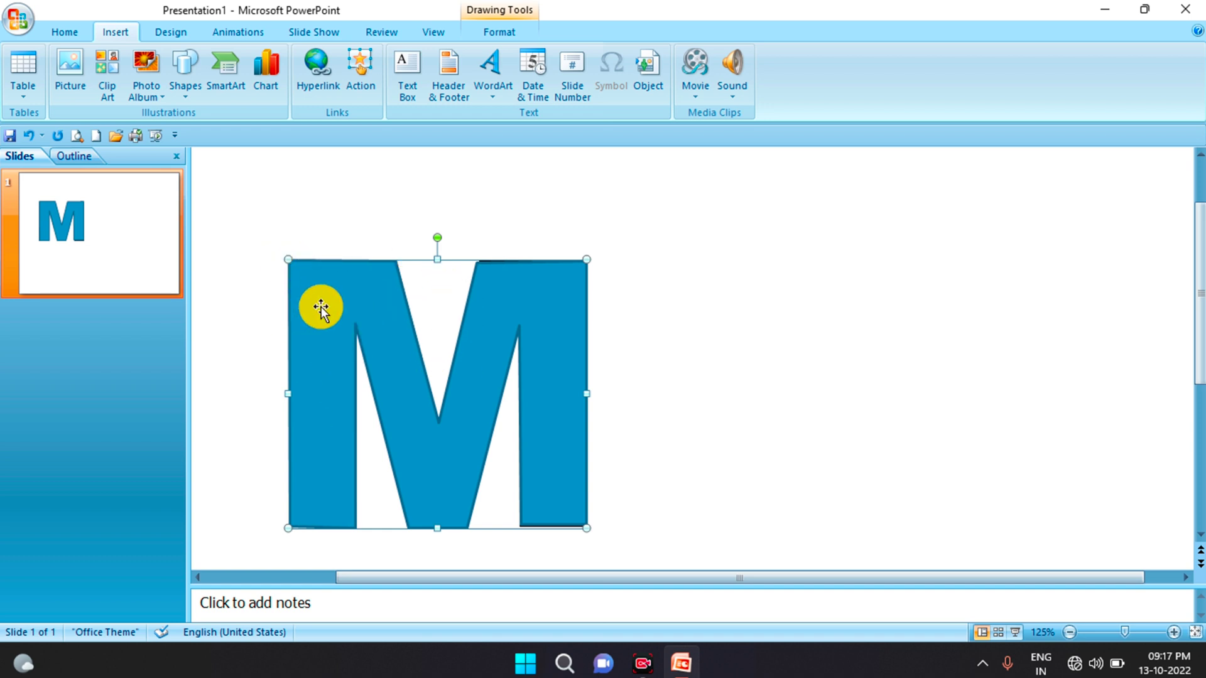
# - Move the blue M aside and delete the black M text box
pyautogui.moveTo(321, 308)
pyautogui.mouseDown()
pyautogui.moveTo(683, 281)
pyautogui.moveTo(876, 302)
pyautogui.moveTo(842, 299)
pyautogui.mouseUp()
pyautogui.moveTo(566, 359); pyautogui.dragTo(363, 367)
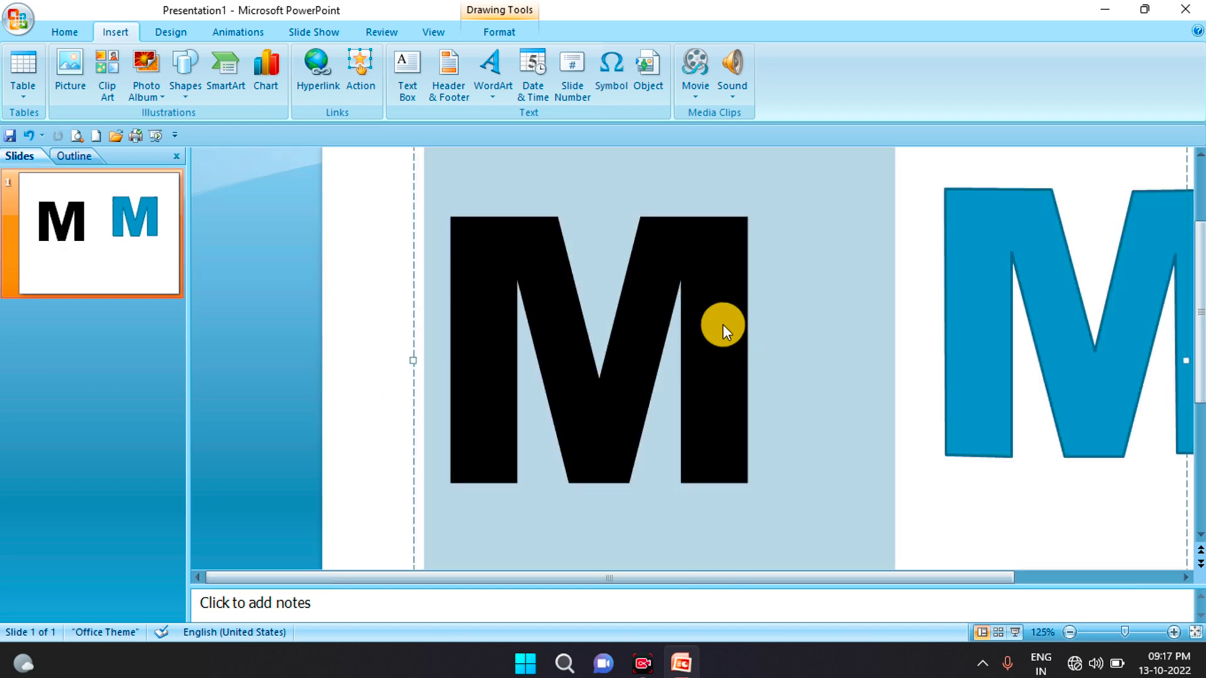
pyautogui.press('Delete')
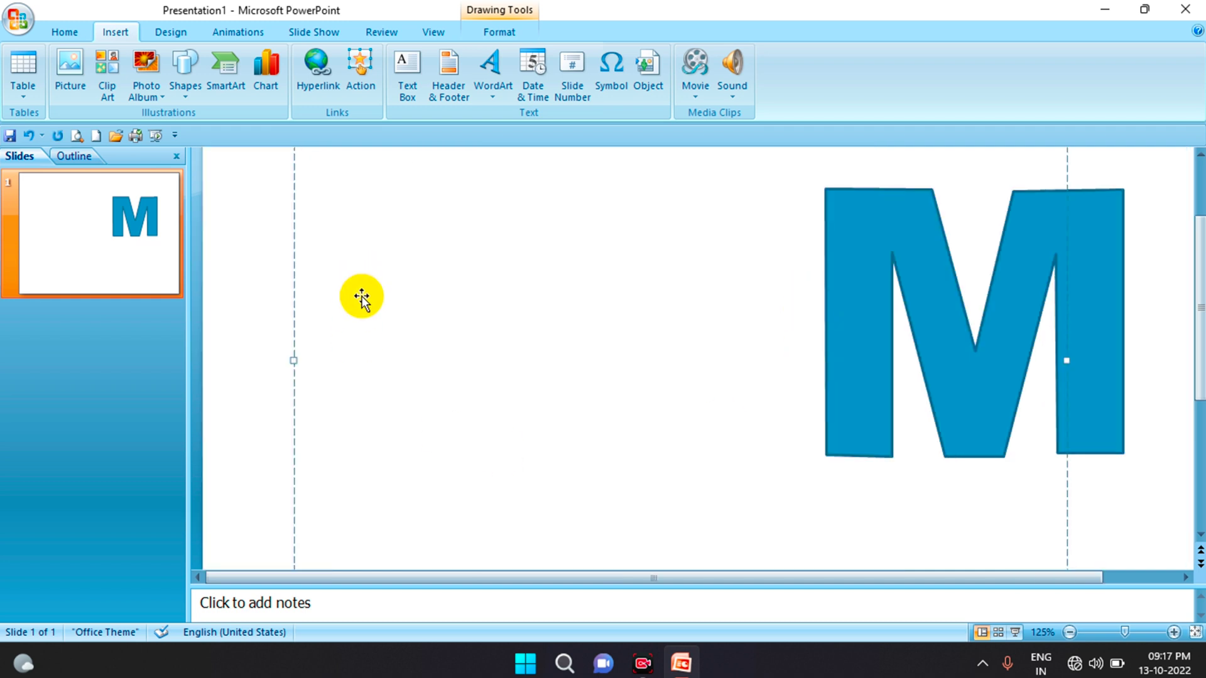
pyautogui.keyDown('ctrl'); pyautogui.scroll(-6, 593, 328); pyautogui.keyUp('ctrl')
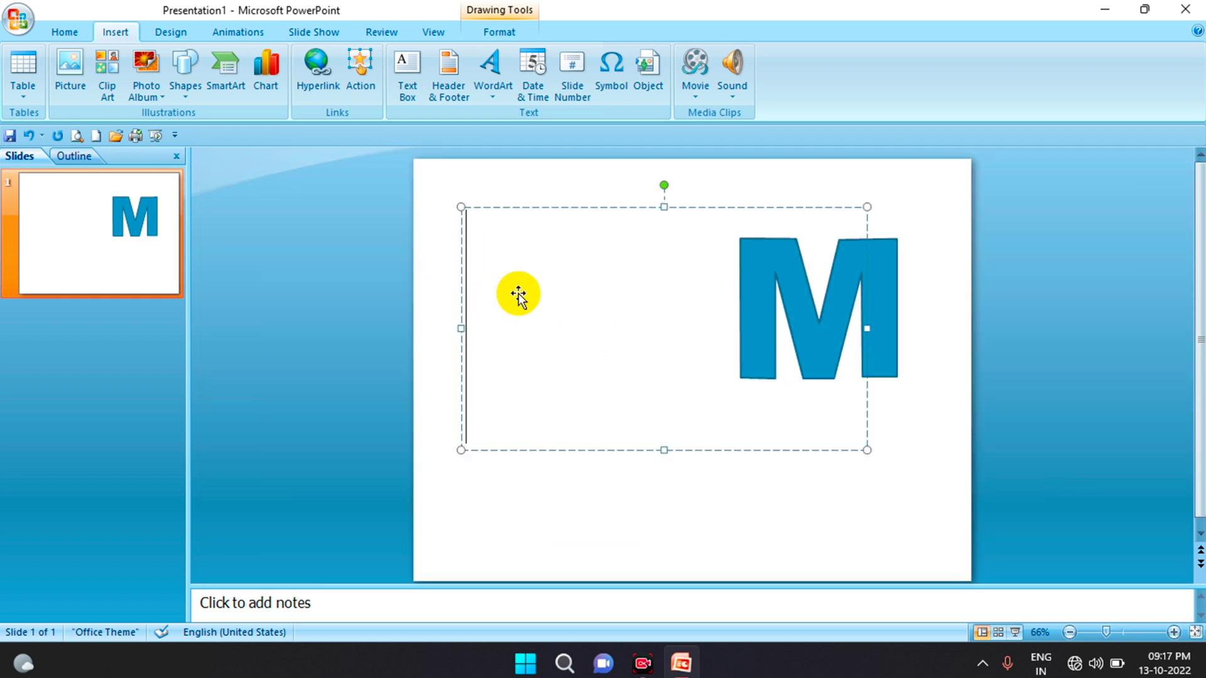
pyautogui.press('Escape')
pyautogui.press('Tab')
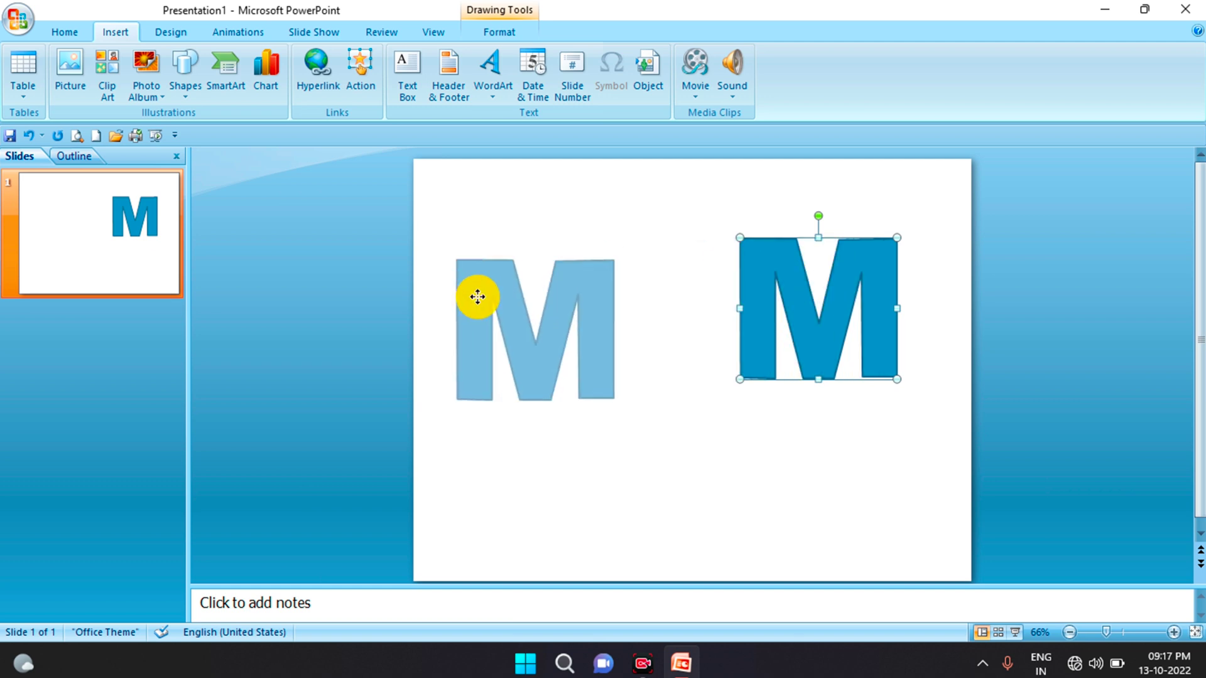
# - Place the blue M at the lower left and Ctrl-drag a copy to its right
pyautogui.moveTo(773, 272); pyautogui.dragTo(491, 277)
pyautogui.moveTo(526, 345); pyautogui.dragTo(519, 385)
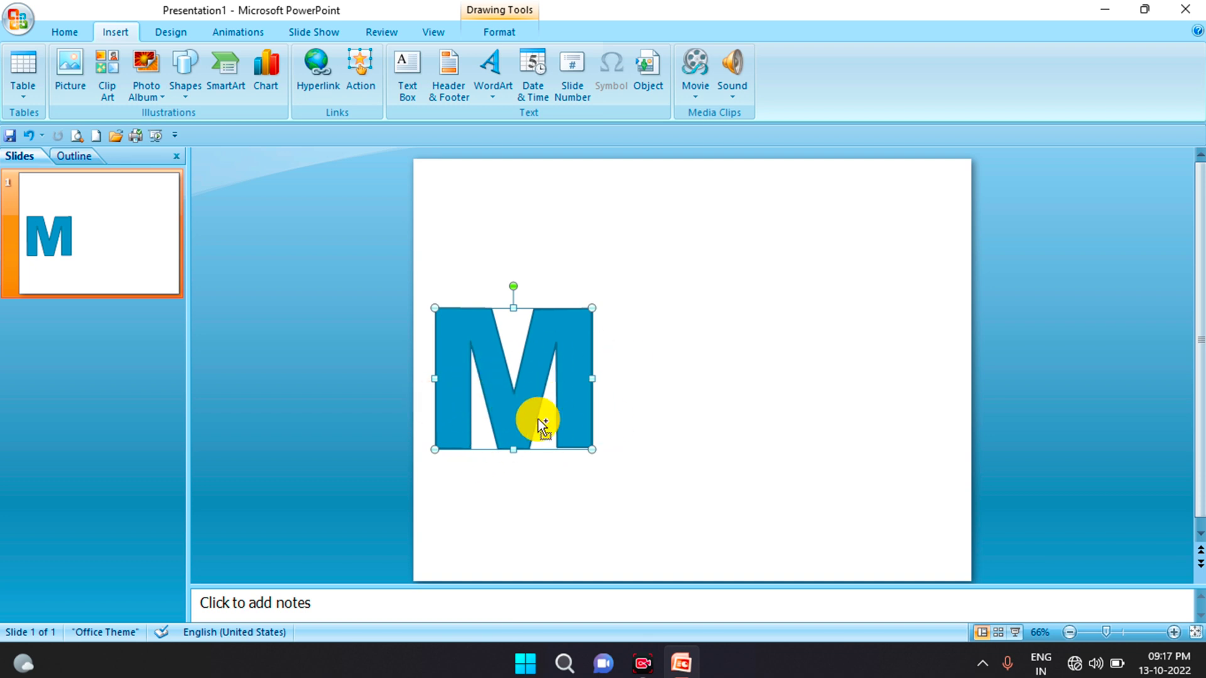
pyautogui.moveTo(492, 373)
pyautogui.mouseDown()
pyautogui.moveTo(789, 372)
pyautogui.moveTo(771, 388)
pyautogui.mouseUp()
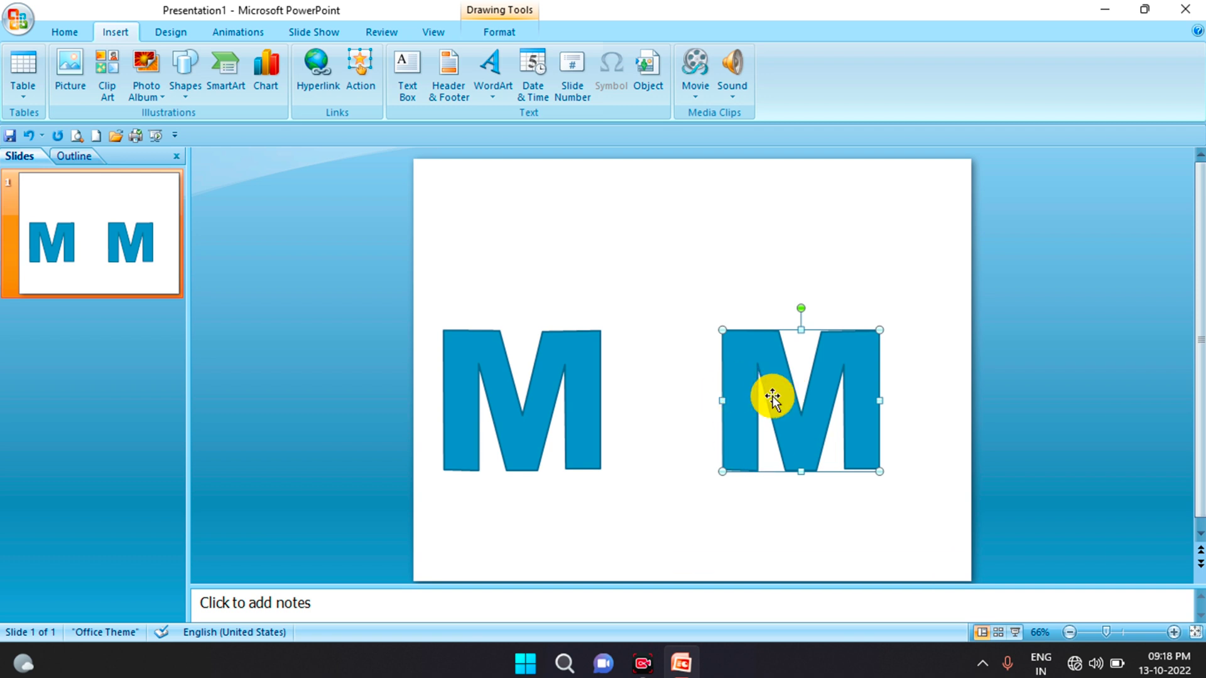
pyautogui.moveTo(746, 379); pyautogui.dragTo(808, 371)
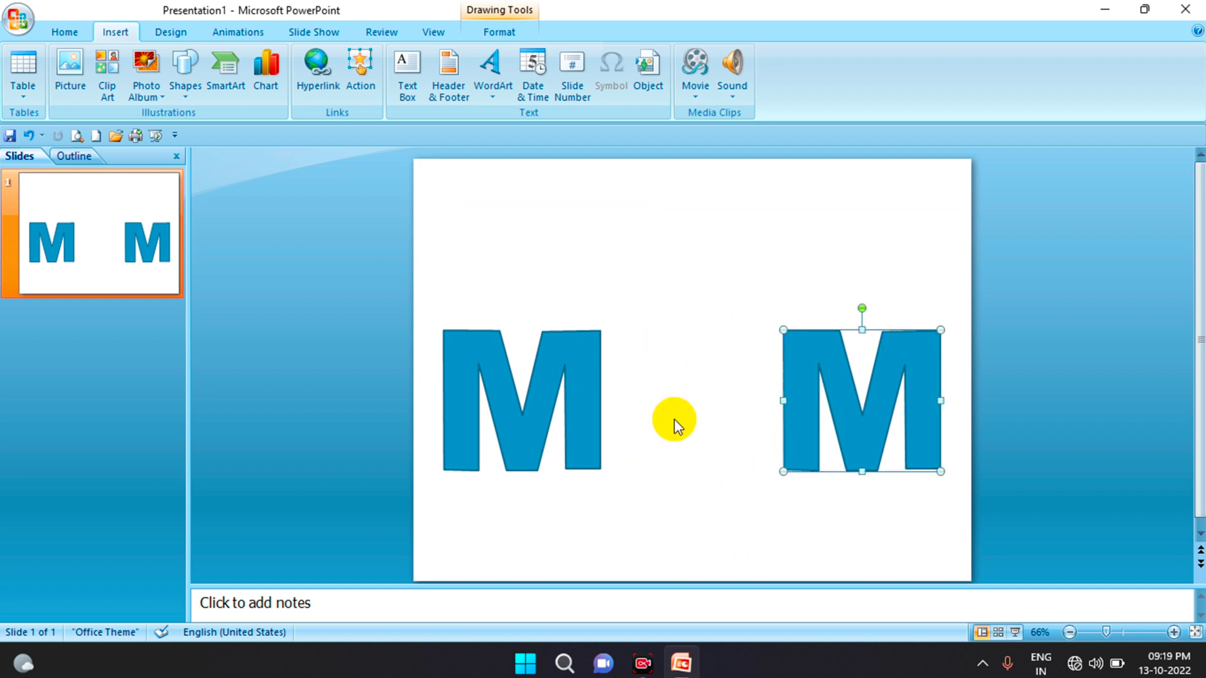
# - Draw a Donut ring between the two Ms and size it to match the letters
pyautogui.click(182, 95)
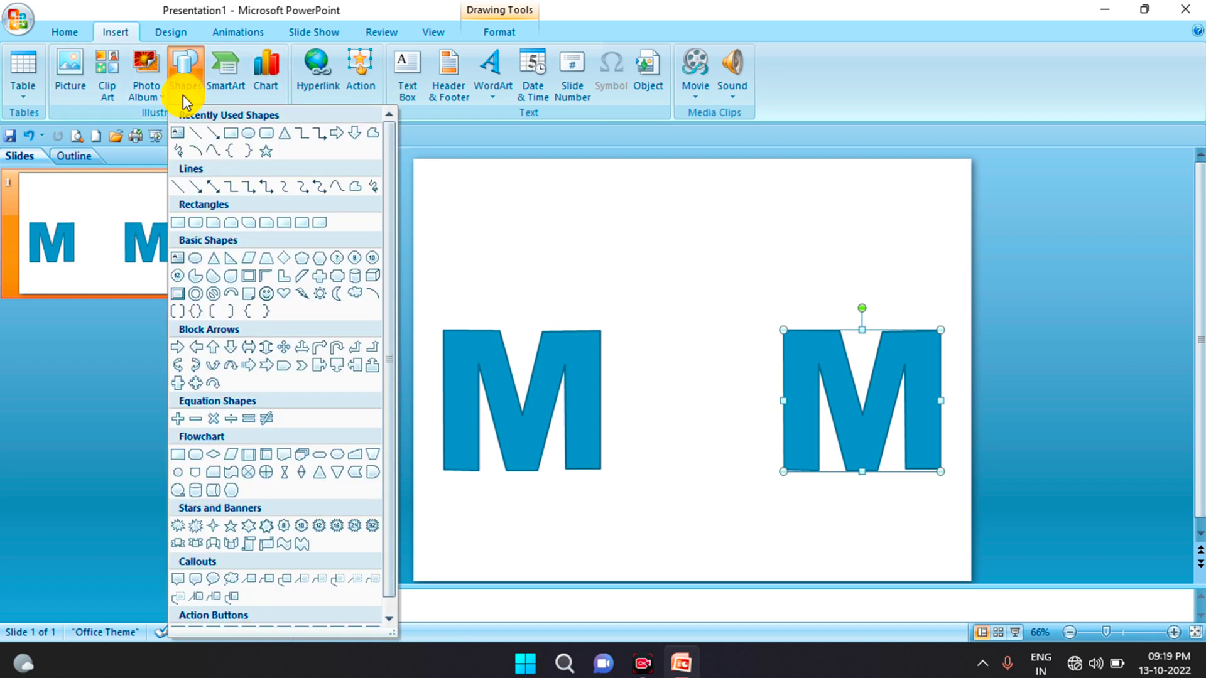
pyautogui.click(198, 294)
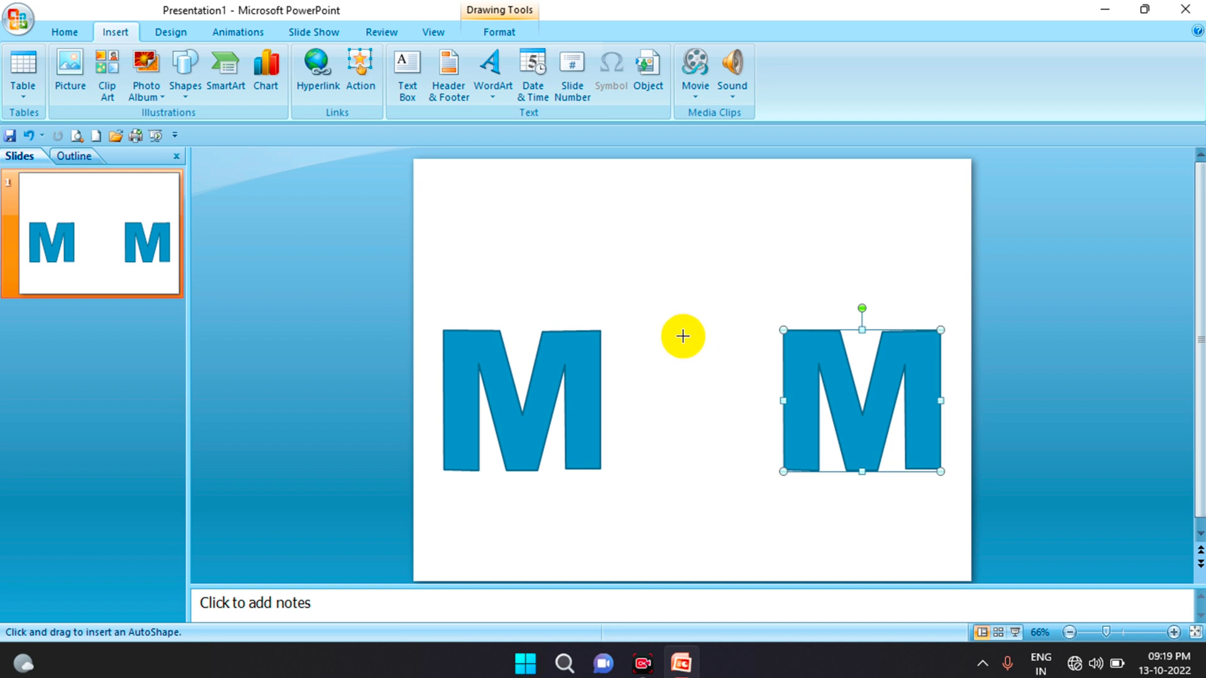
pyautogui.moveTo(621, 340); pyautogui.dragTo(773, 503)
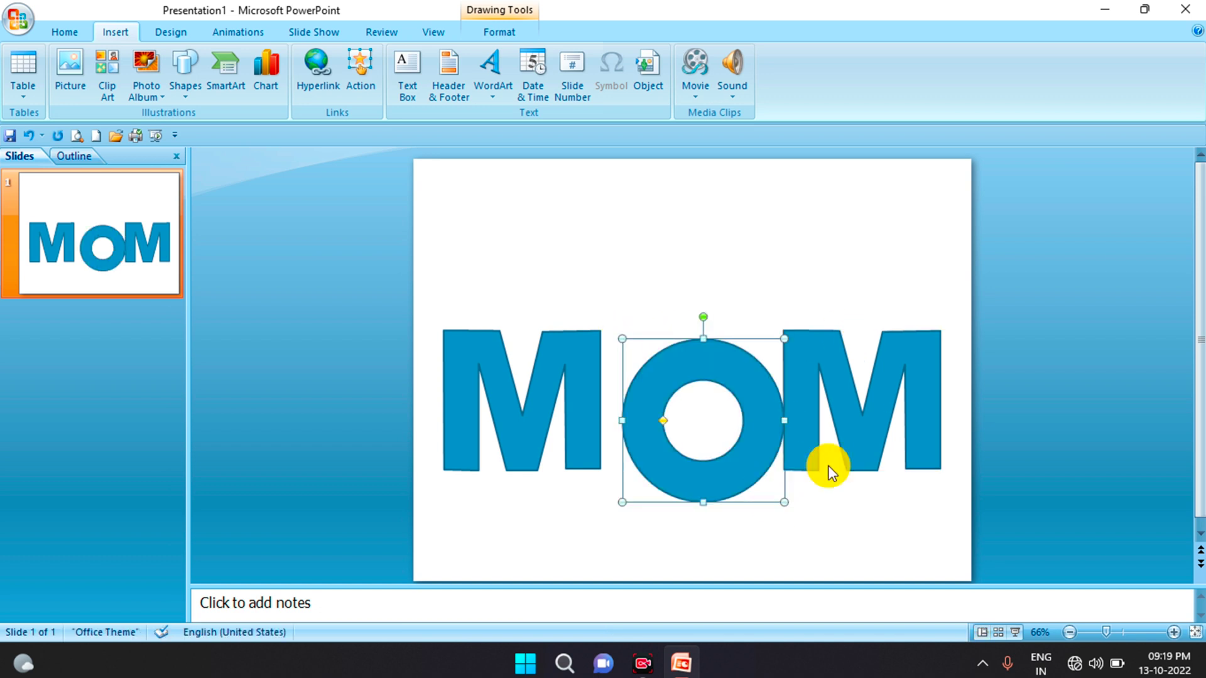
pyautogui.moveTo(763, 441); pyautogui.dragTo(743, 436)
pyautogui.moveTo(773, 487)
pyautogui.mouseDown()
pyautogui.moveTo(762, 481)
pyautogui.moveTo(773, 474)
pyautogui.mouseUp()
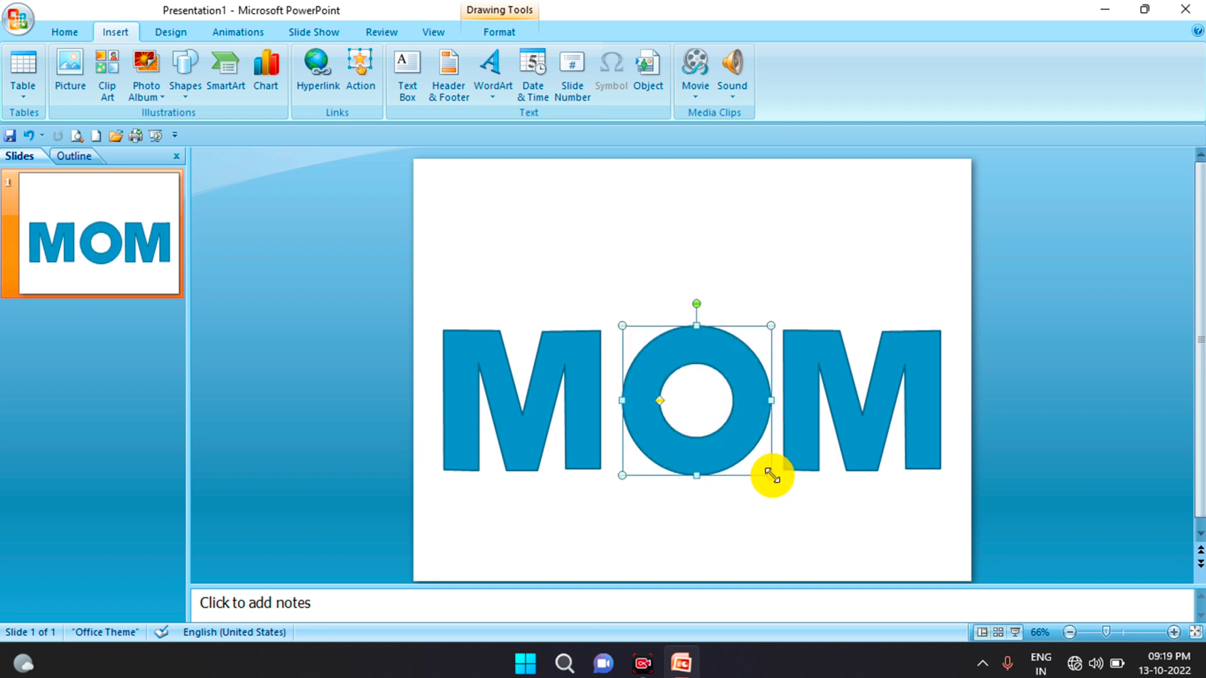
pyautogui.moveTo(773, 475); pyautogui.dragTo(765, 471)
pyautogui.moveTo(743, 409); pyautogui.dragTo(741, 409)
pyautogui.click(730, 546)
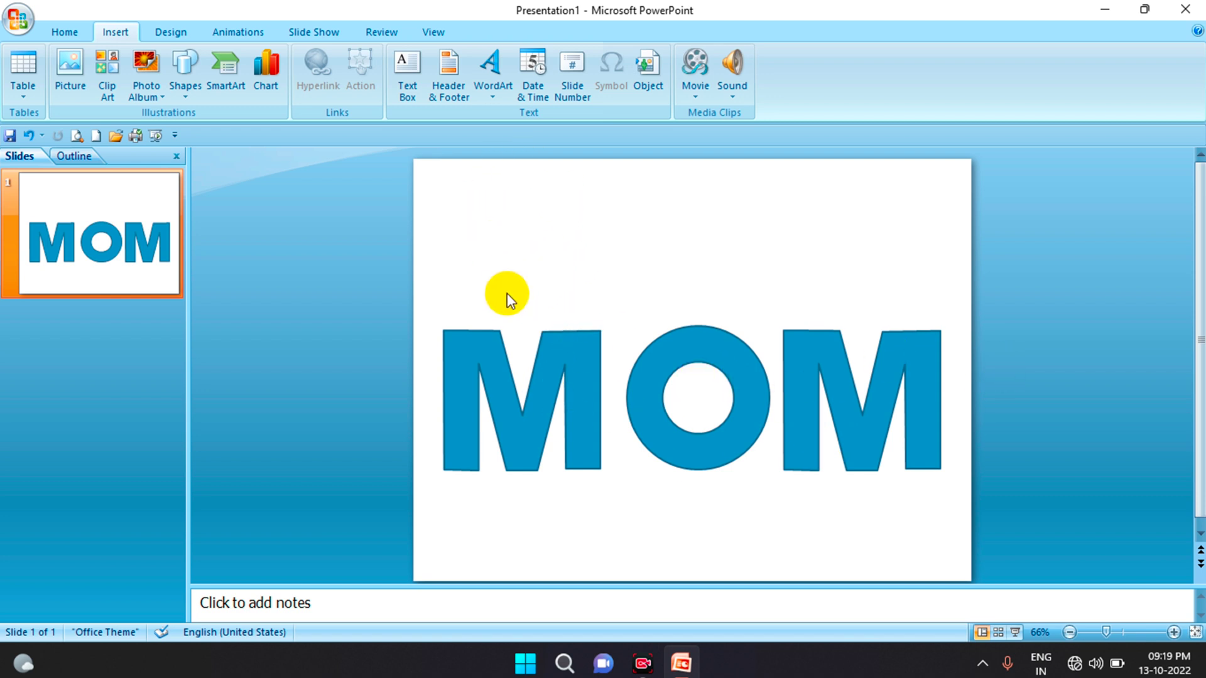
# - Draw a tall Rounded Rectangle bar and move it above the first M
pyautogui.click(185, 95)
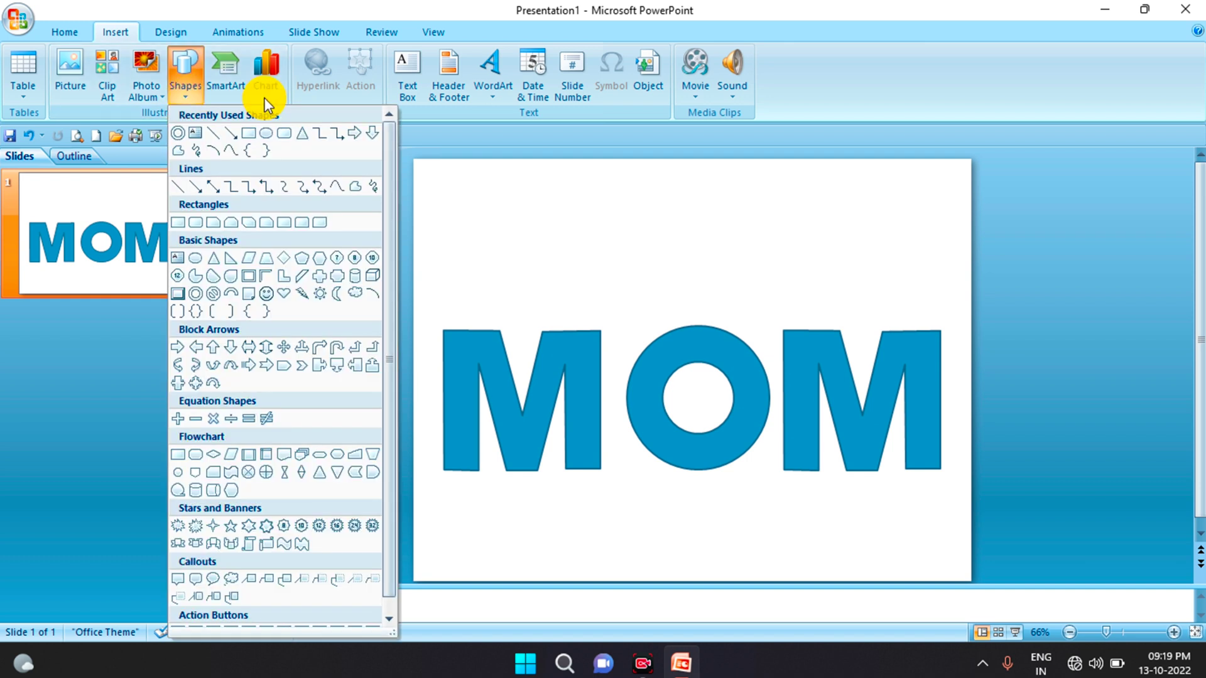
pyautogui.click(285, 133)
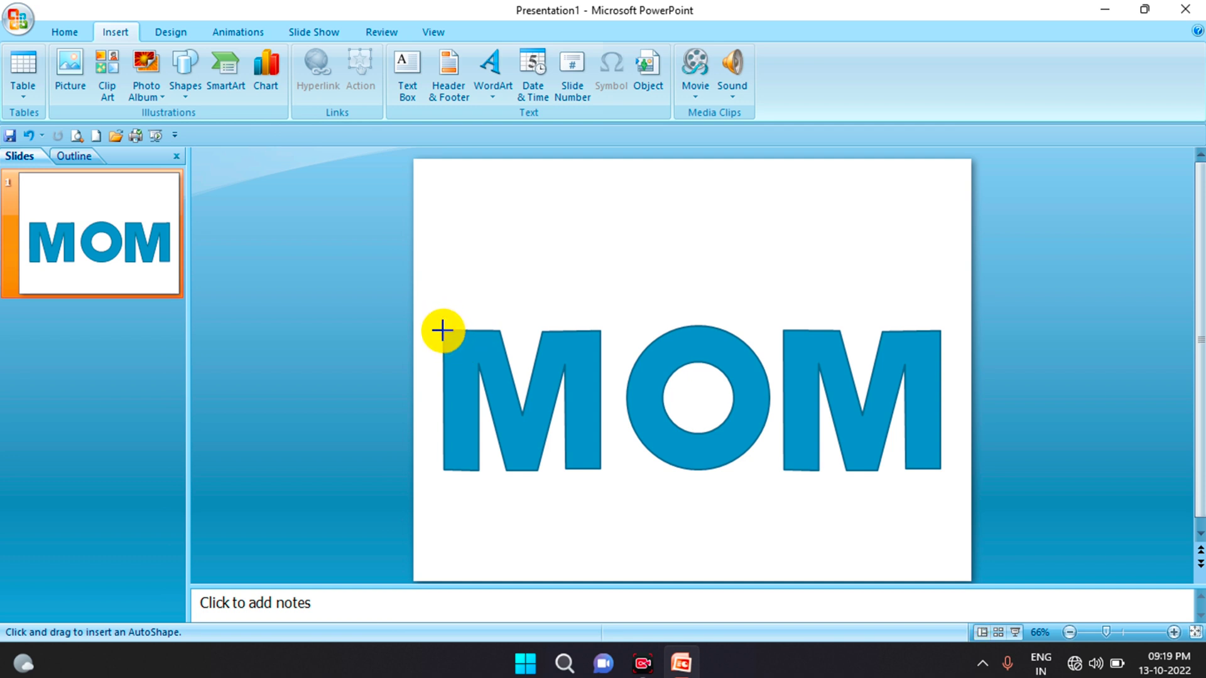
pyautogui.moveTo(442, 330); pyautogui.dragTo(479, 469)
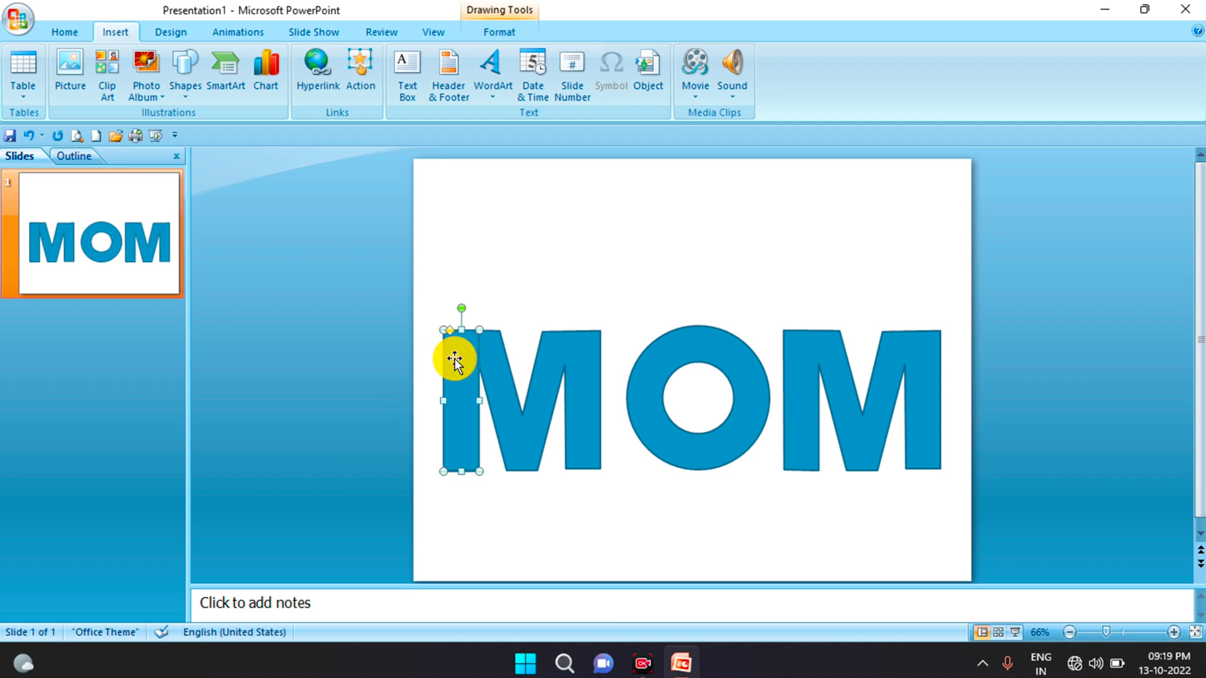
pyautogui.moveTo(463, 417)
pyautogui.mouseDown()
pyautogui.moveTo(462, 277)
pyautogui.moveTo(521, 263)
pyautogui.mouseUp()
pyautogui.click(622, 283)
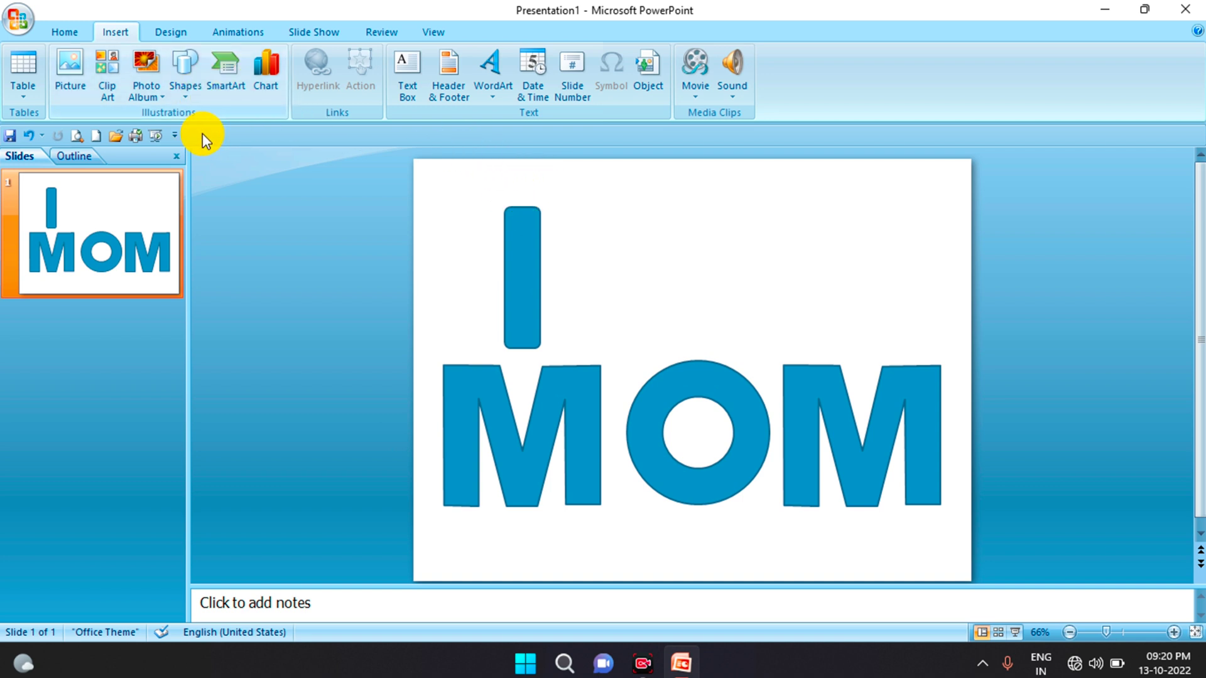
# - Draw a small Flowchart Connector circle on top of the bar as the i's dot
pyautogui.click(183, 95)
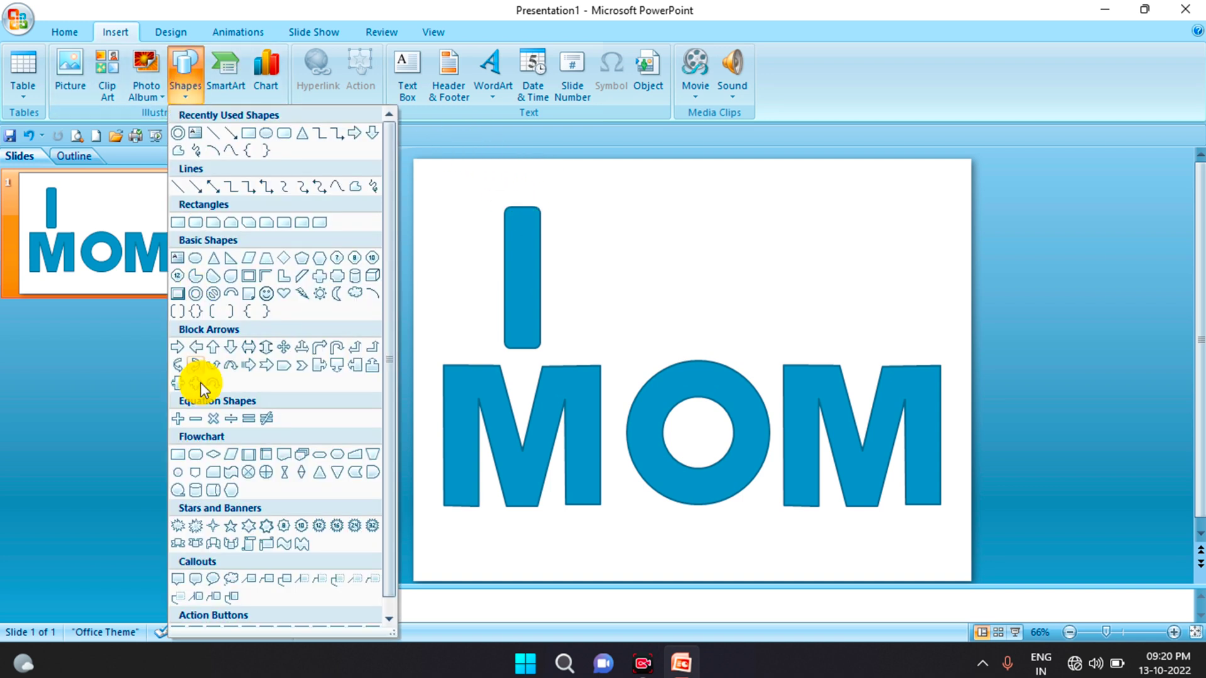
pyautogui.click(178, 471)
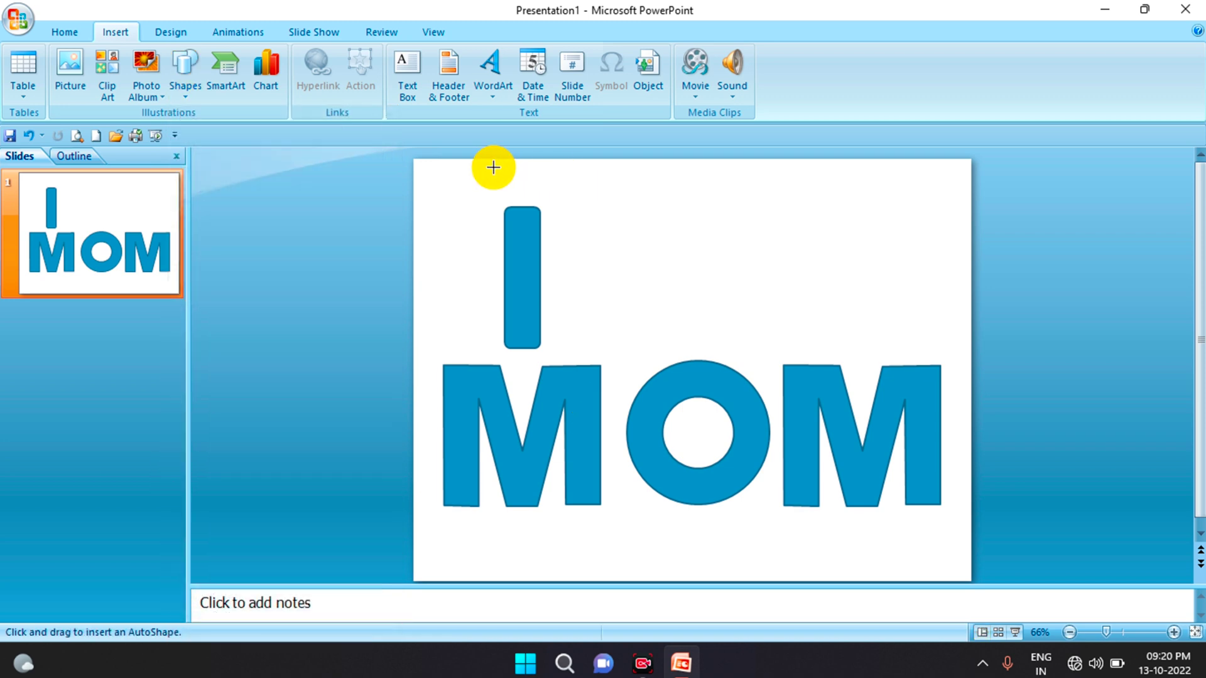
pyautogui.moveTo(524, 188)
pyautogui.mouseDown()
pyautogui.moveTo(540, 203)
pyautogui.moveTo(529, 191)
pyautogui.mouseUp()
pyautogui.click(651, 315)
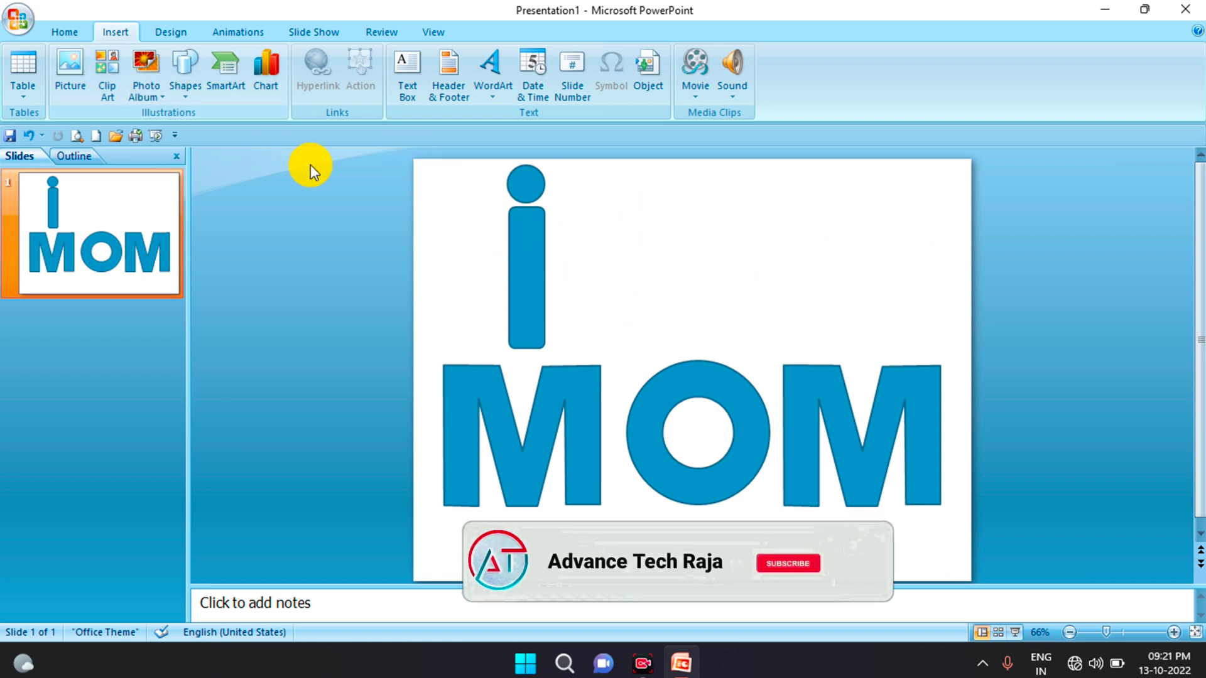
# - Draw a Heart shape to the right of the i, above the O
pyautogui.click(183, 96)
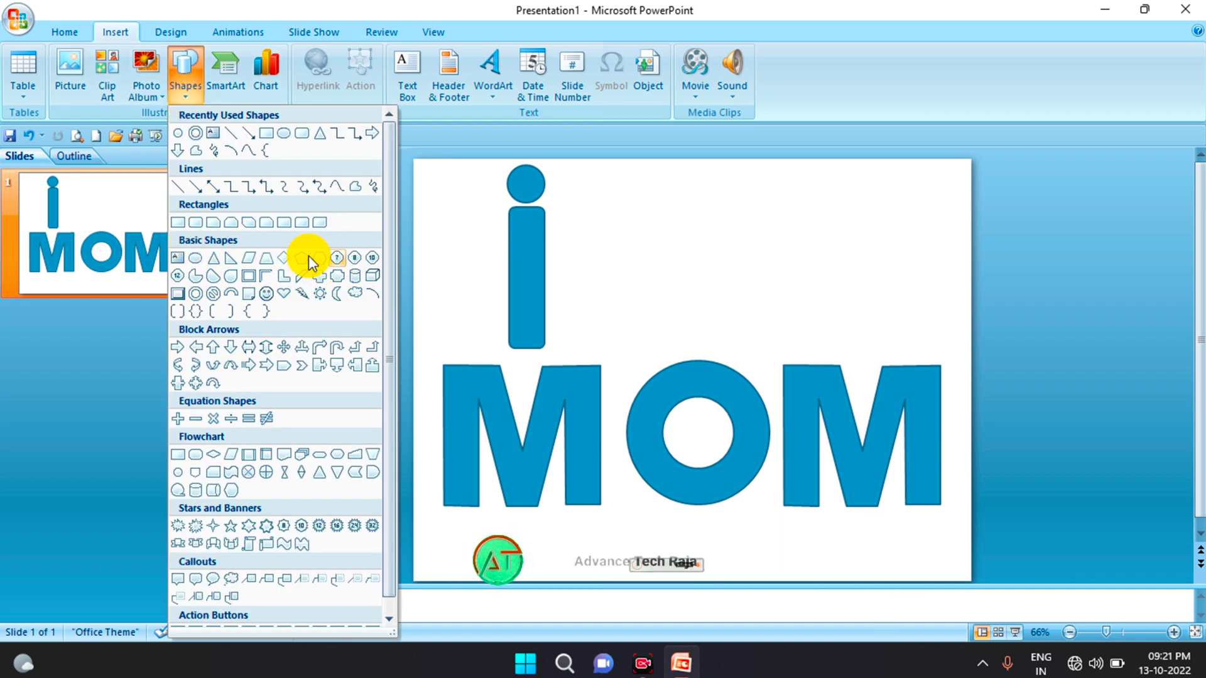
pyautogui.click(280, 295)
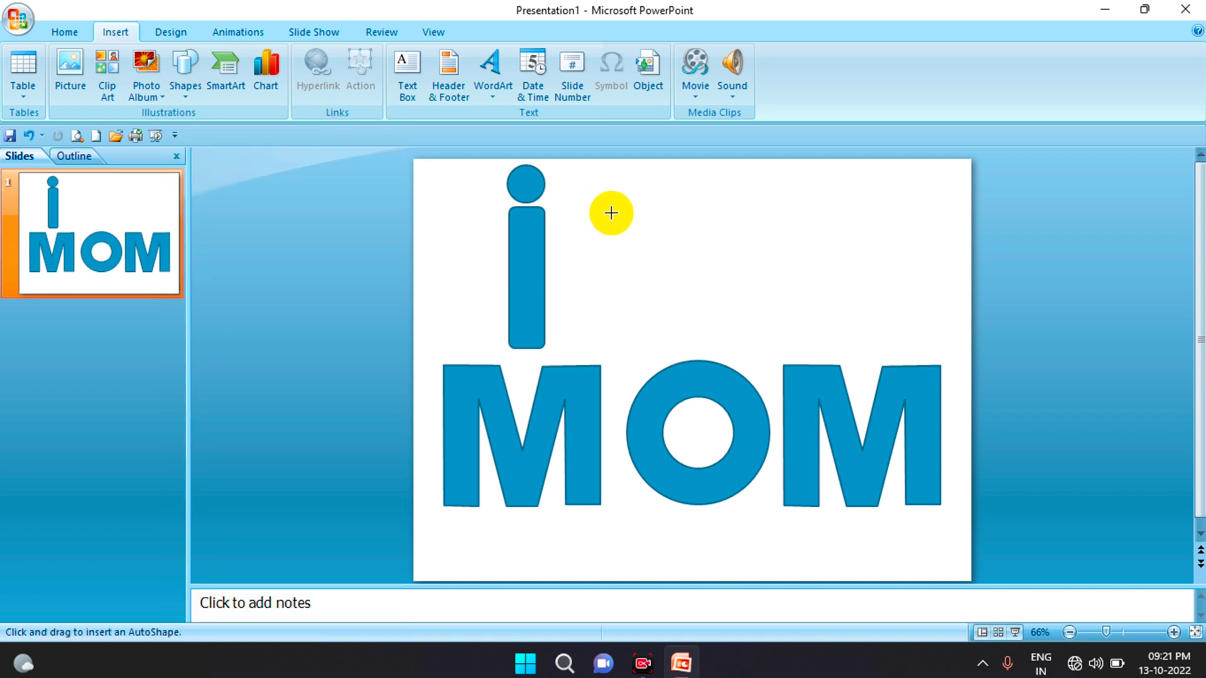
pyautogui.moveTo(614, 206); pyautogui.dragTo(770, 342)
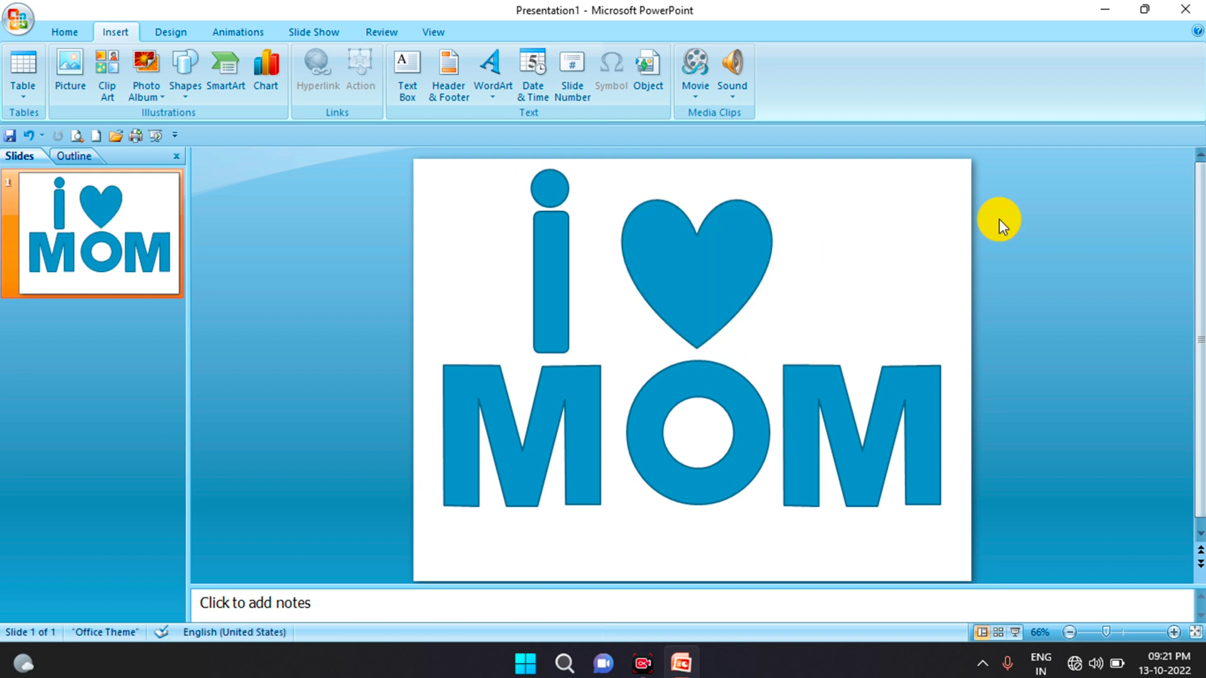
# - Select the i, heart and three MOM shapes and set Shape Outline to No Outline
pyautogui.press('alt')
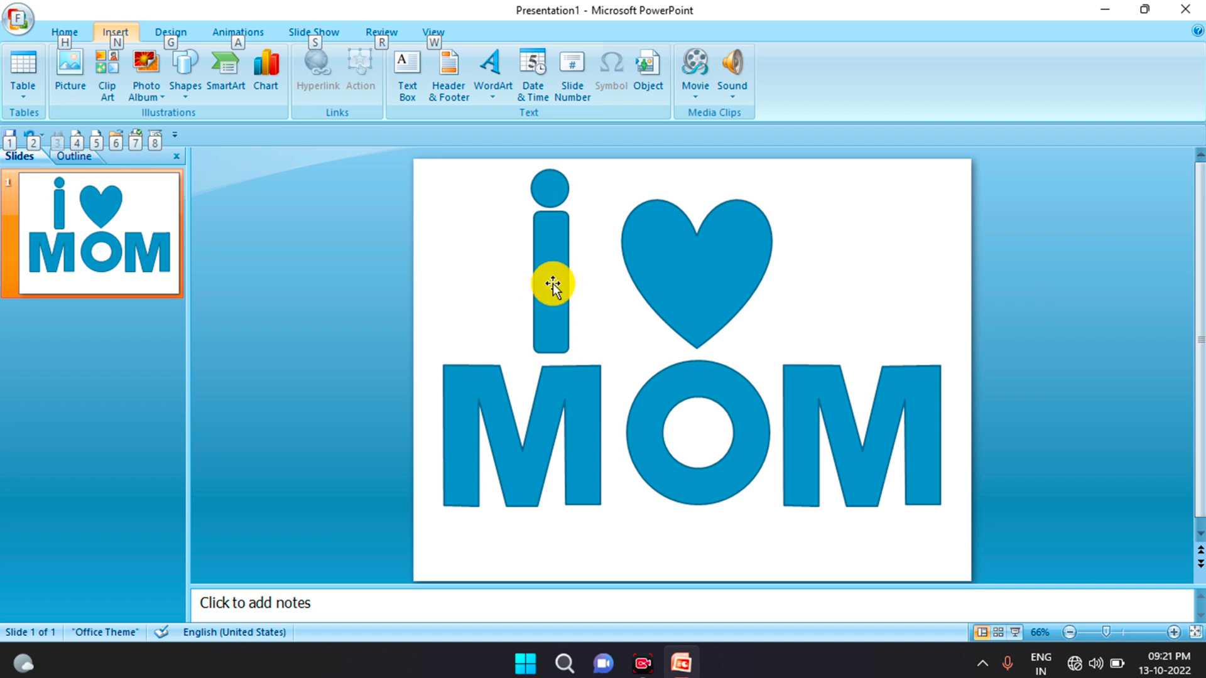
pyautogui.click(553, 286)
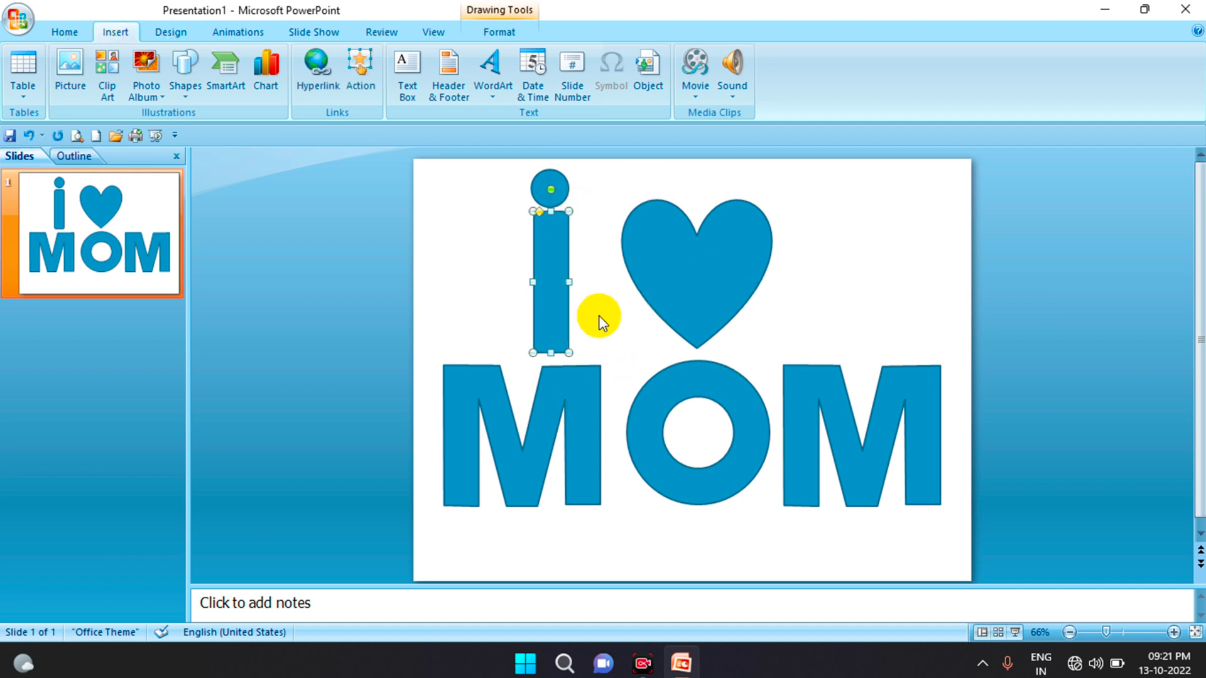
pyautogui.keyDown('shift'); pyautogui.click(678, 270); pyautogui.keyUp('shift')
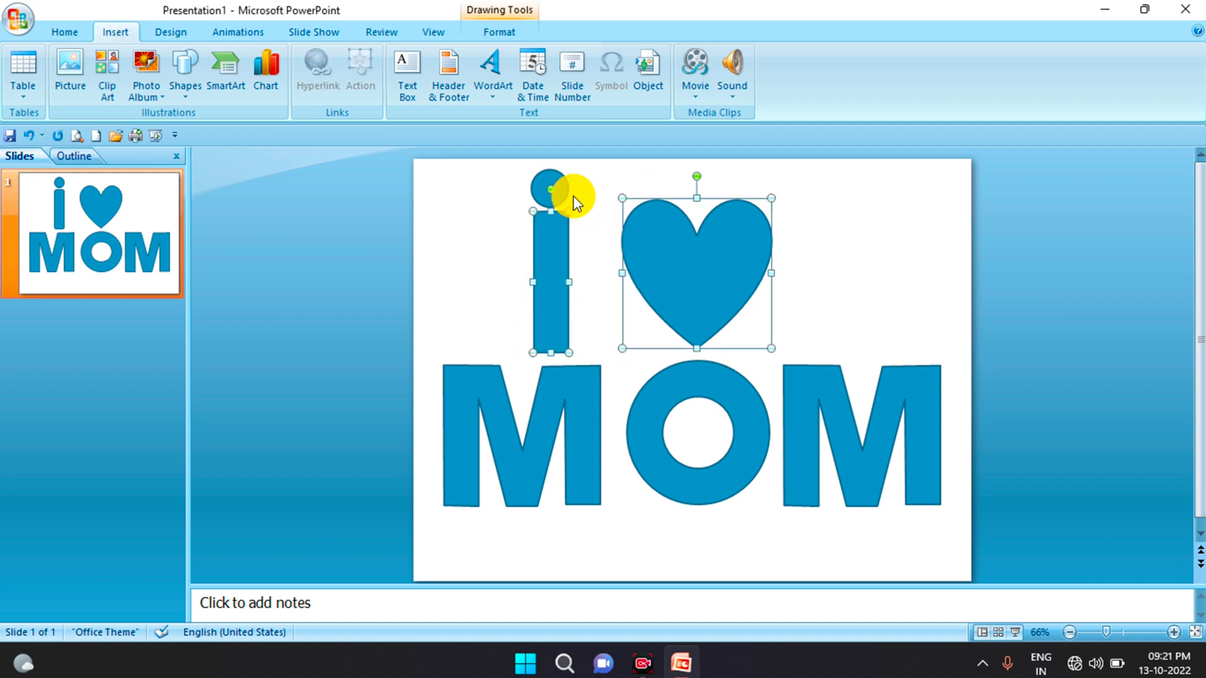
pyautogui.keyDown('shift'); pyautogui.click(498, 395); pyautogui.keyUp('shift')
pyautogui.keyDown('shift'); pyautogui.click(654, 396); pyautogui.keyUp('shift')
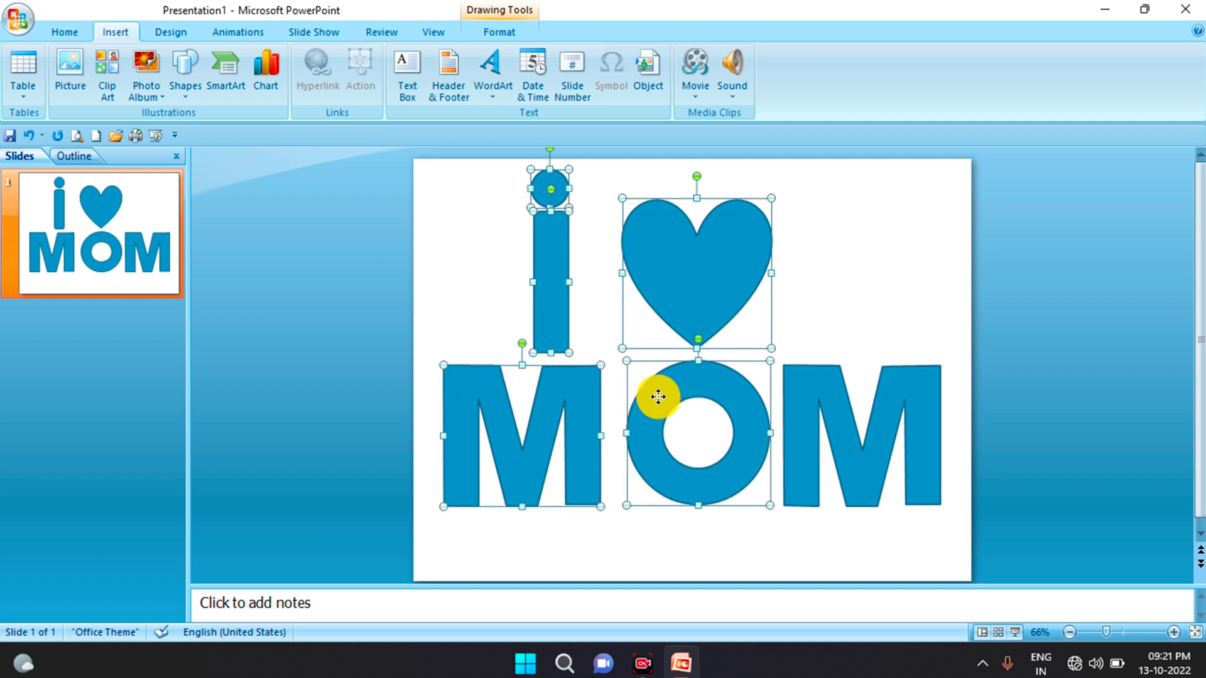
pyautogui.keyDown('shift'); pyautogui.click(806, 405); pyautogui.keyUp('shift')
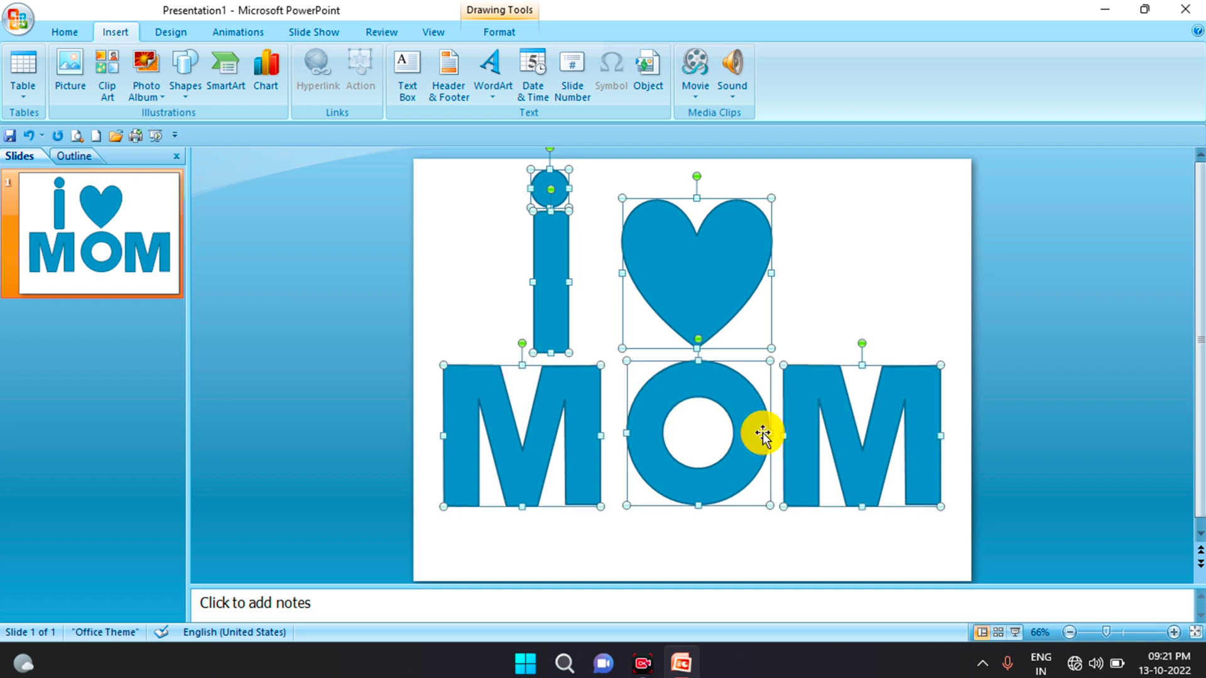
pyautogui.click(509, 33)
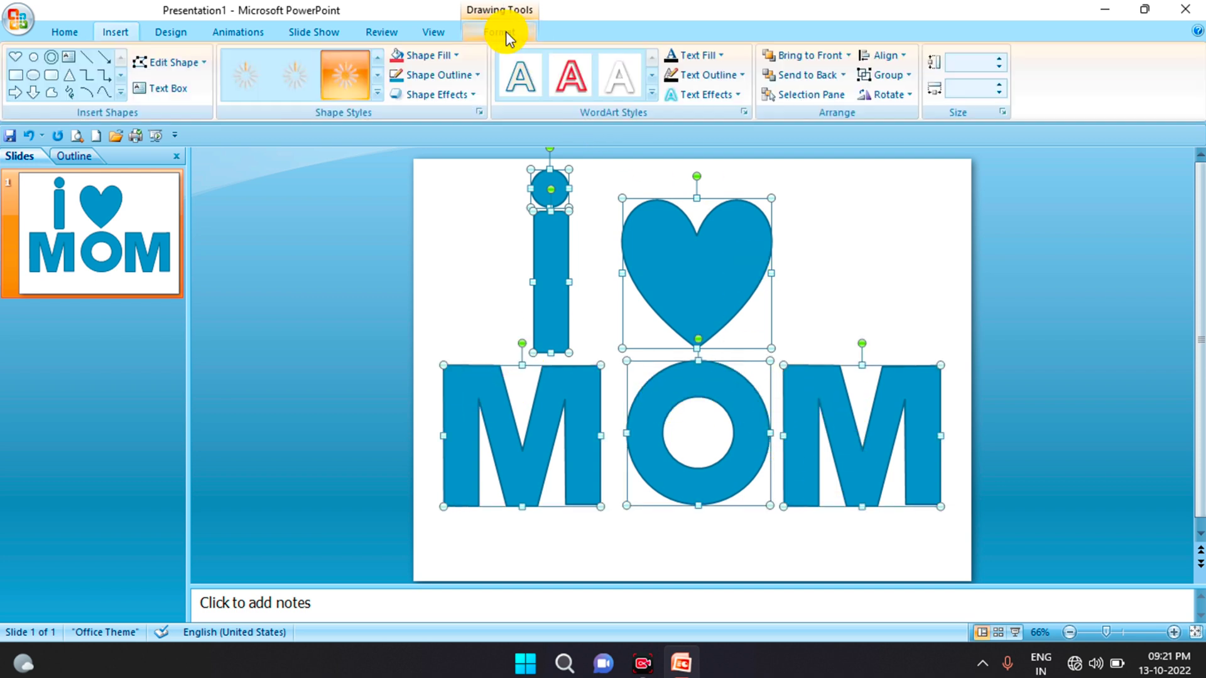
pyautogui.click(462, 75)
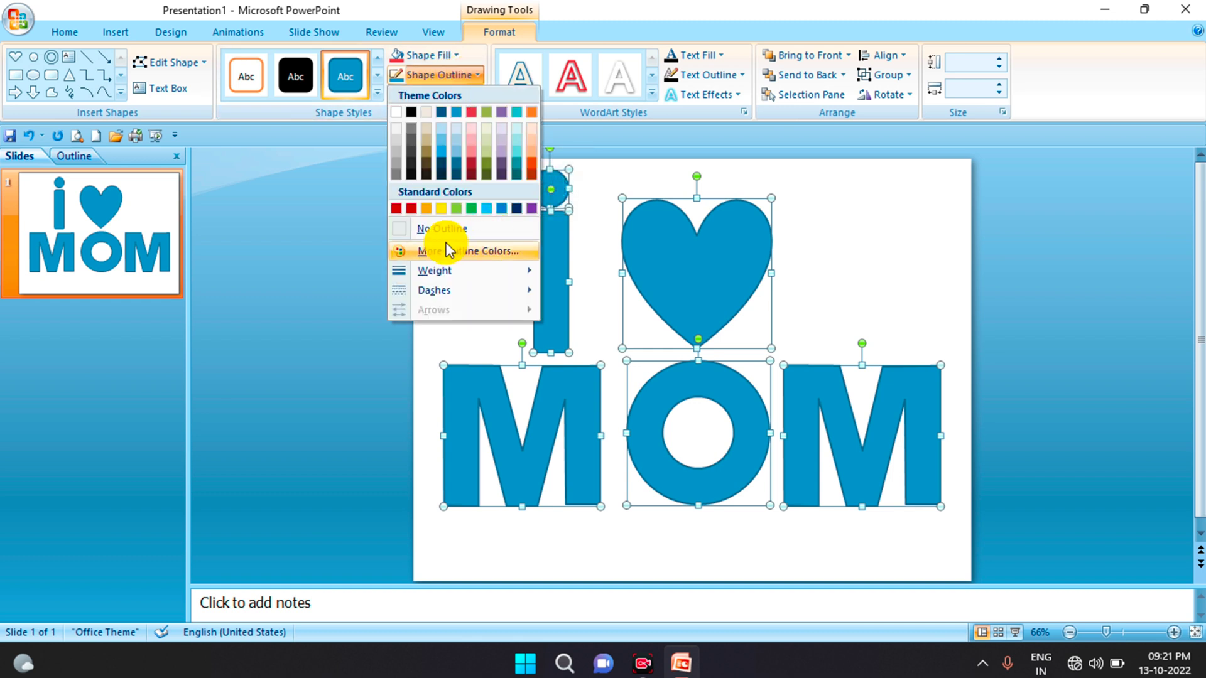
pyautogui.click(466, 228)
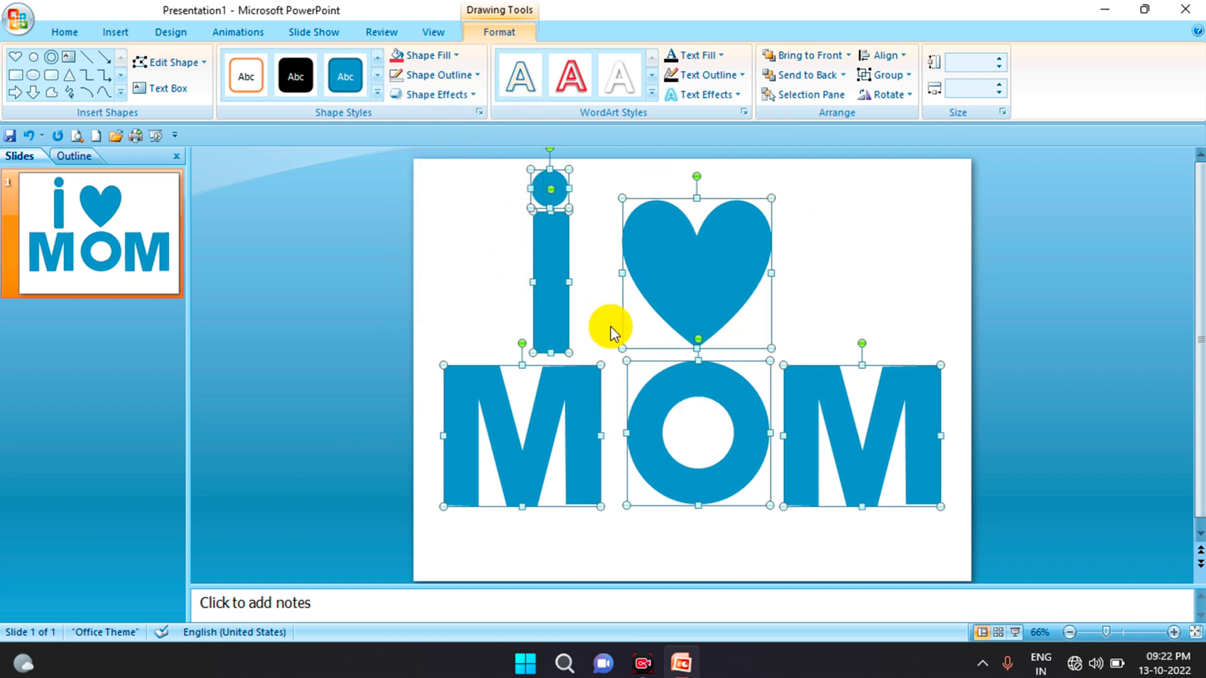
# - Group the five shapes and shrink the group to 14.25 × 21.19 cm
pyautogui.click(897, 78)
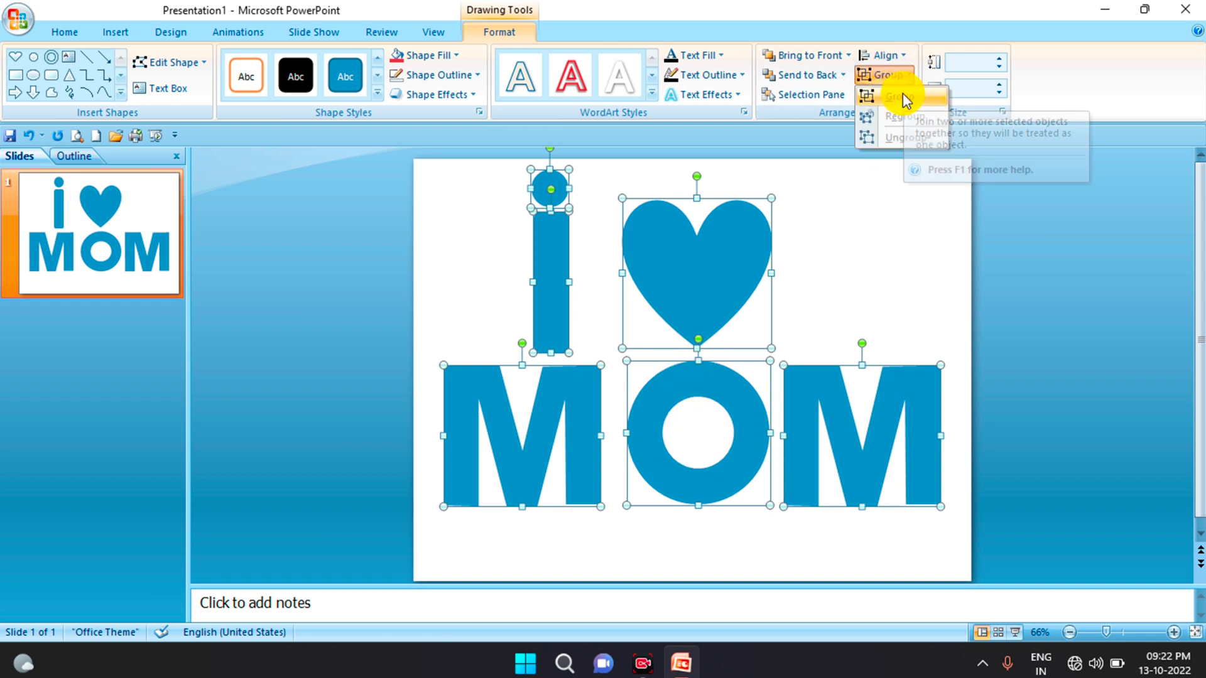
pyautogui.click(903, 94)
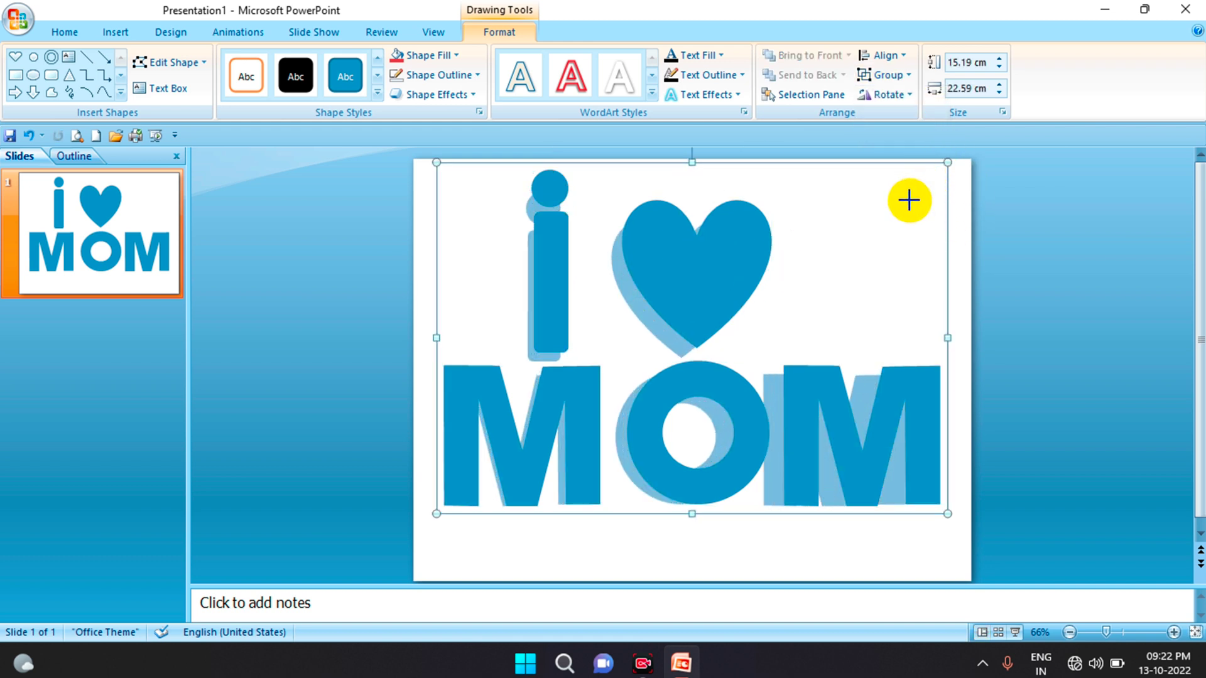
pyautogui.moveTo(948, 159); pyautogui.dragTo(908, 196)
pyautogui.moveTo(649, 261)
pyautogui.mouseDown()
pyautogui.moveTo(672, 247)
pyautogui.moveTo(687, 269)
pyautogui.moveTo(738, 293)
pyautogui.moveTo(687, 291)
pyautogui.mouseUp()
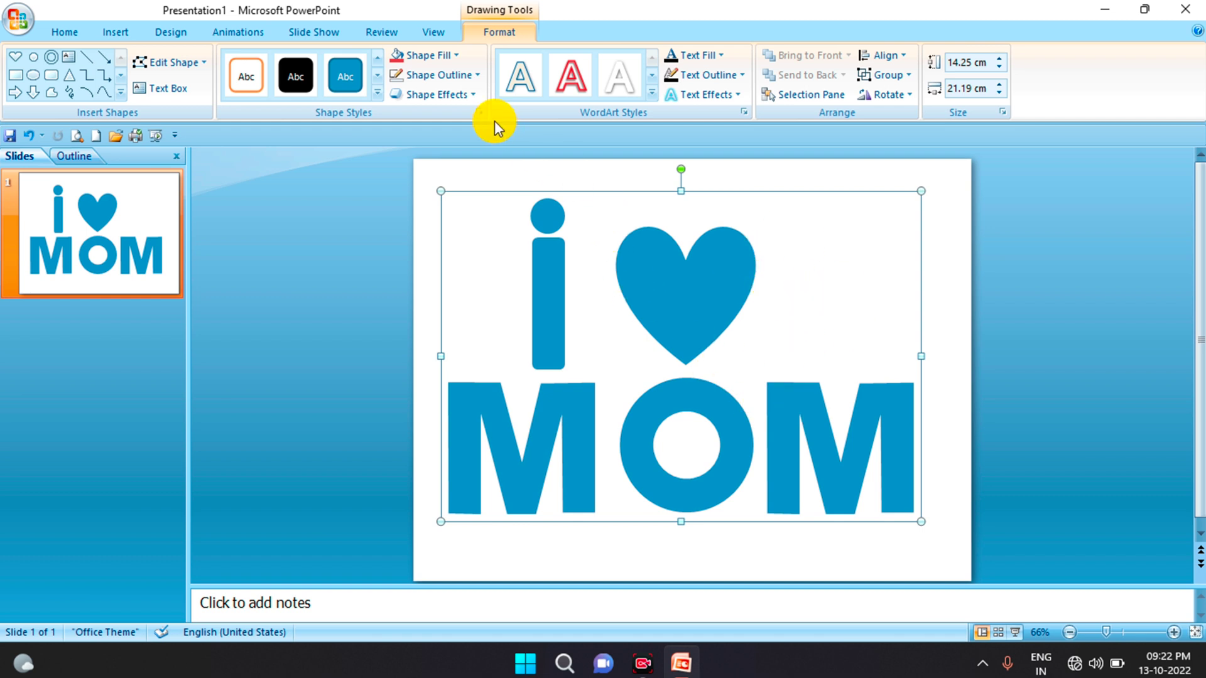
# - Apply the Off Axis 1 Top 3-D rotation preset (X 306.5°, Y 301.3°, Z 57.6°) to the grouped artwork
pyautogui.click(463, 94)
pyautogui.moveTo(448, 363)
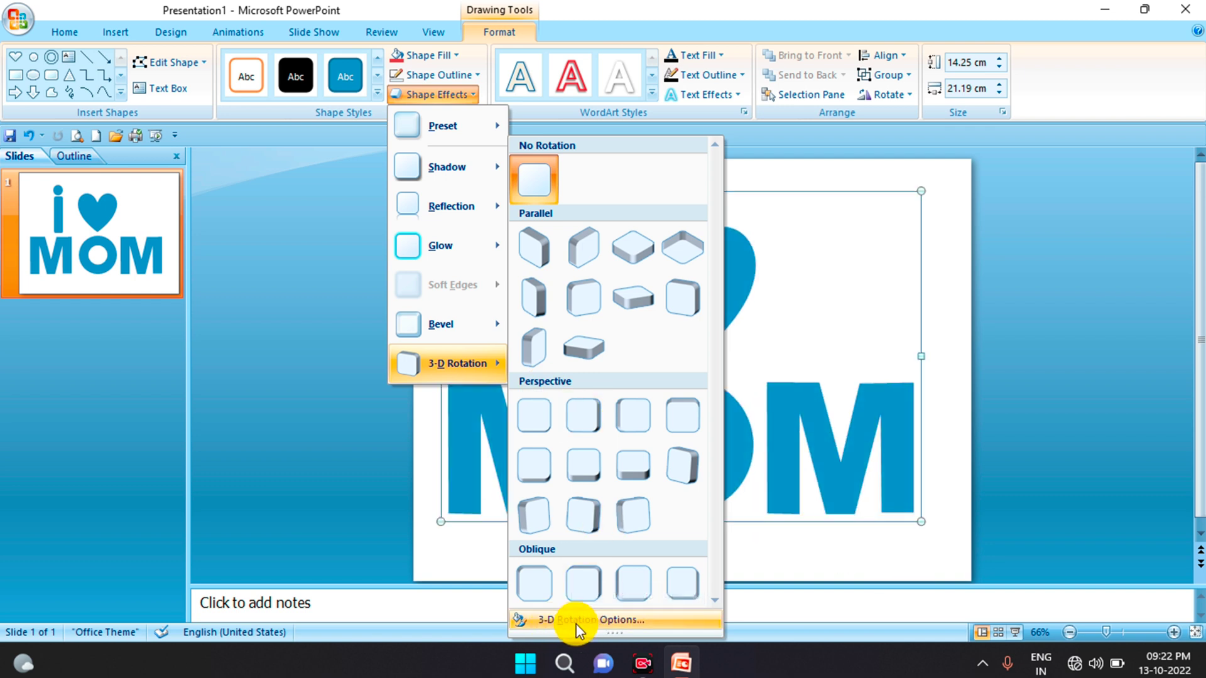
pyautogui.click(643, 624)
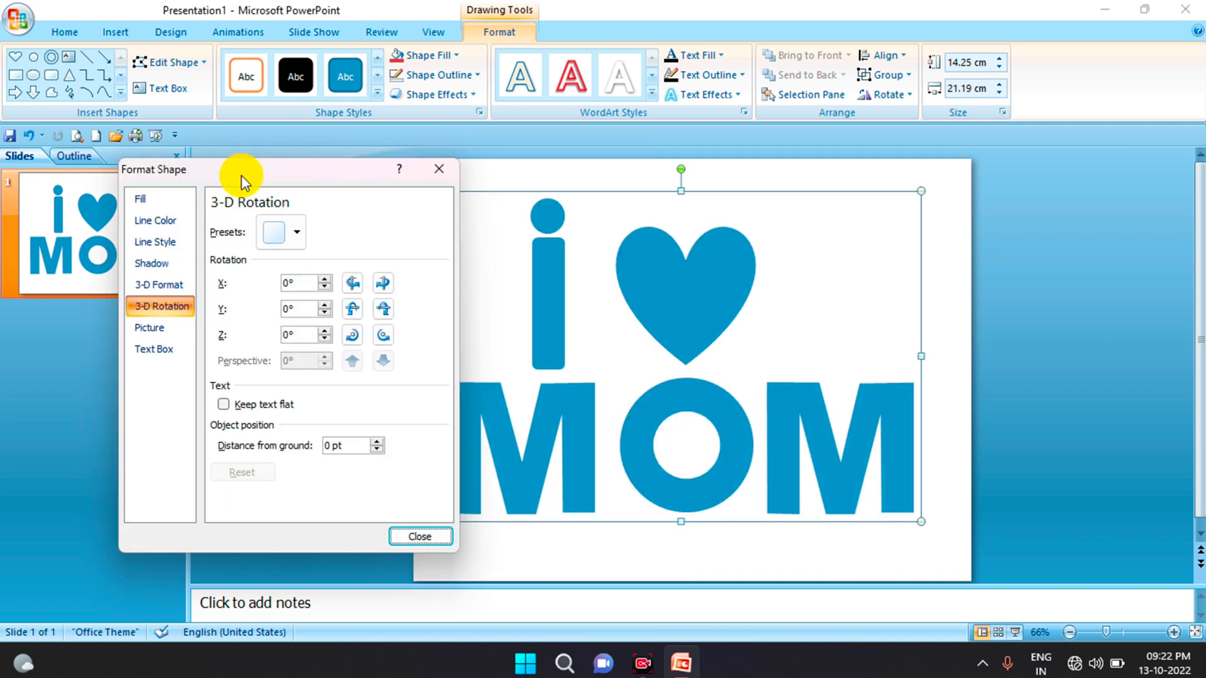
pyautogui.moveTo(391, 182); pyautogui.dragTo(441, 191)
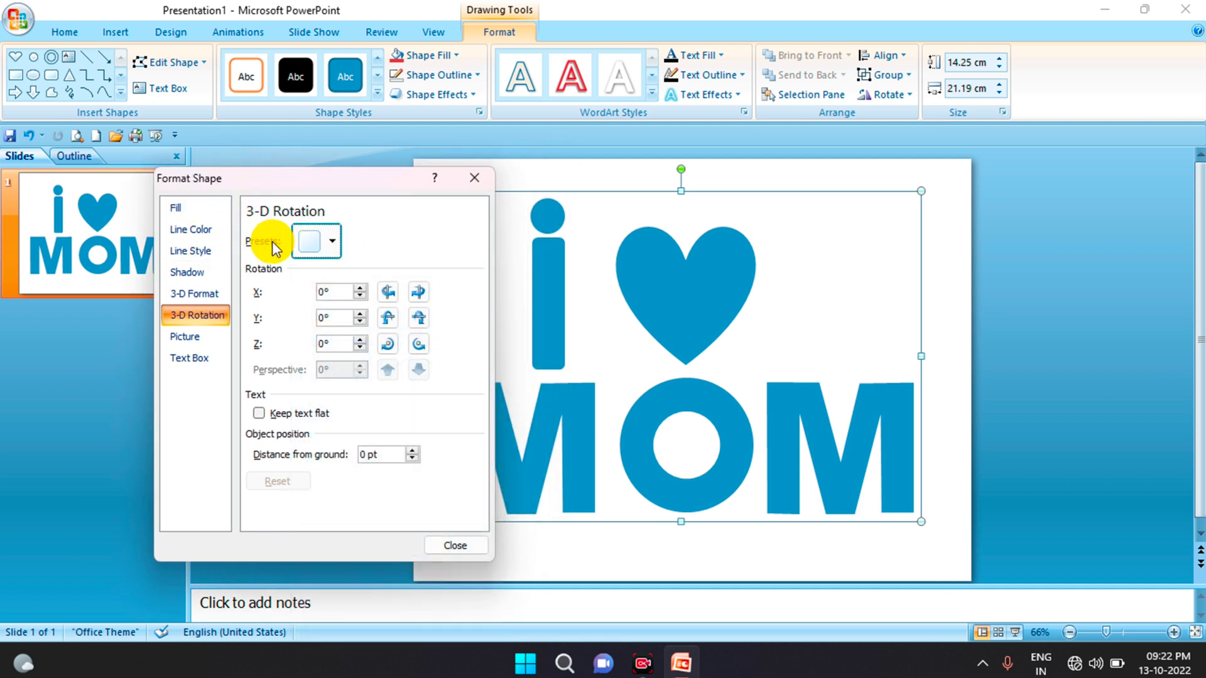
pyautogui.click(331, 238)
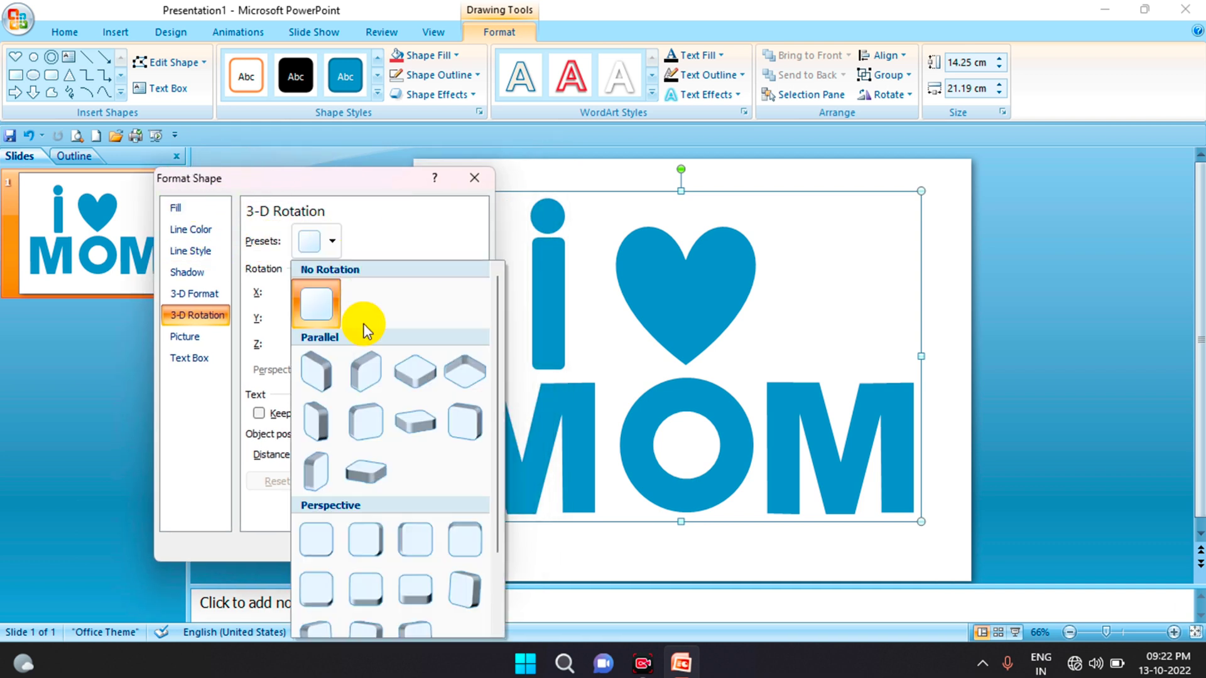
pyautogui.click(413, 419)
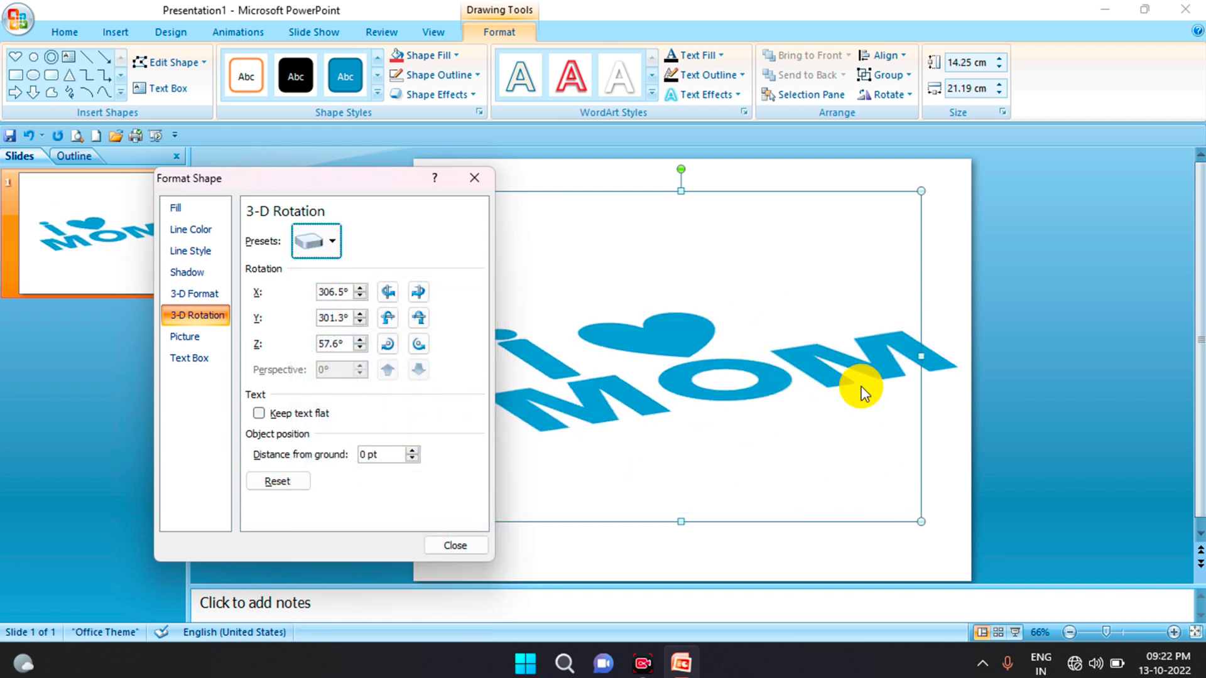
# - Give the WordArt a Circle top bevel and a 30 pt extrusion depth
pyautogui.click(199, 298)
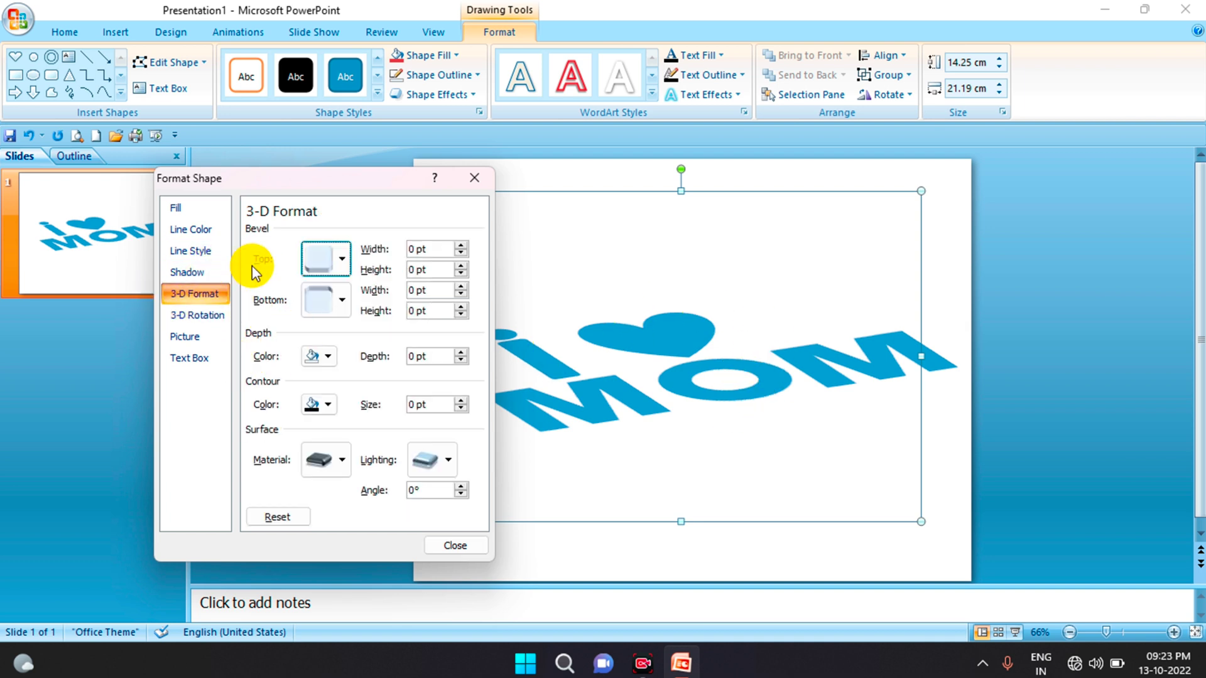
pyautogui.click(342, 257)
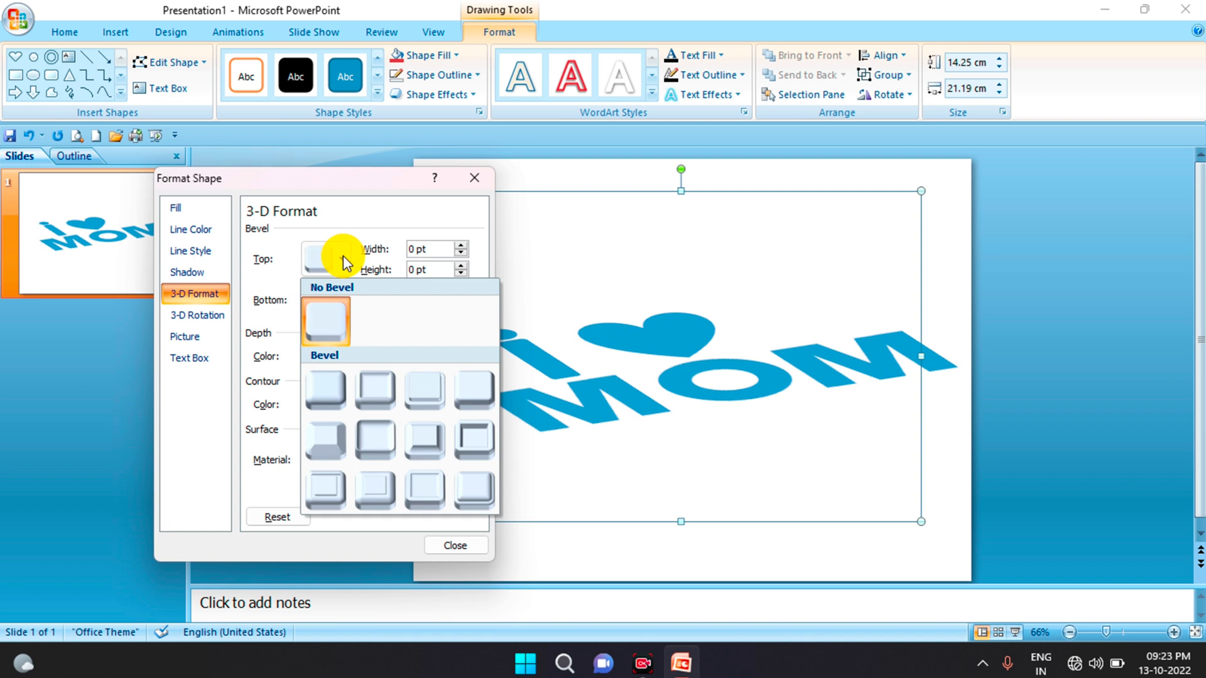
pyautogui.click(324, 392)
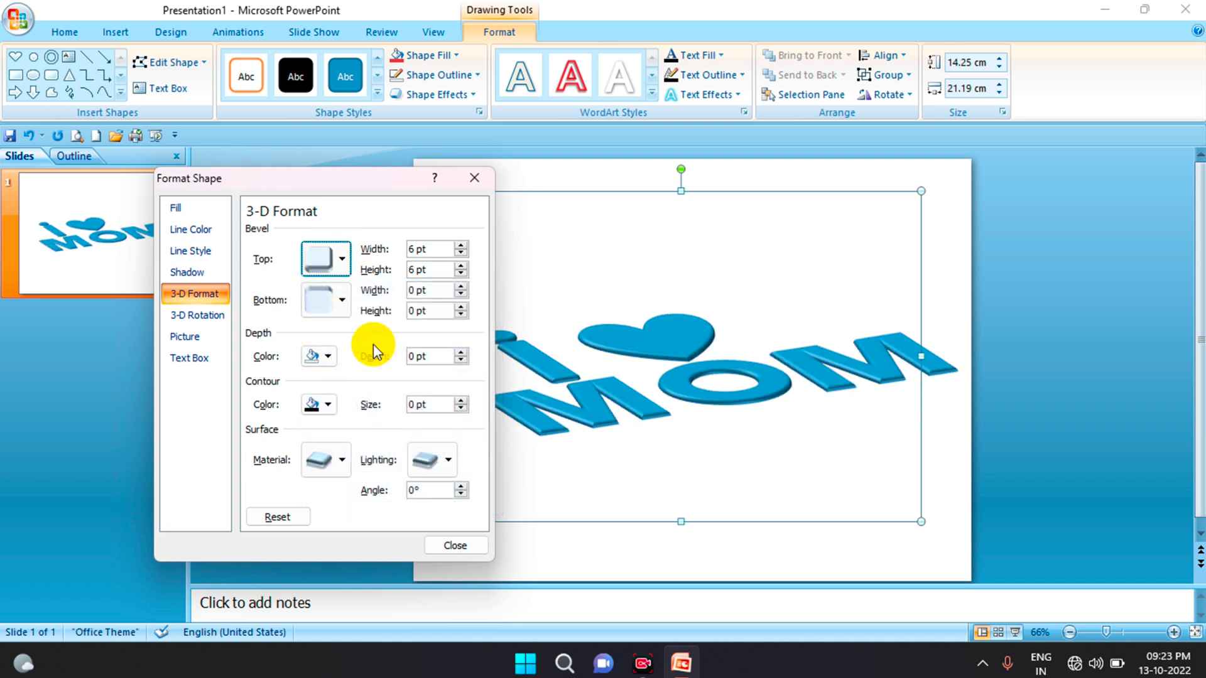
pyautogui.doubleClick(415, 356)
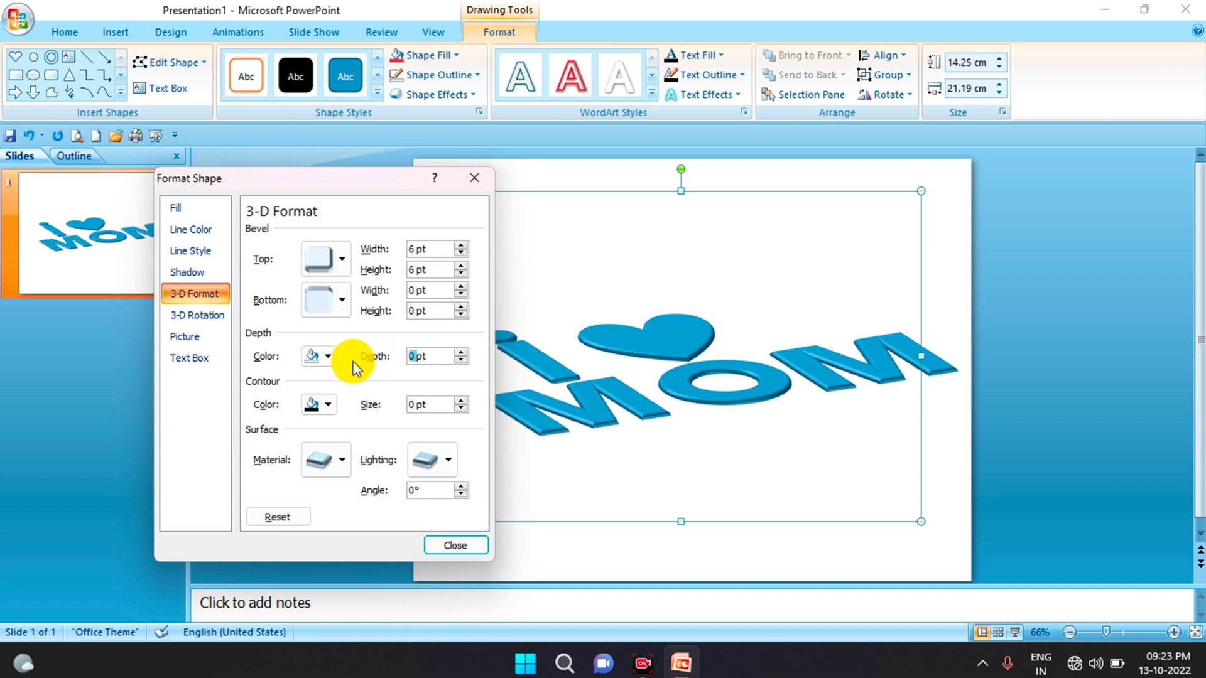
pyautogui.write('30')
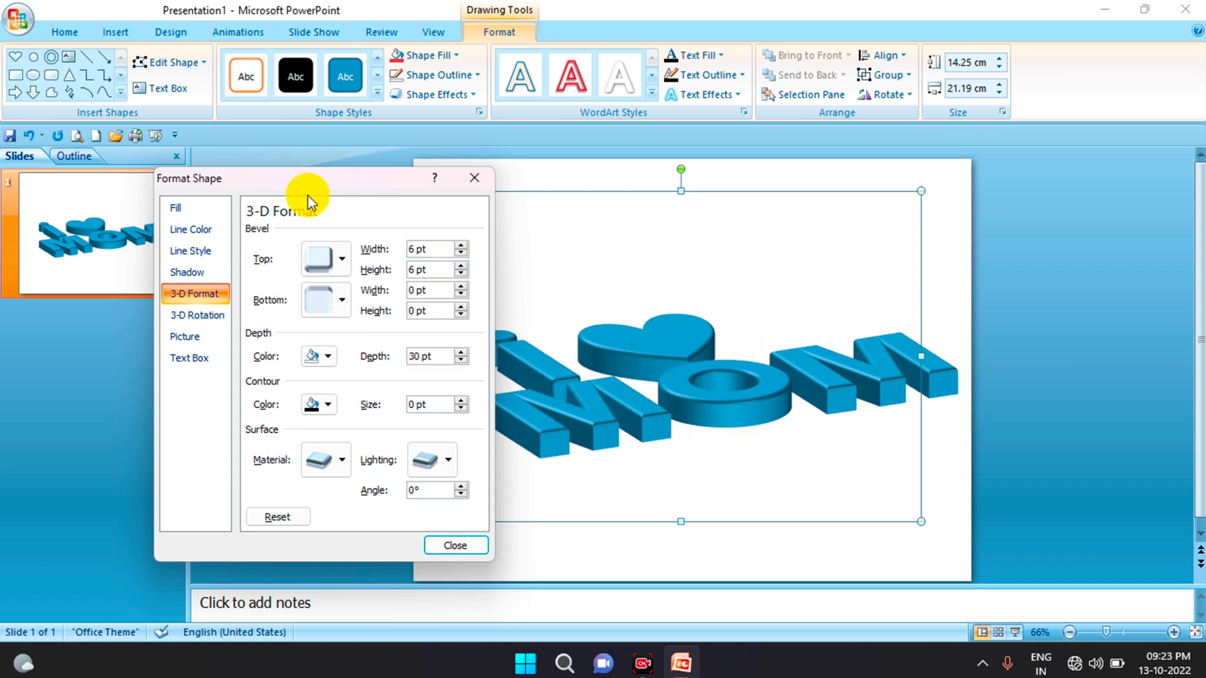
pyautogui.moveTo(348, 187); pyautogui.dragTo(283, 189)
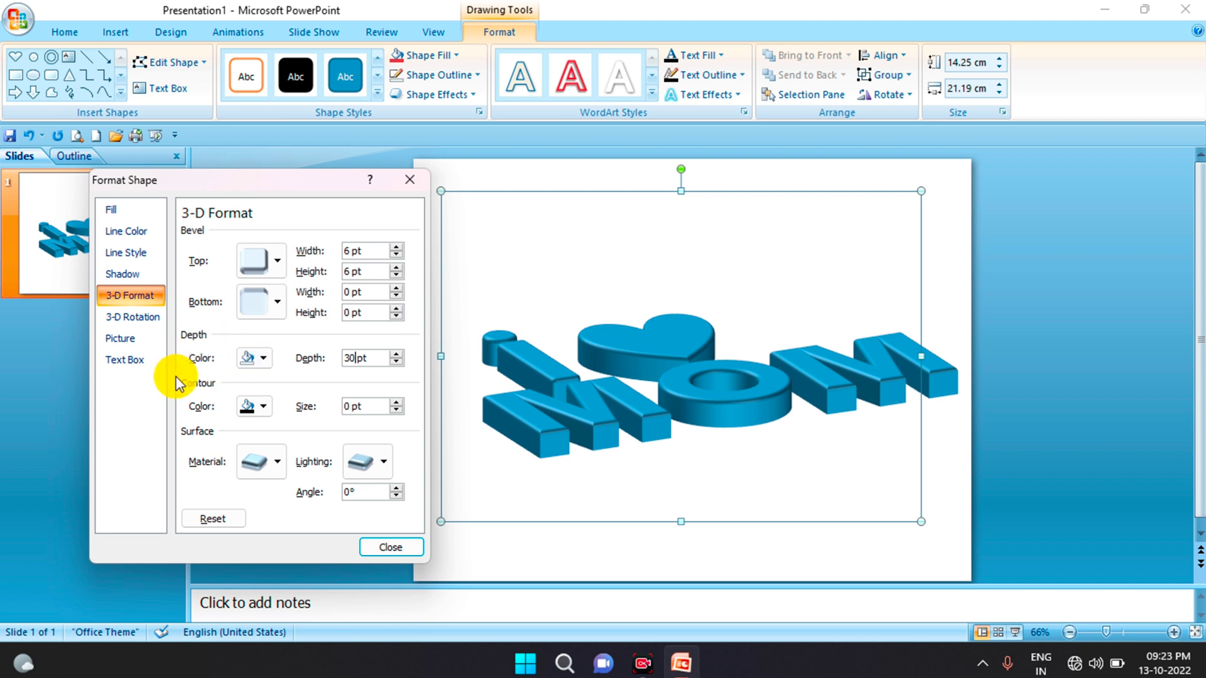
# - Make the extruded depth sides yellow
pyautogui.click(265, 357)
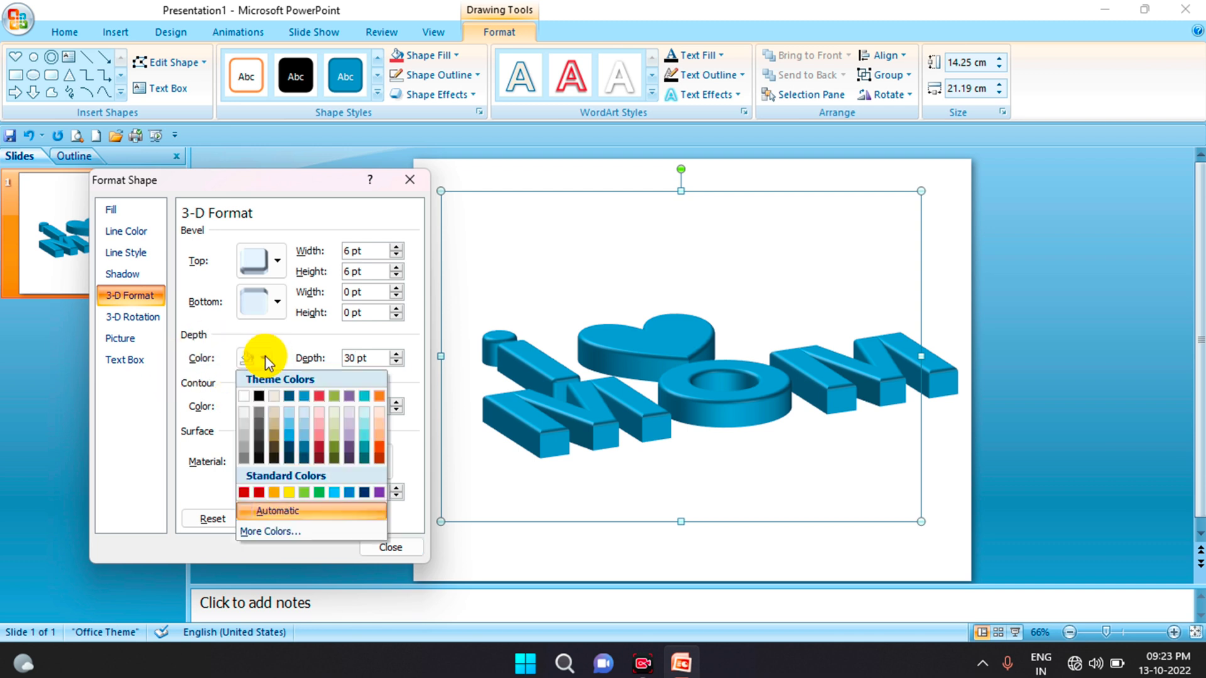
pyautogui.click(289, 491)
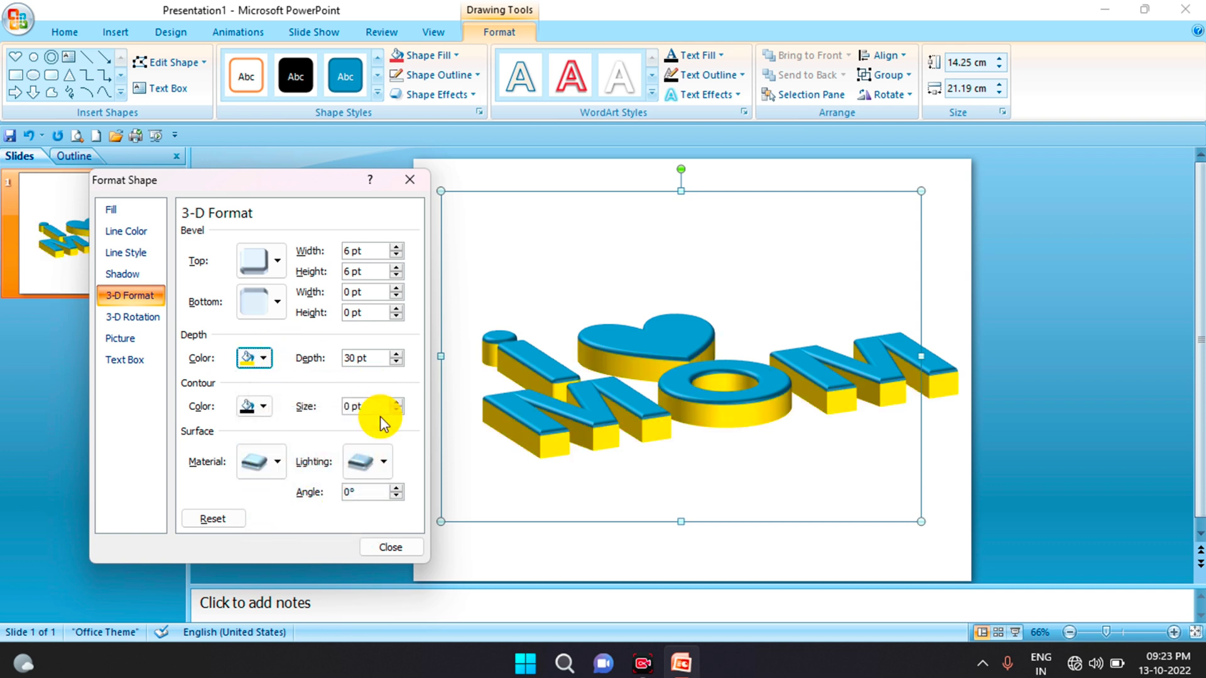
pyautogui.click(265, 357)
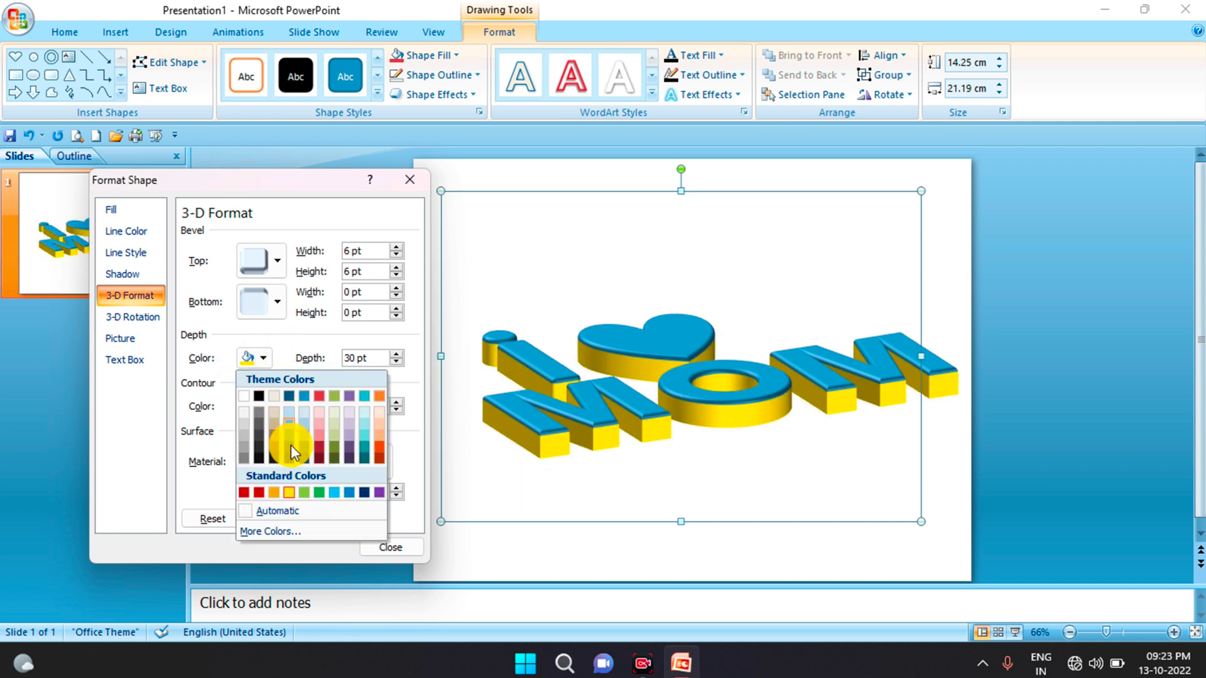
pyautogui.click(289, 491)
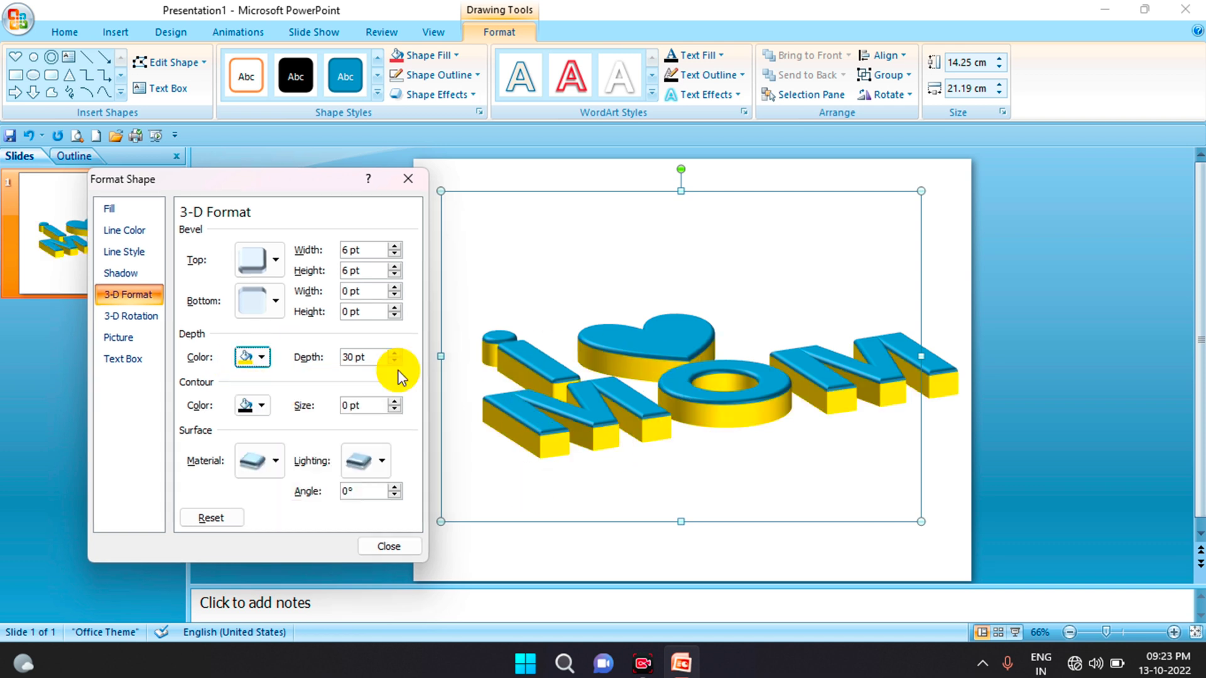
# - Give the WordArt a red shadow at 100% size
pyautogui.click(119, 274)
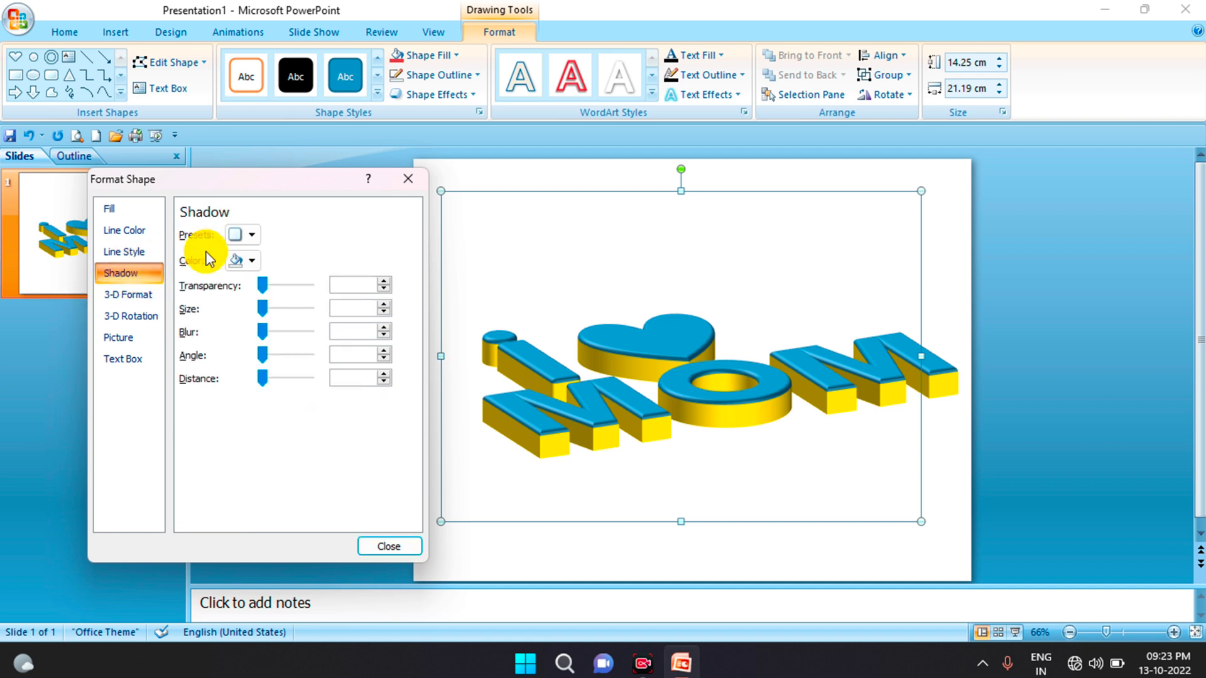
pyautogui.click(247, 234)
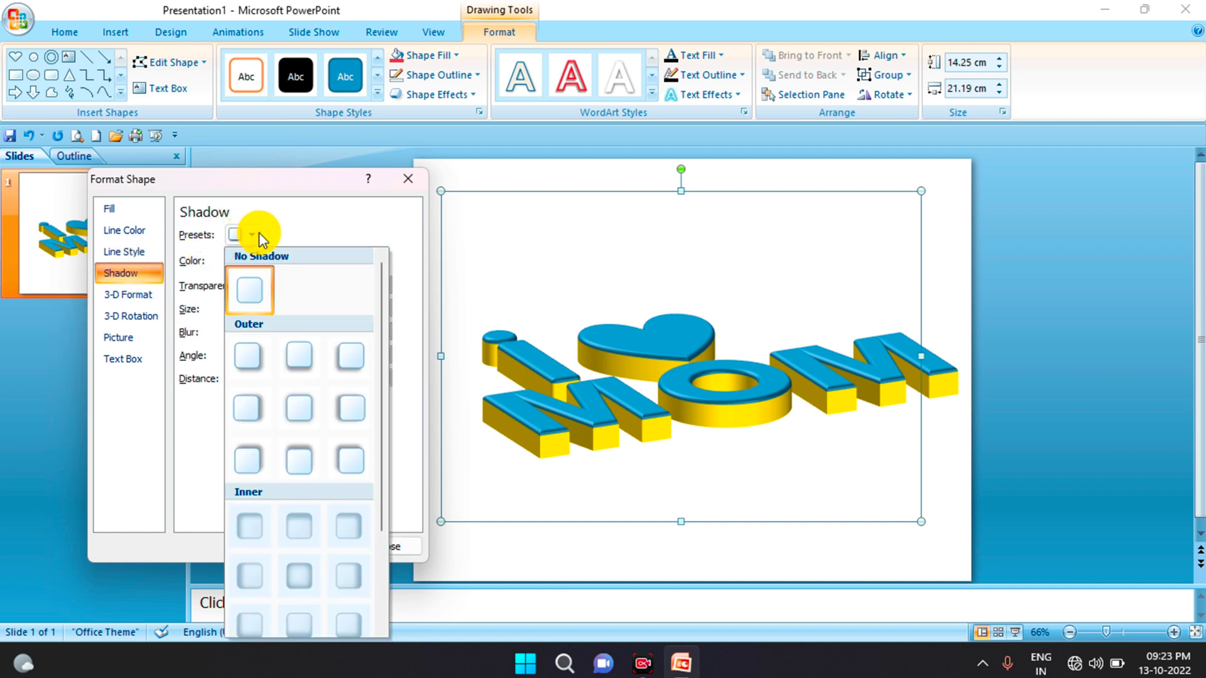
pyautogui.click(259, 233)
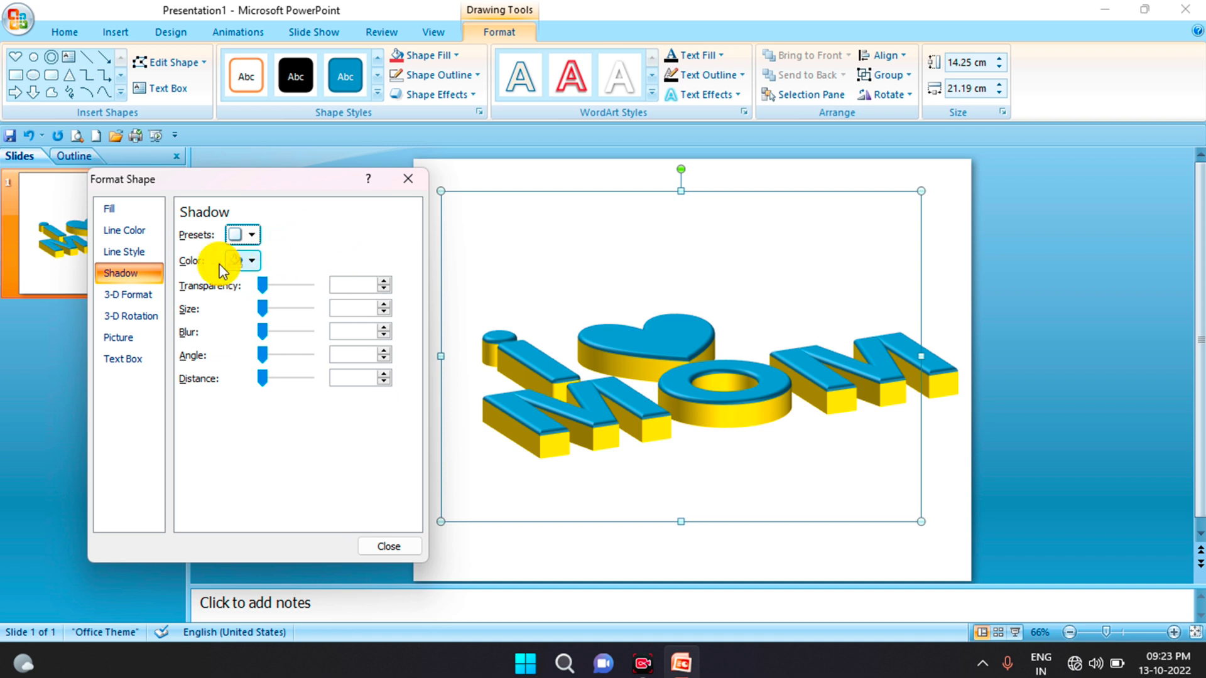
pyautogui.click(251, 260)
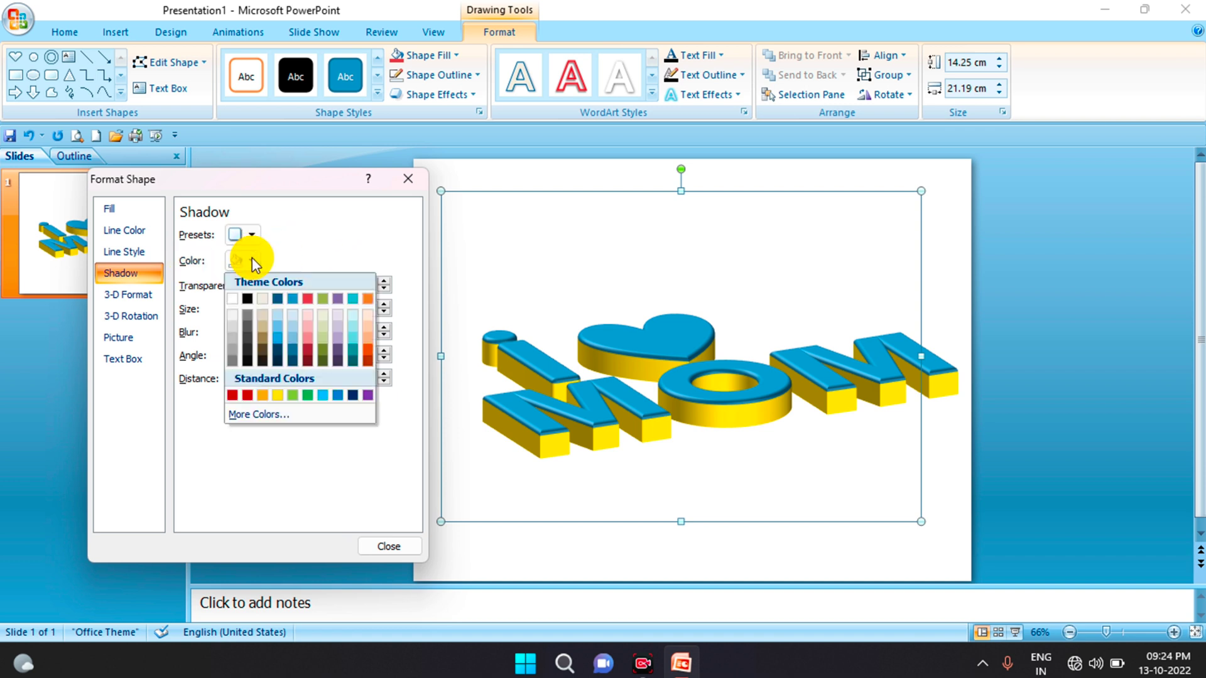
pyautogui.click(248, 394)
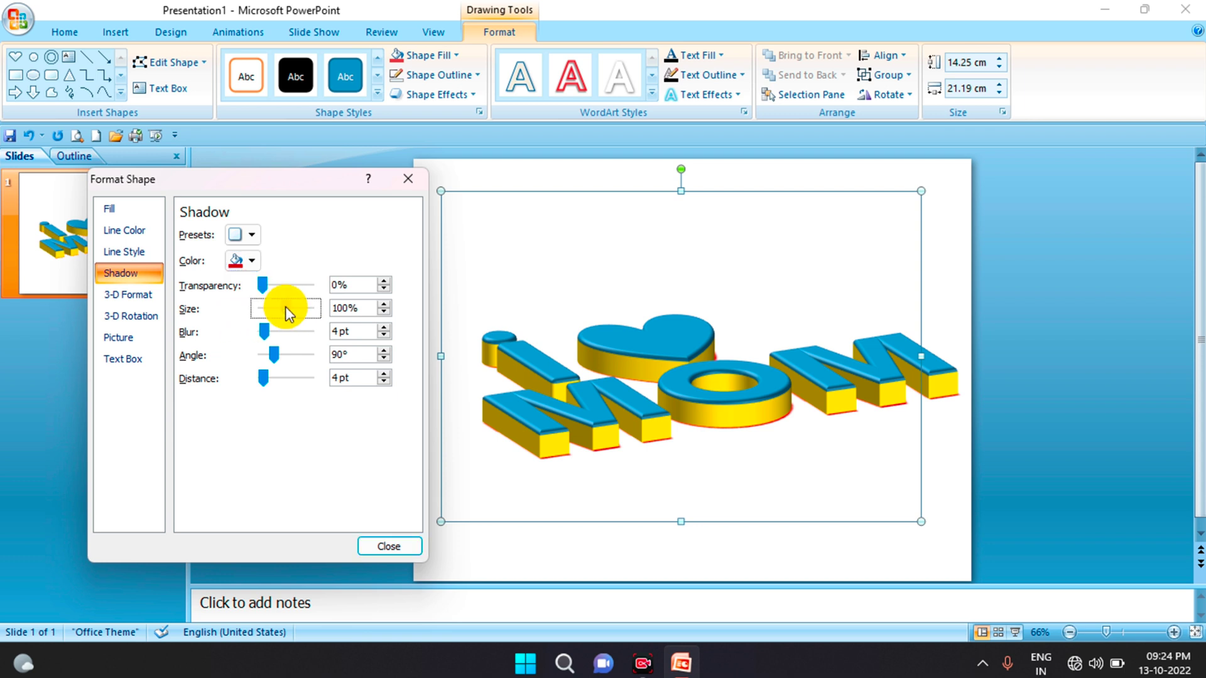
pyautogui.moveTo(285, 308); pyautogui.dragTo(287, 309)
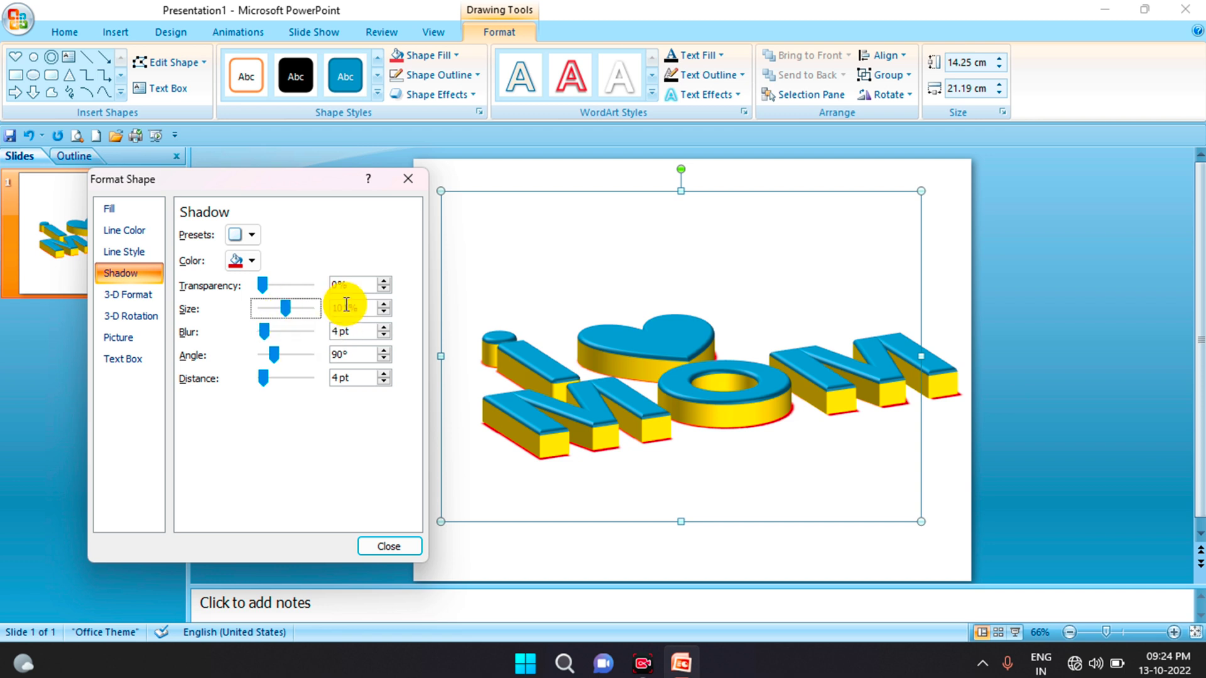
pyautogui.press('Down')
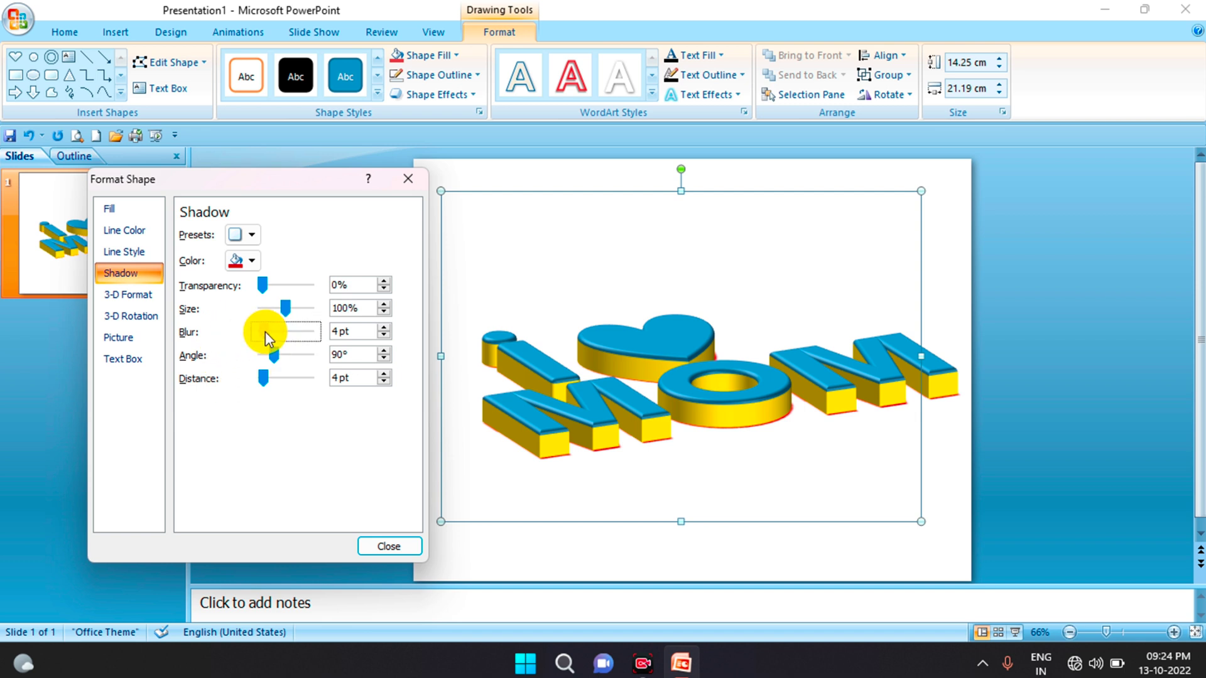
# - Set the shadow blur to 60 pt, angle to 90° and distance to 0 pt, then close the panel
pyautogui.moveTo(263, 332); pyautogui.dragTo(320, 333)
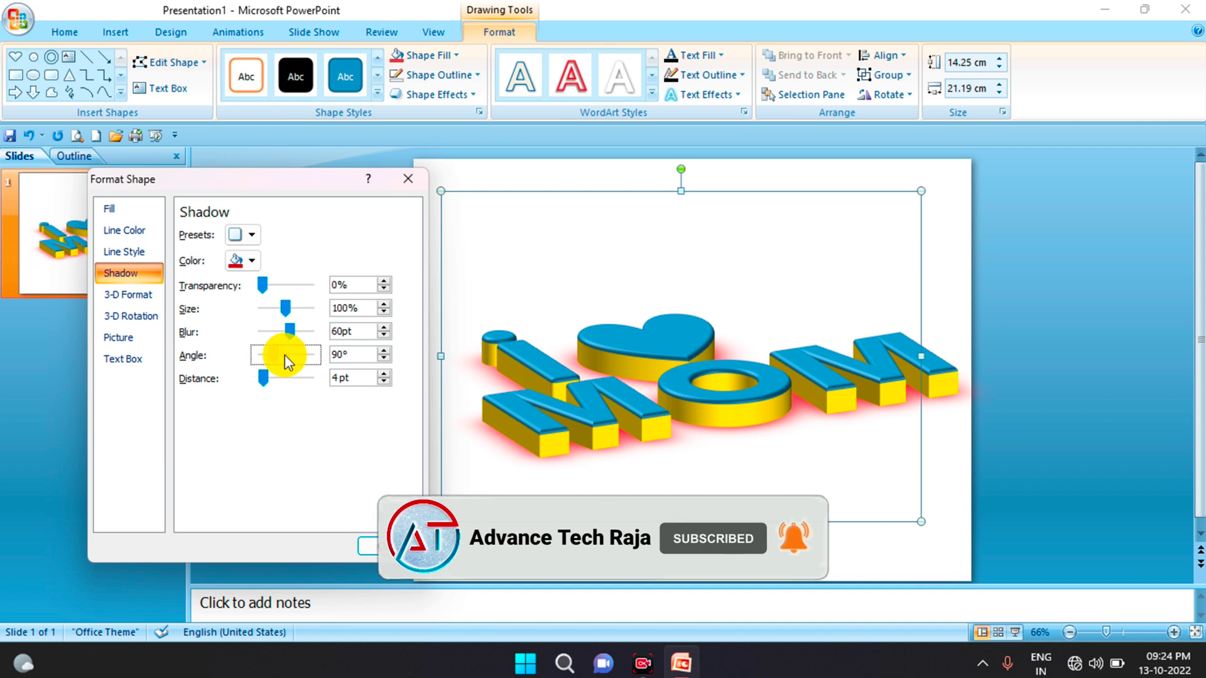
pyautogui.moveTo(275, 359)
pyautogui.mouseDown()
pyautogui.moveTo(255, 359)
pyautogui.moveTo(313, 359)
pyautogui.moveTo(278, 356)
pyautogui.mouseUp()
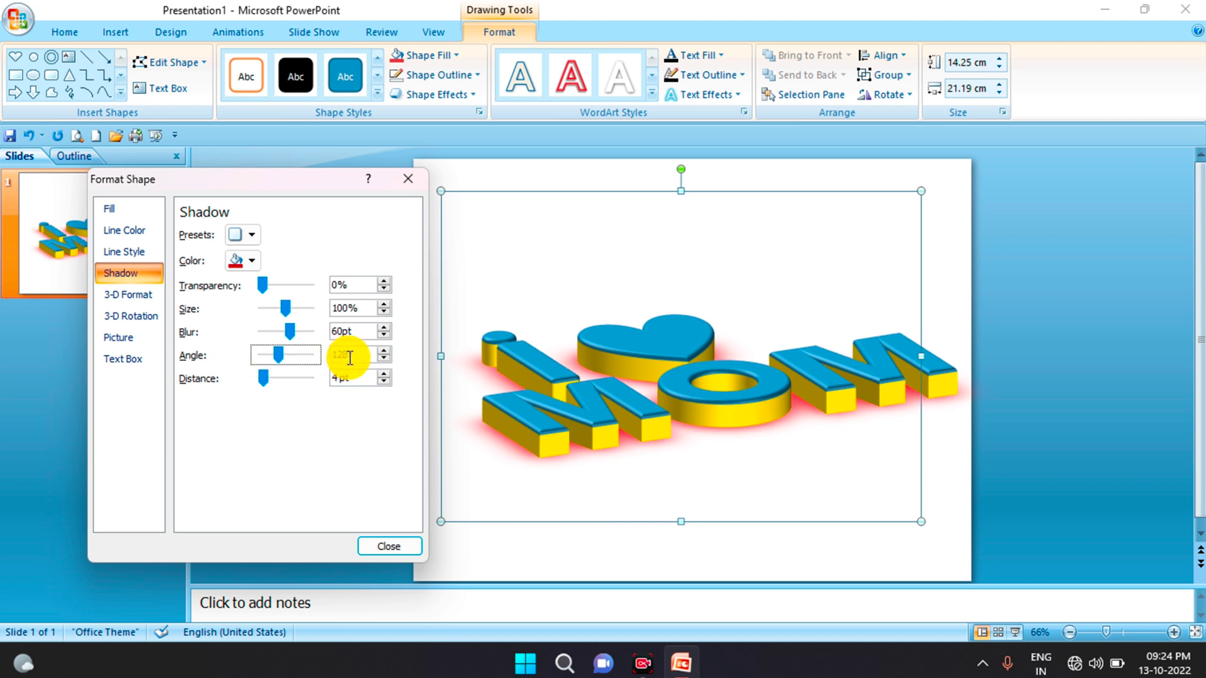
pyautogui.write('90')
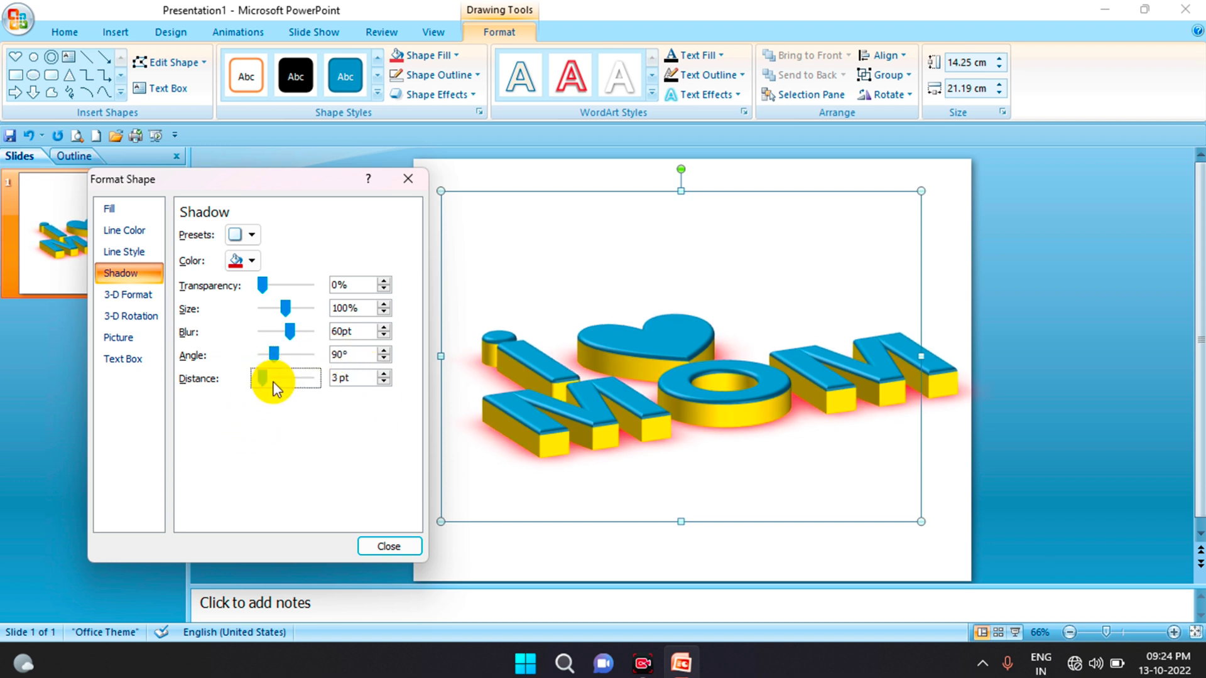
pyautogui.moveTo(296, 377); pyautogui.dragTo(243, 381)
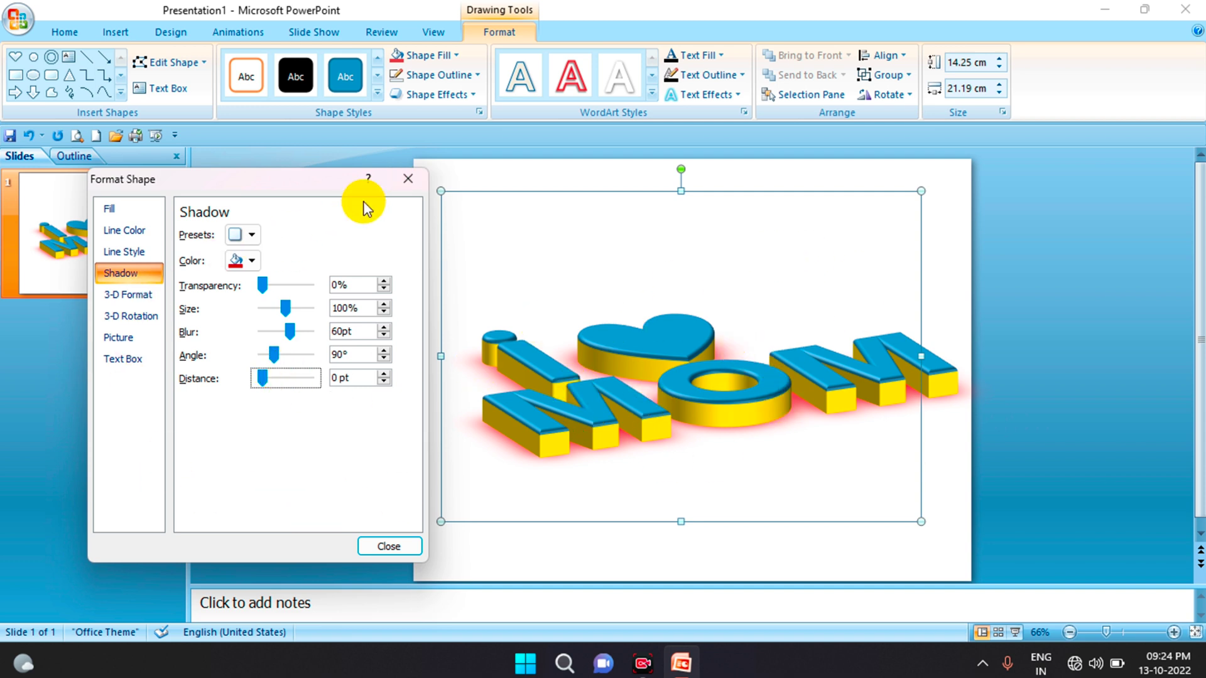
pyautogui.click(407, 187)
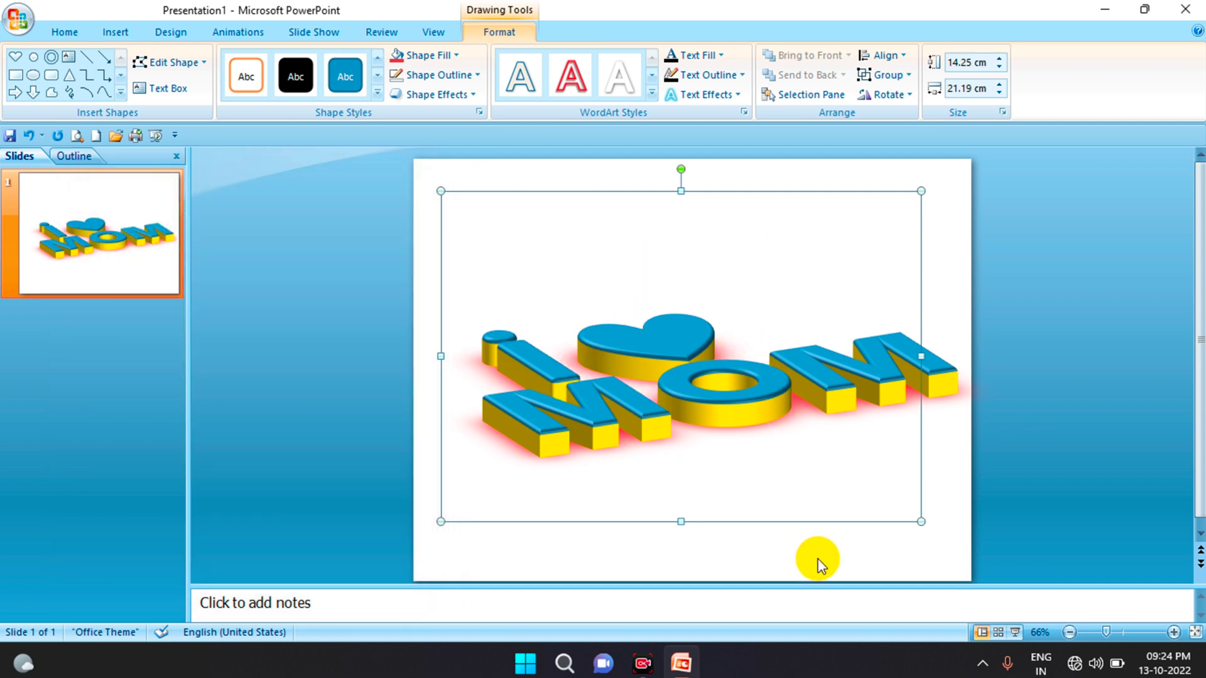
# - Fill only the heart inside the I ♥ MOM group with red
pyautogui.click(815, 559)
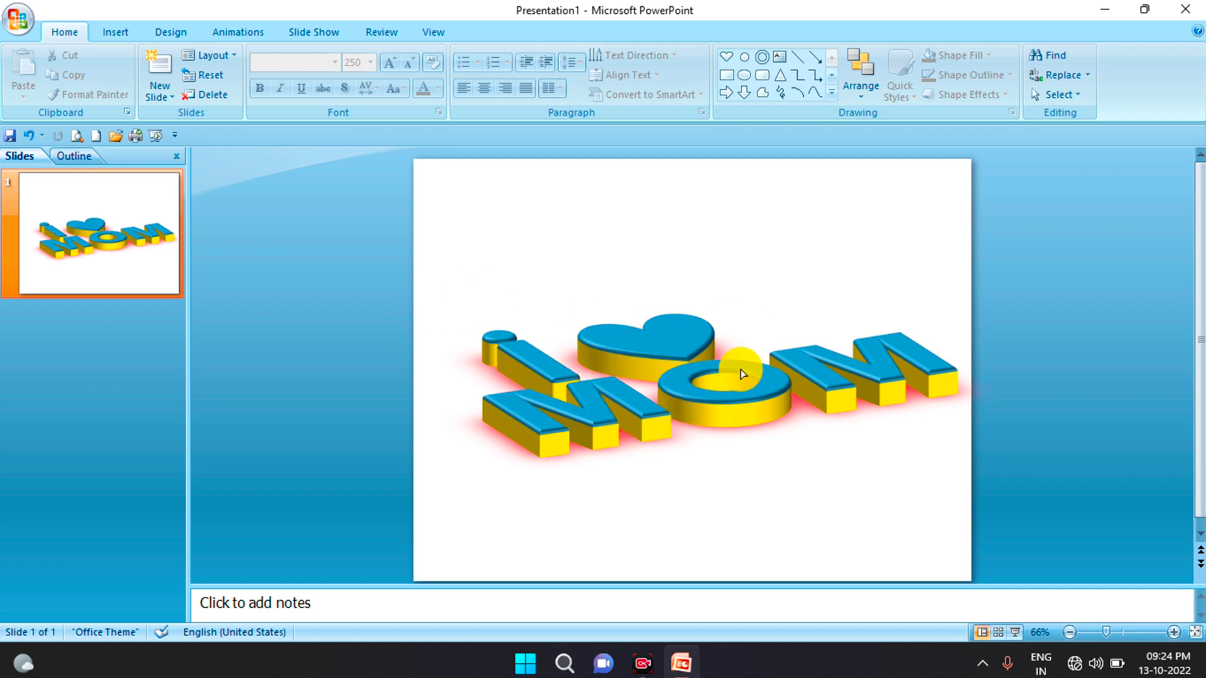
pyautogui.click(665, 334)
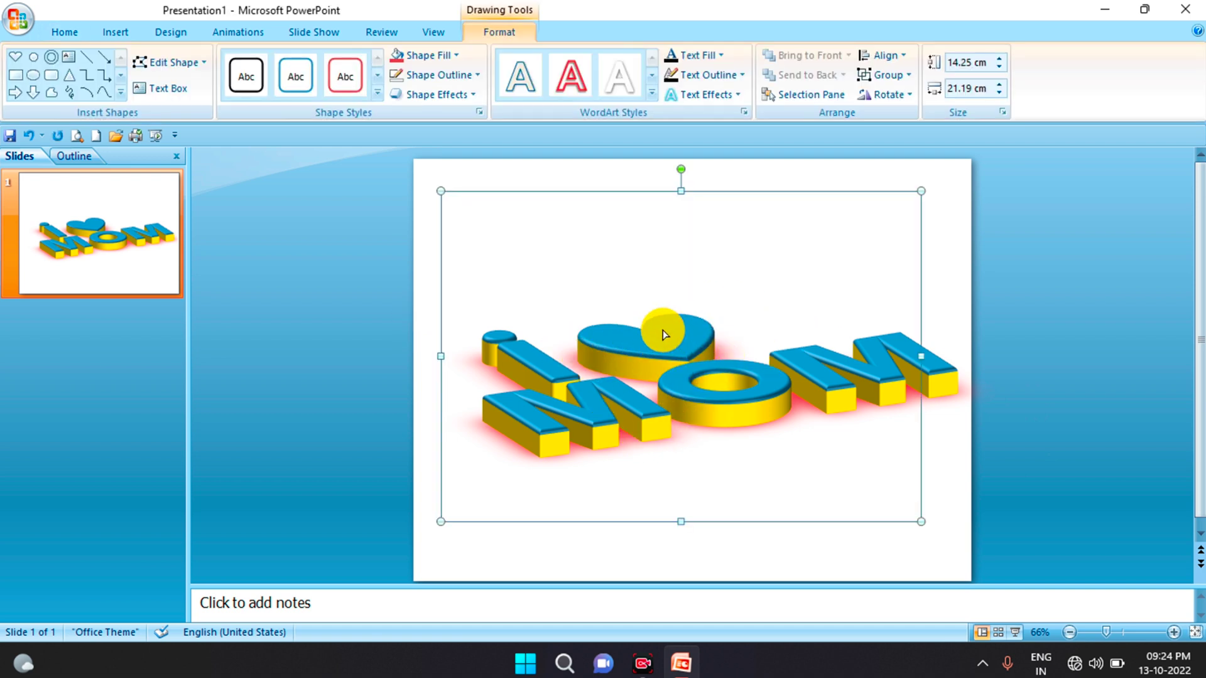
pyautogui.click(668, 331)
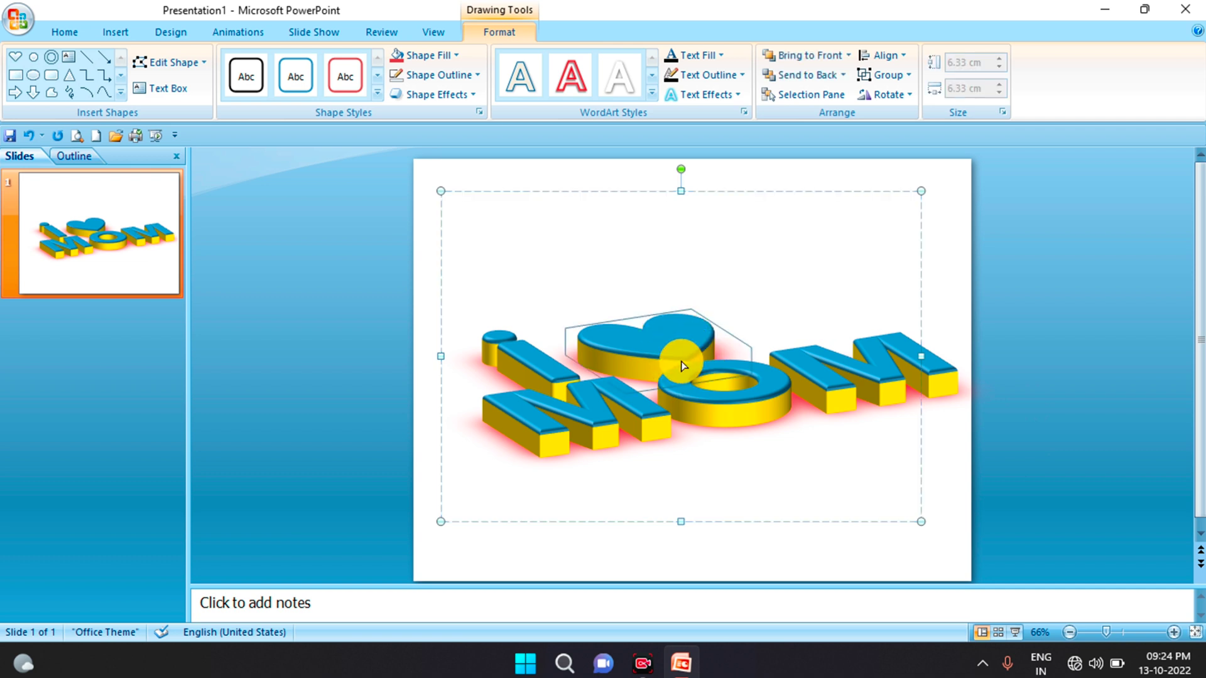
pyautogui.click(445, 56)
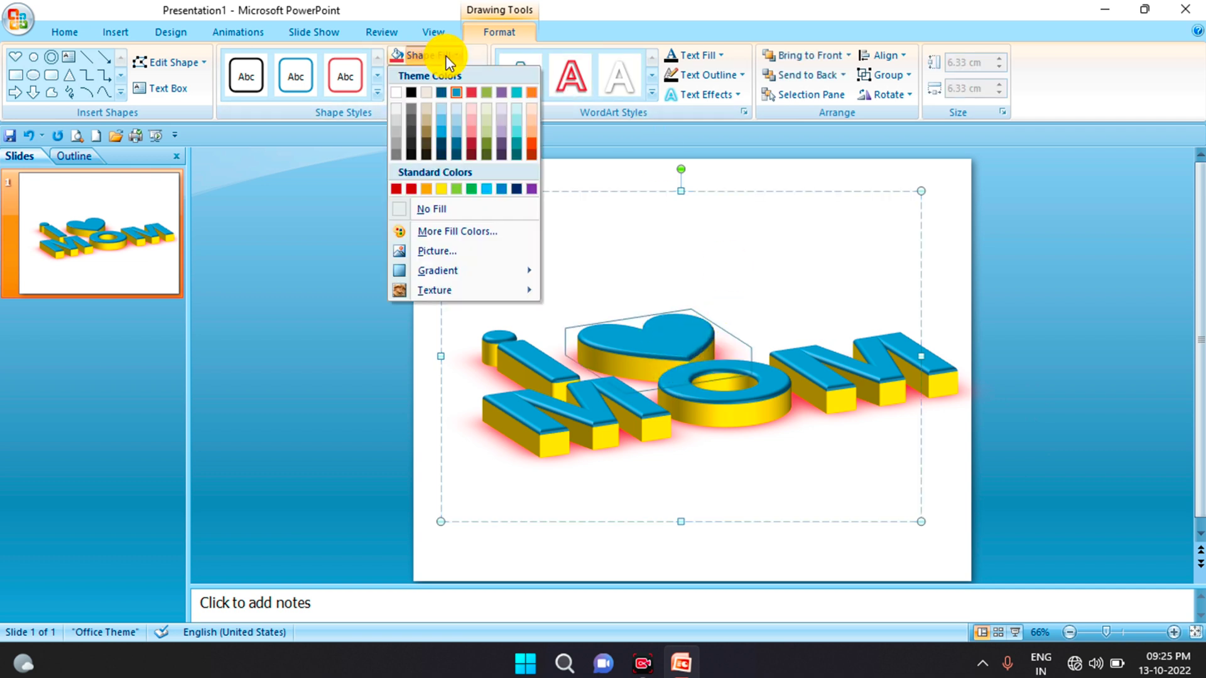
pyautogui.click(411, 189)
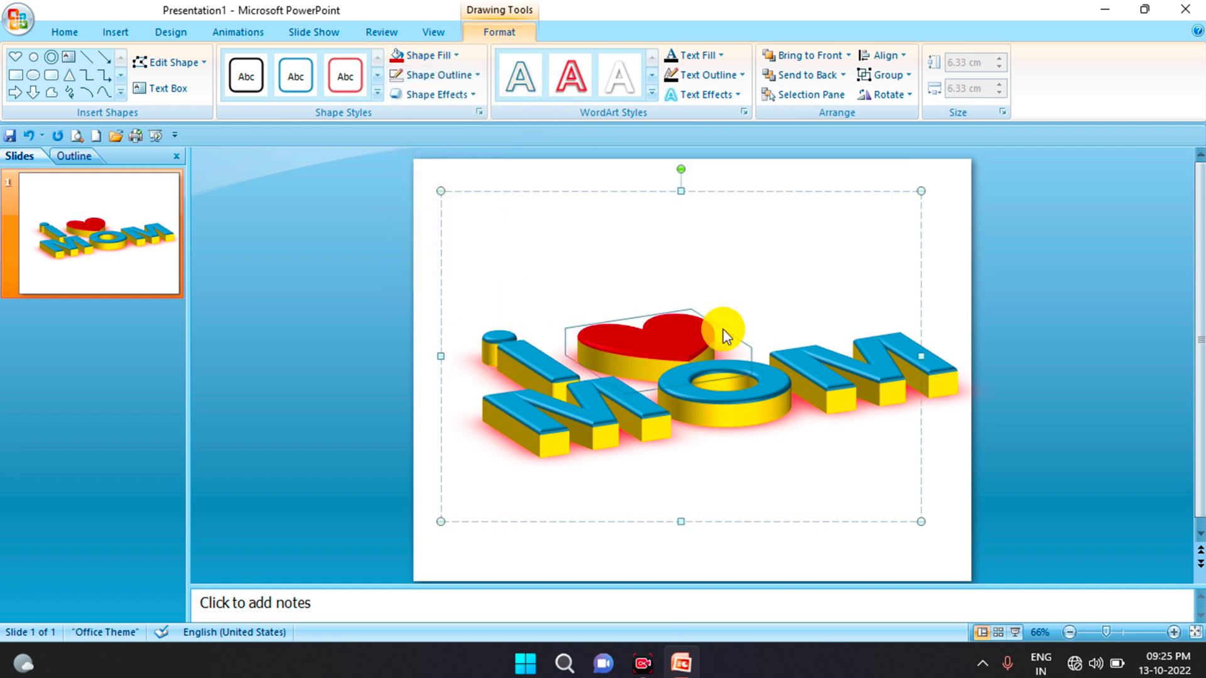
pyautogui.click(763, 472)
pyautogui.click(667, 339)
pyautogui.click(891, 415)
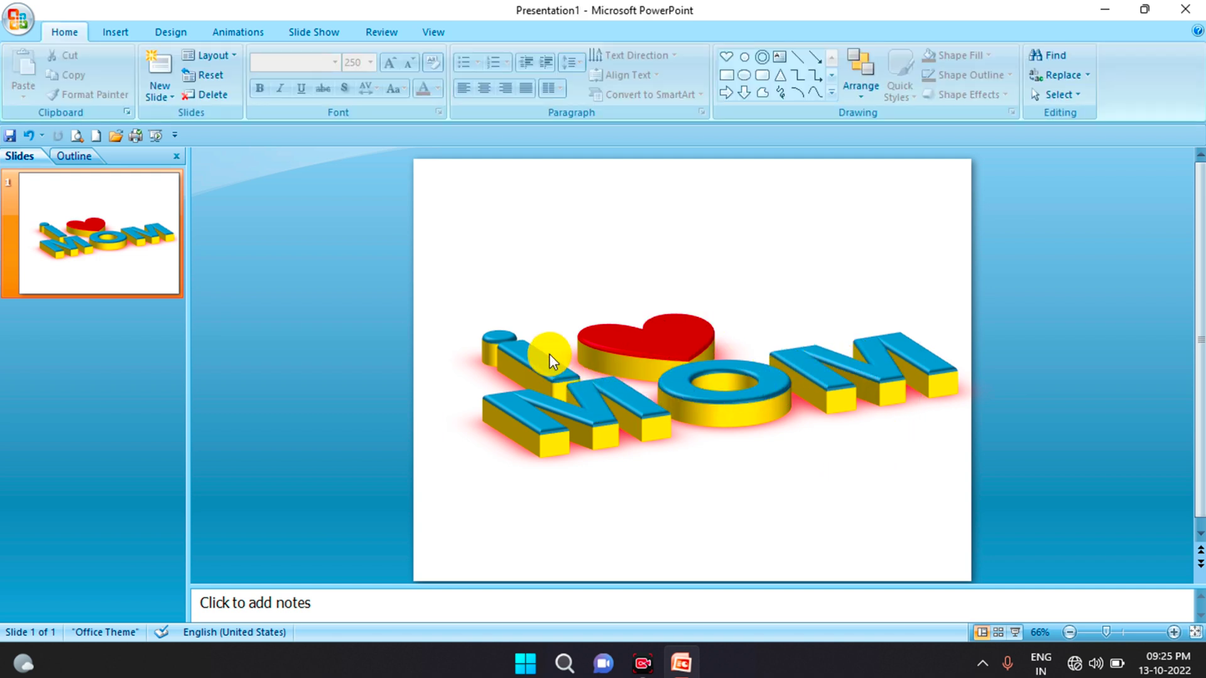
# - Fill the letters I, M, O and M with a brighter blue, then reselect the whole group
pyautogui.click(543, 370)
pyautogui.click(526, 361)
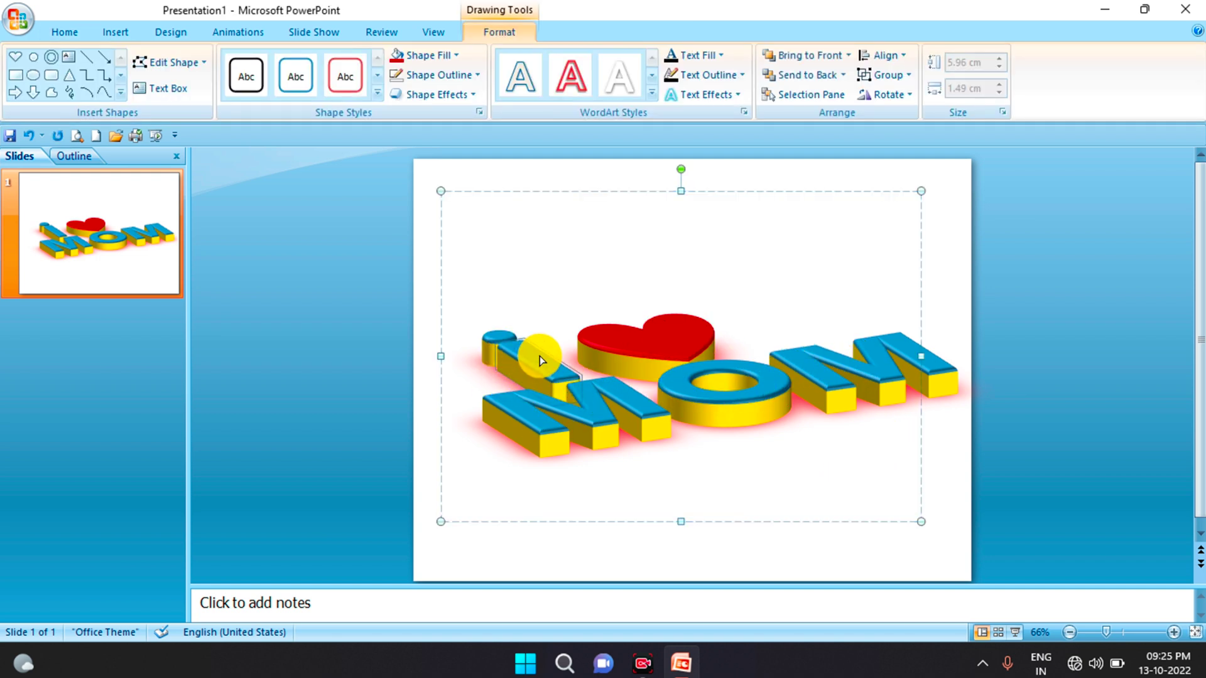
pyautogui.moveTo(496, 334)
pyautogui.mouseDown()
pyautogui.moveTo(551, 402)
pyautogui.moveTo(842, 369)
pyautogui.mouseUp()
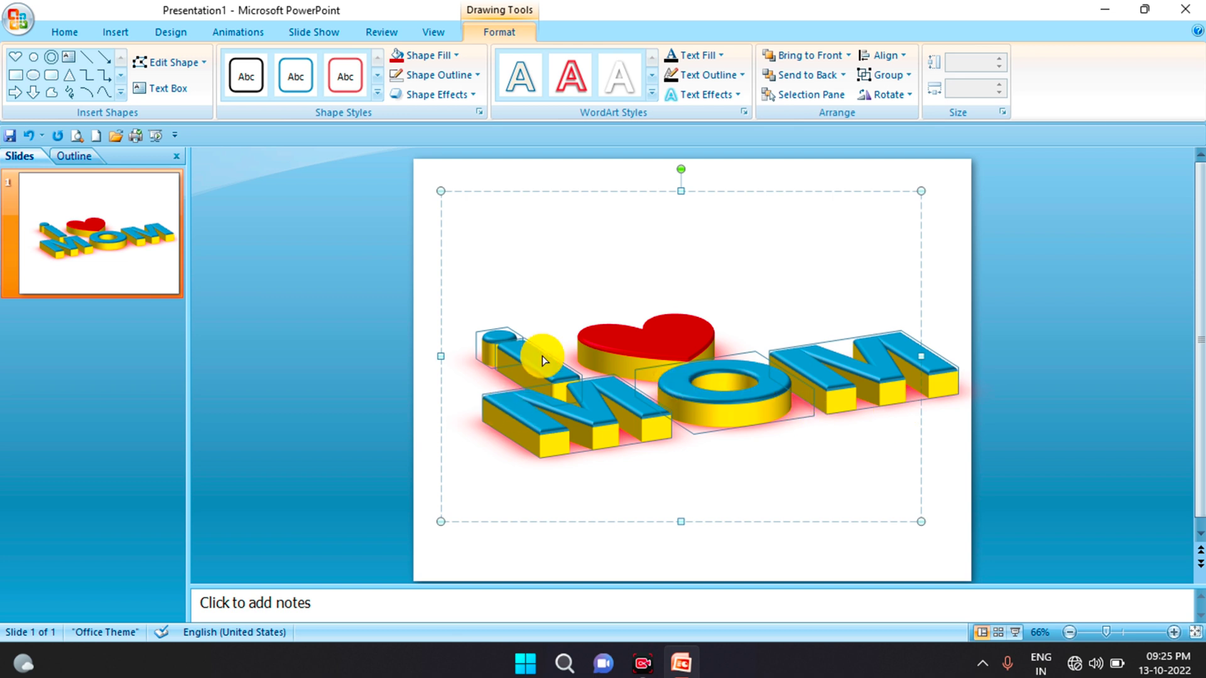
pyautogui.click(450, 55)
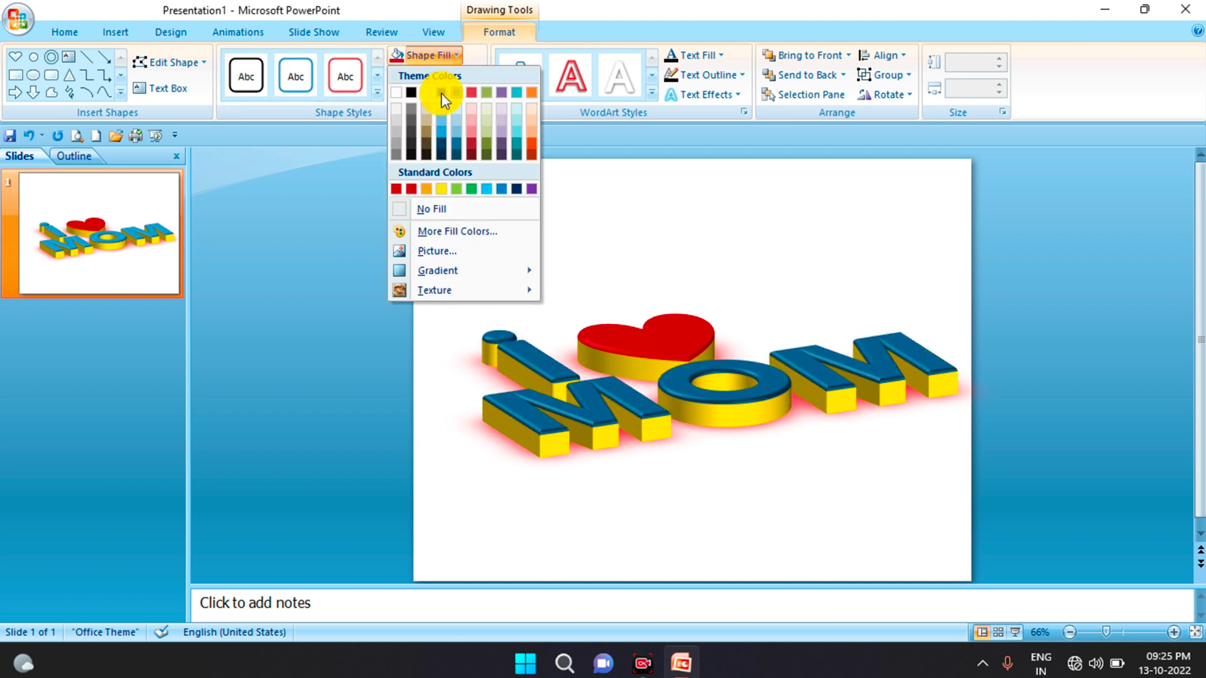
pyautogui.click(502, 189)
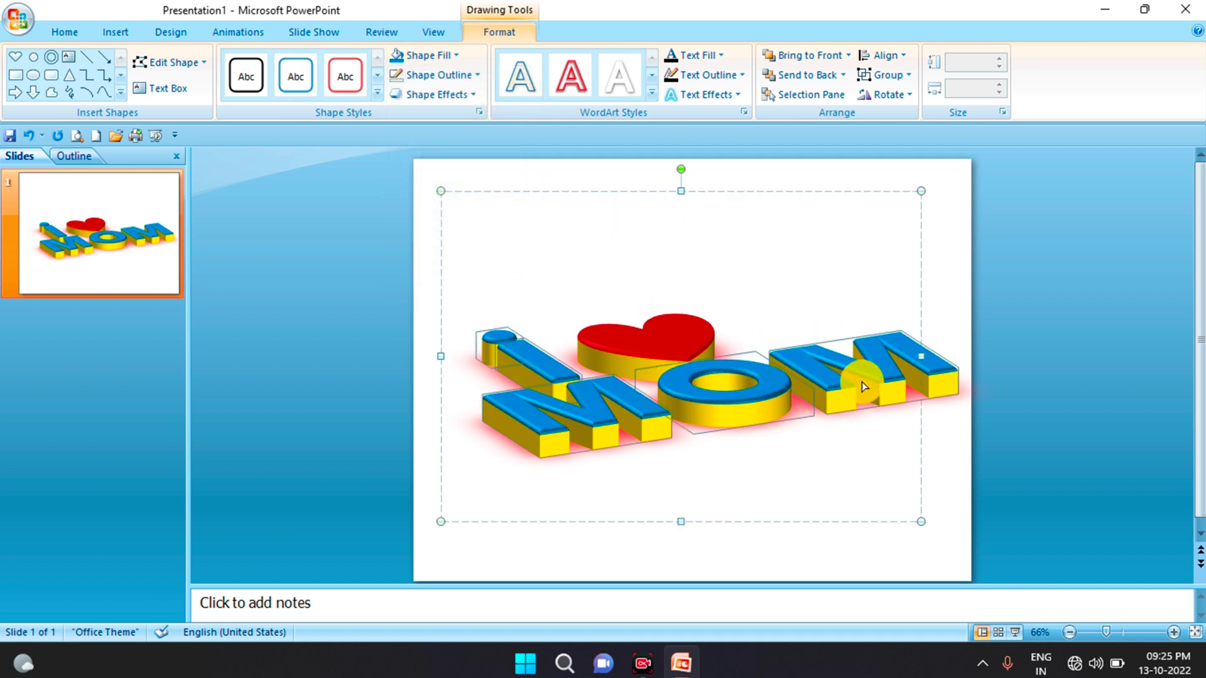
pyautogui.click(922, 523)
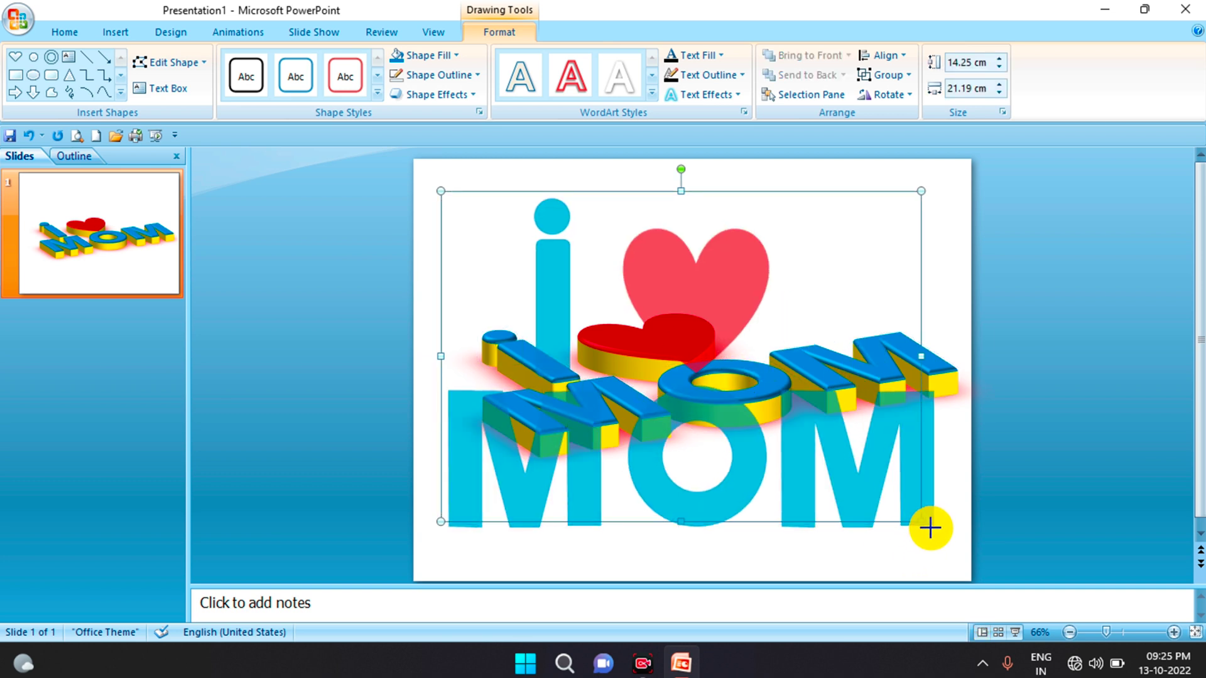
# - Enlarge the WordArt group slightly and nudge it two steps left
pyautogui.moveTo(919, 523); pyautogui.dragTo(941, 535)
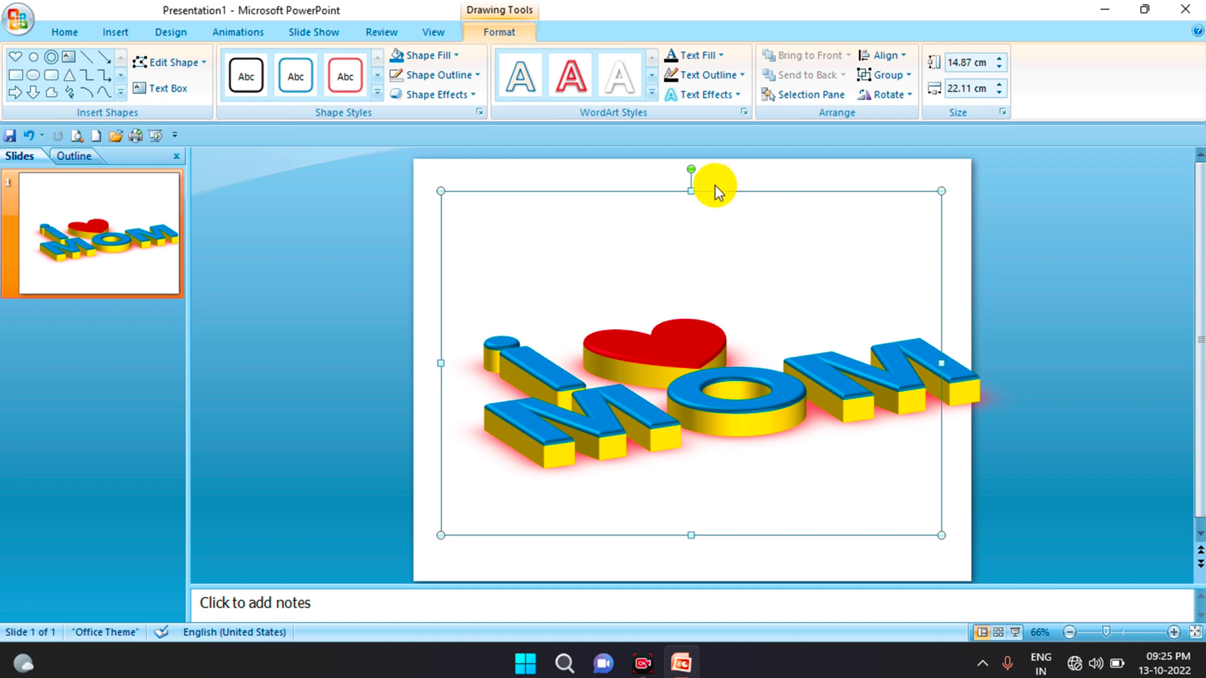
pyautogui.press('Left')
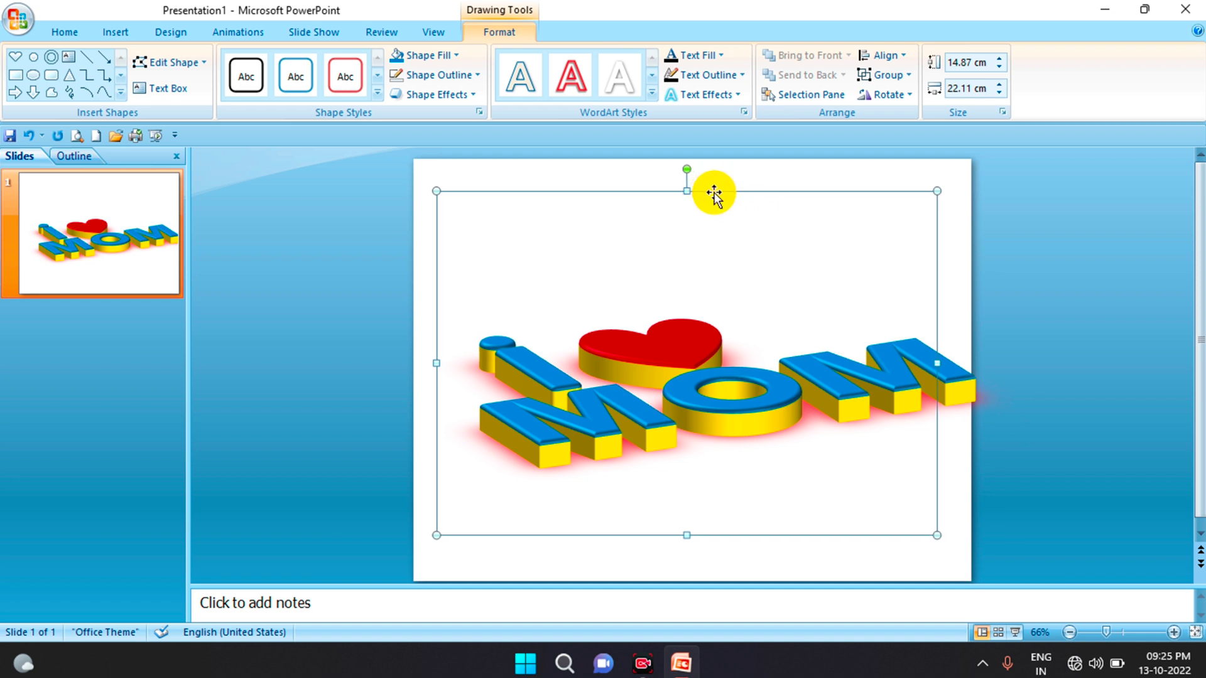
pyautogui.press('Left')
pyautogui.press('Left')
pyautogui.press('Left')
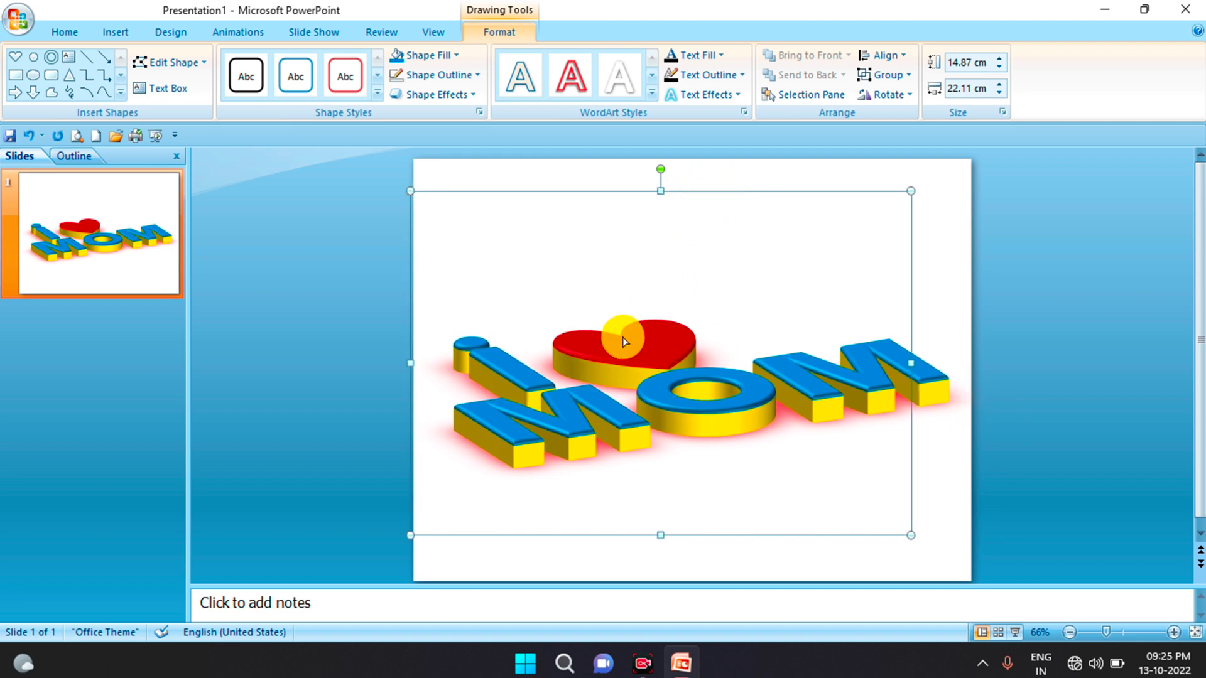
# - Nudge the heart and letter I up and to the right so the artwork sits centred
pyautogui.click(624, 341)
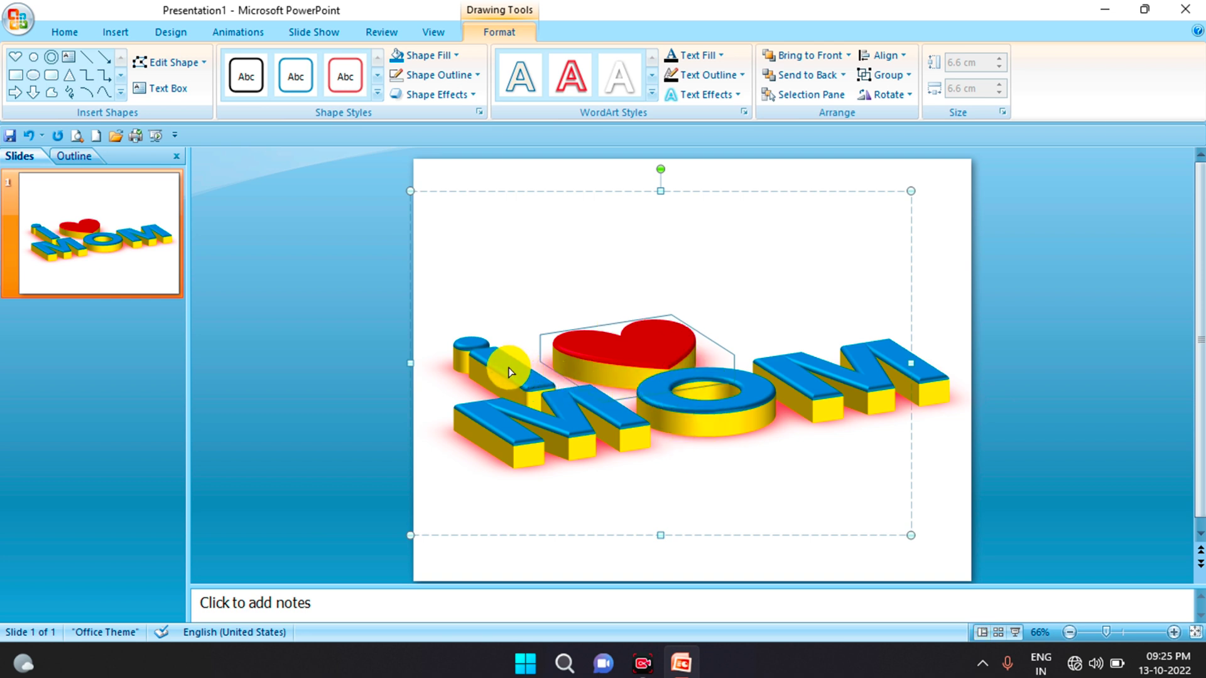
pyautogui.keyDown('shift'); pyautogui.click(543, 385); pyautogui.keyUp('shift')
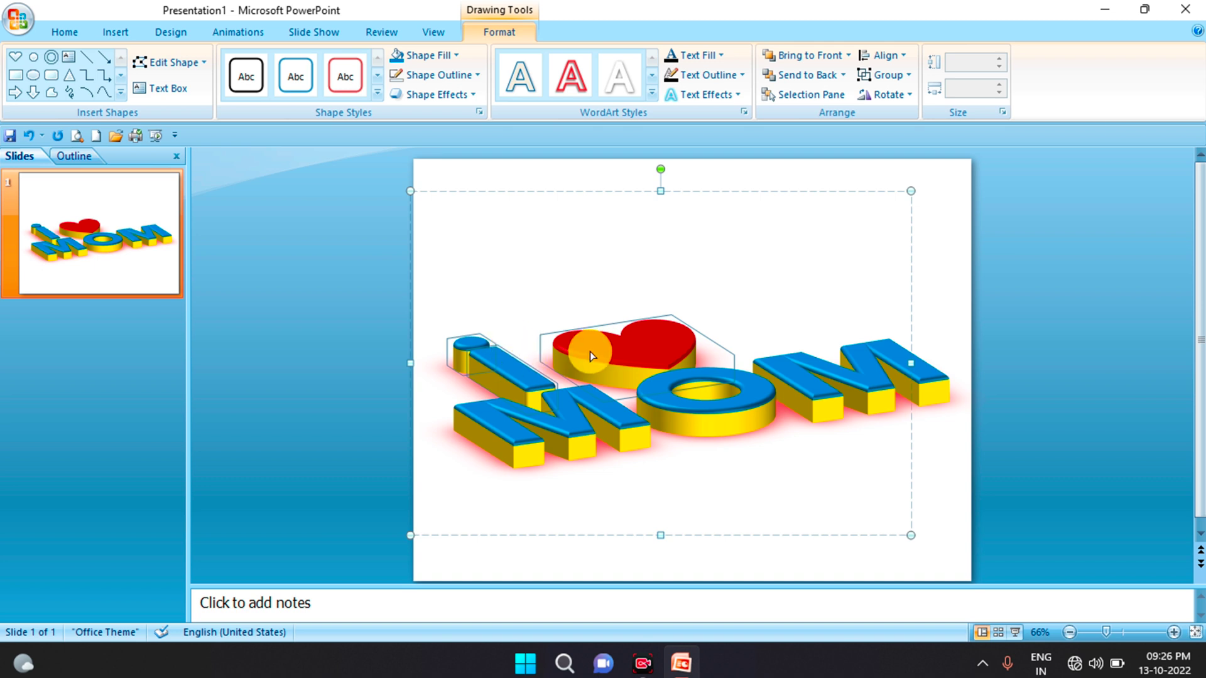
pyautogui.press('Up')
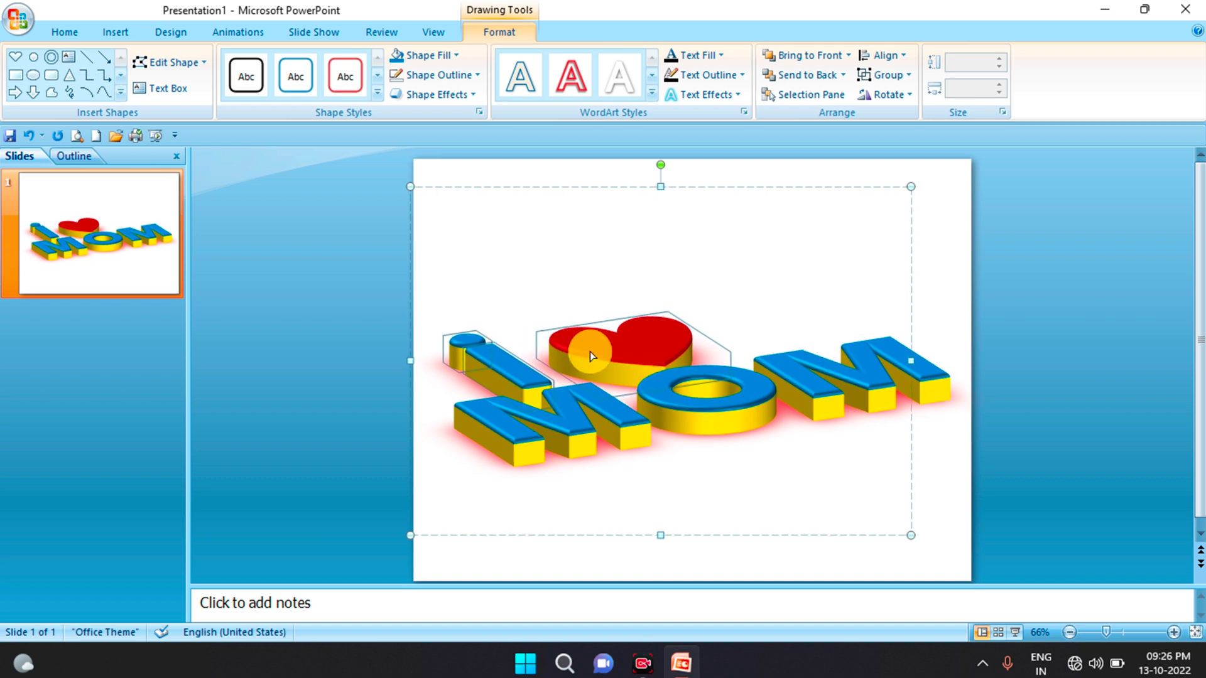
pyautogui.press('Up')
pyautogui.press('Up')
pyautogui.press('Up')
pyautogui.press('Up')
pyautogui.press('Up')
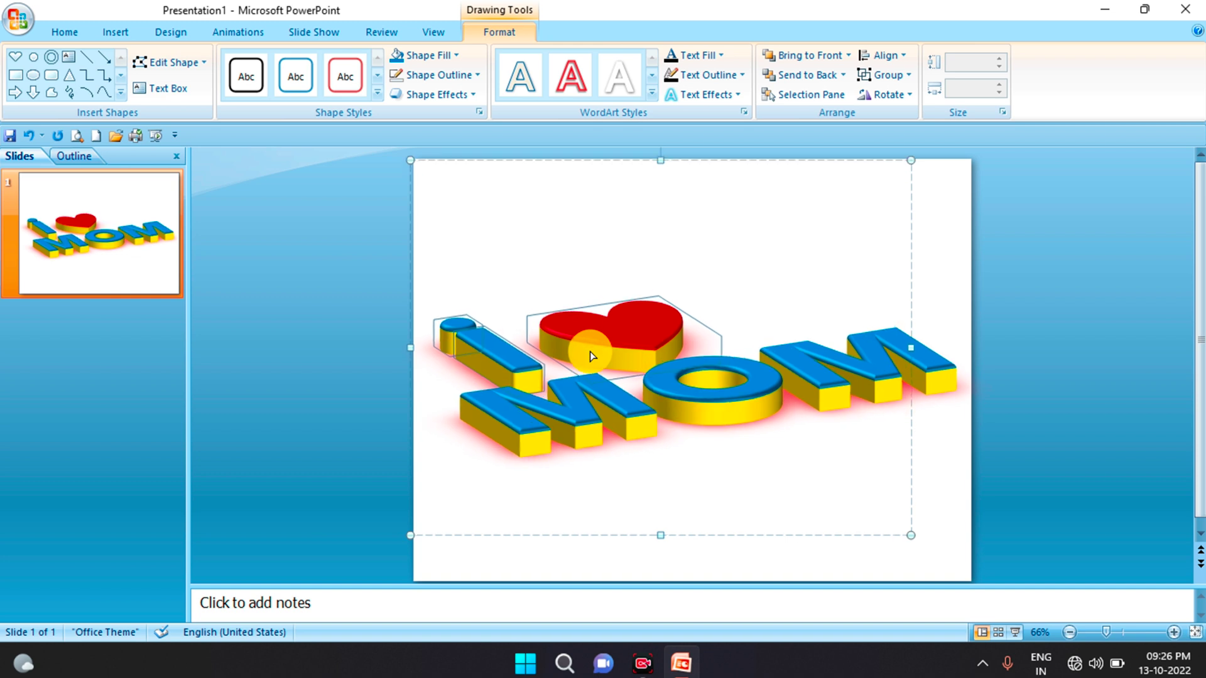
pyautogui.press('Right')
pyautogui.press('Right')
pyautogui.press('Right')
pyautogui.press('Right')
pyautogui.press('Right')
pyautogui.press('Up')
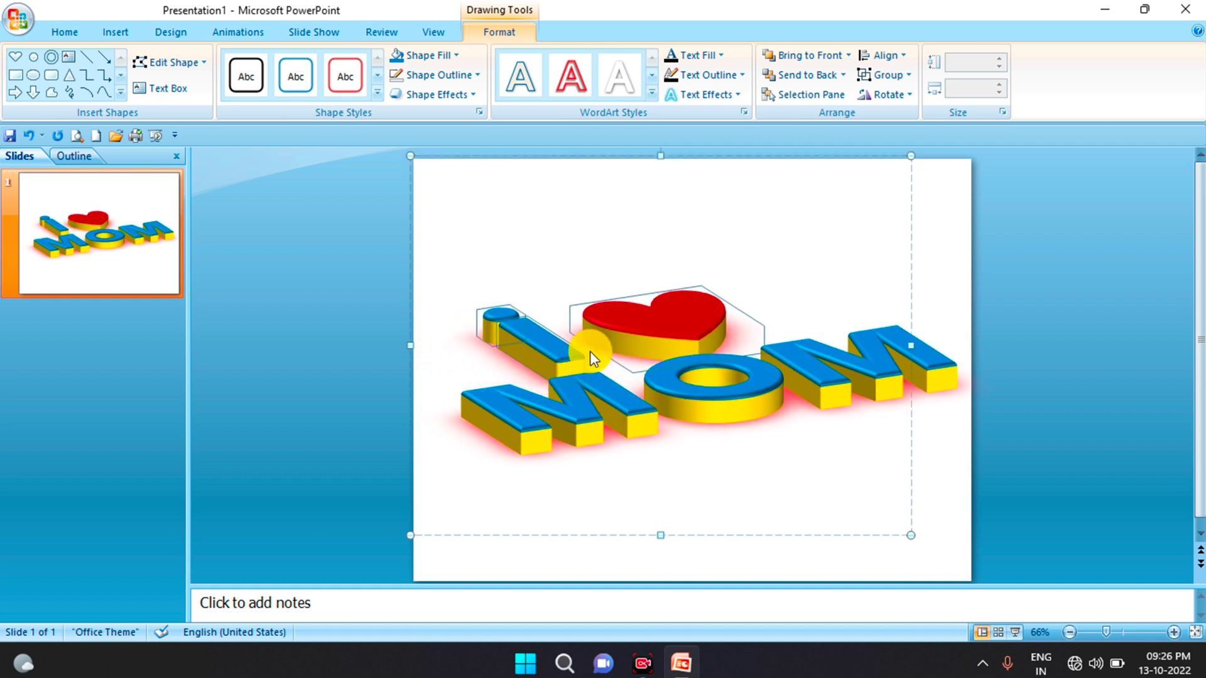
pyautogui.press('Up')
pyautogui.press('Up')
pyautogui.press('Up')
pyautogui.press('Up')
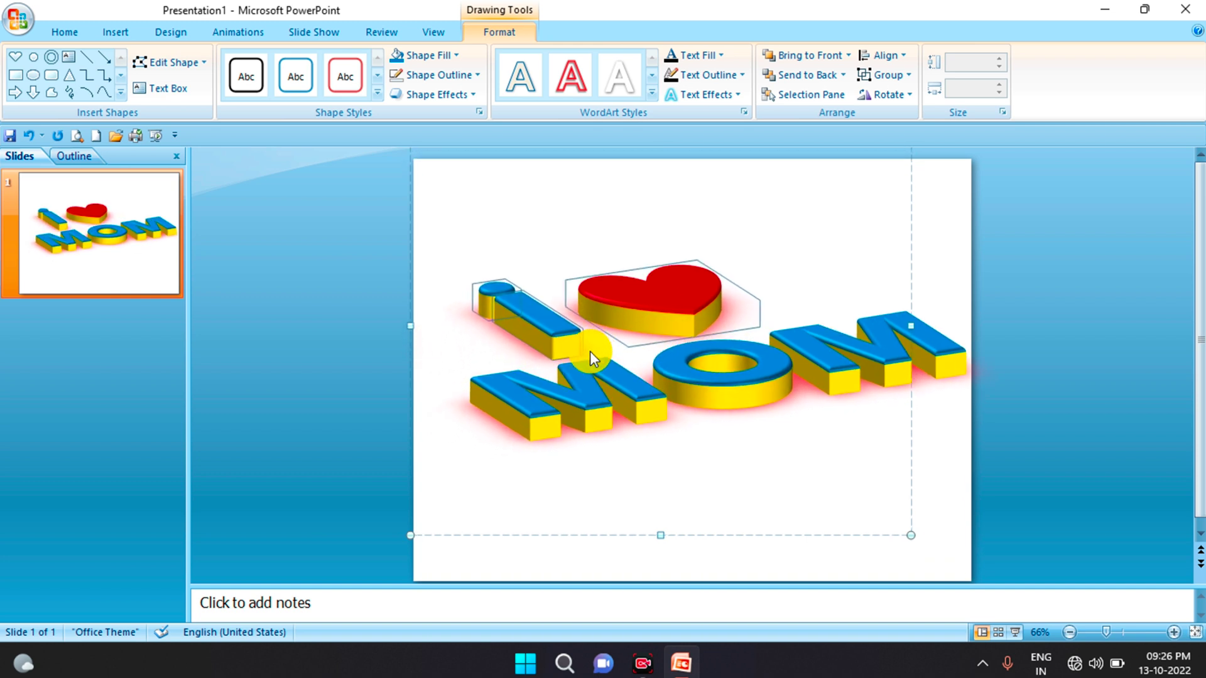
pyautogui.press('Right')
pyautogui.press('Right')
pyautogui.press('Right')
pyautogui.press('Up')
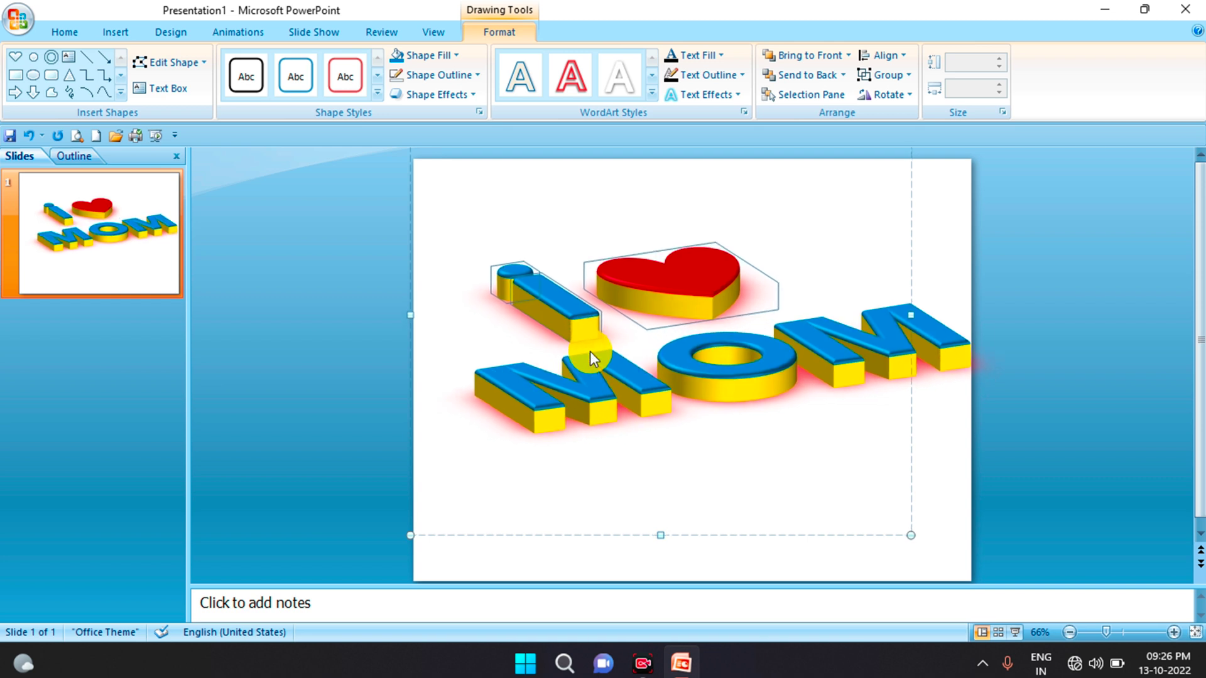
pyautogui.press('Up')
pyautogui.press('Right')
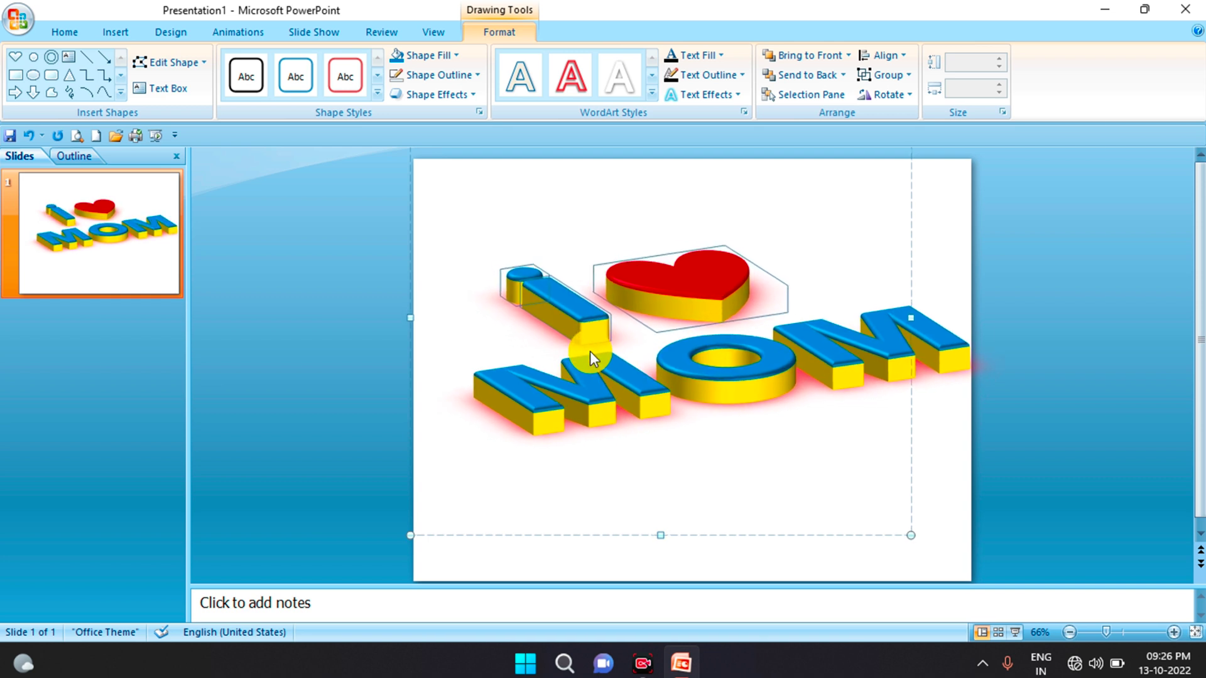
pyautogui.click(997, 369)
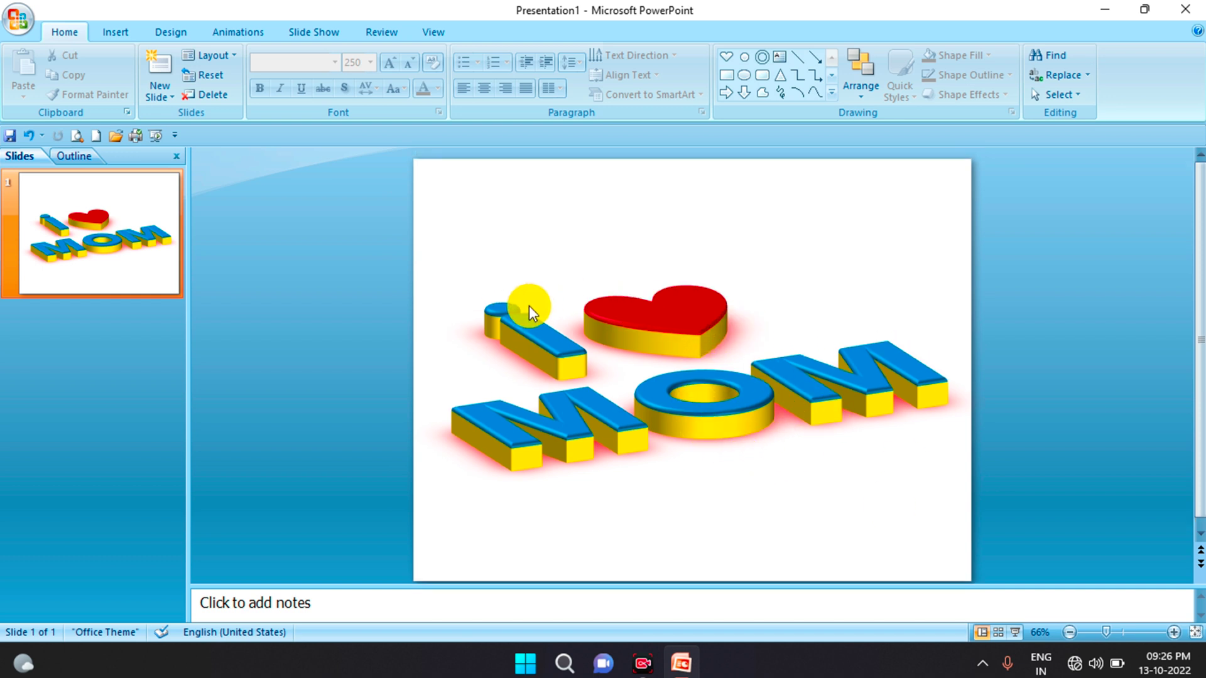
# - Save every slide as PNG images named 'I Love Mom' on the Desktop
pyautogui.click(17, 18)
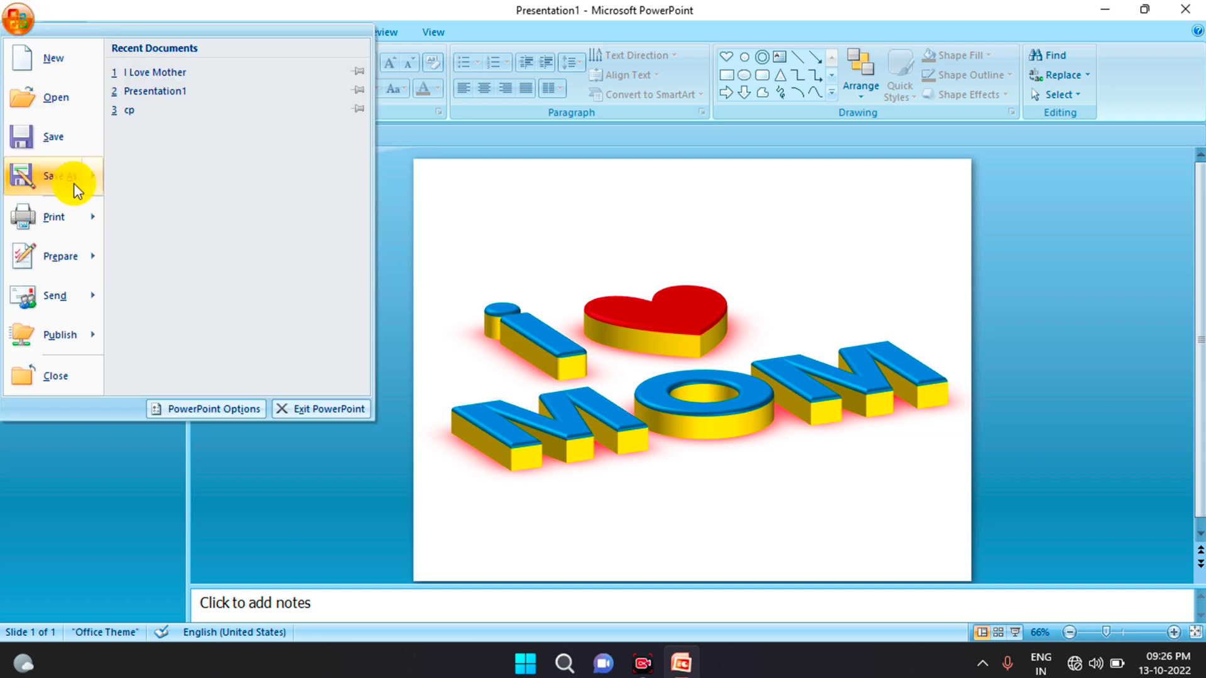
pyautogui.moveTo(58, 176)
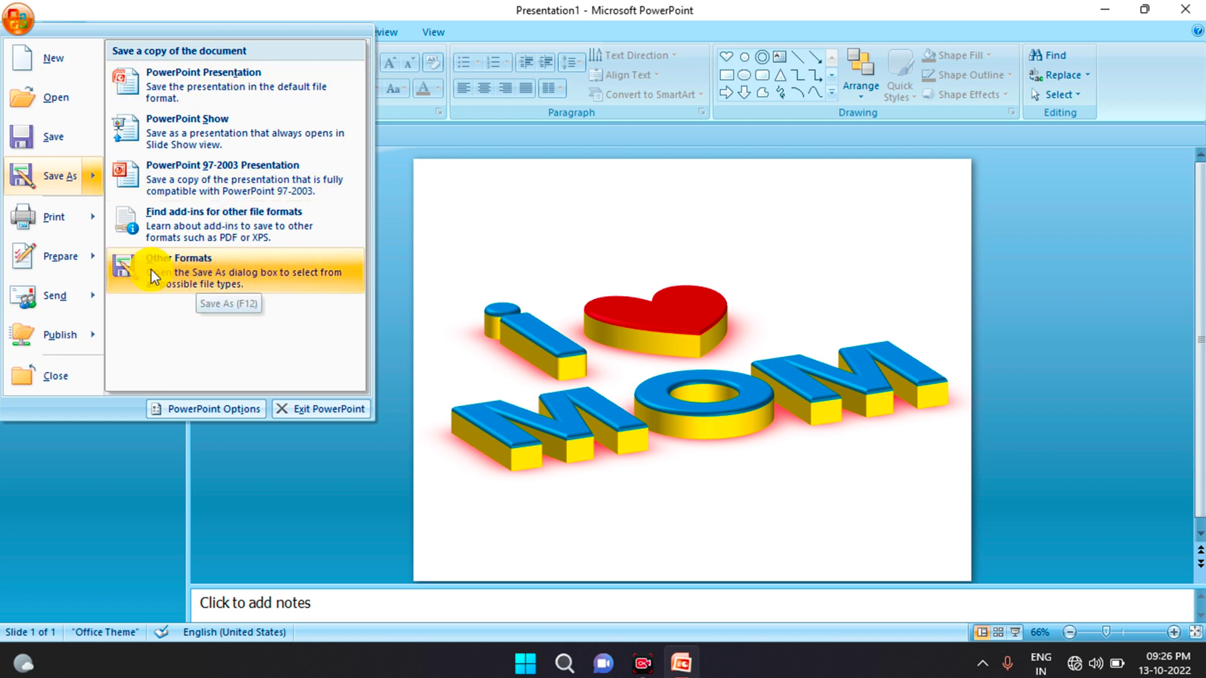
pyautogui.click(207, 266)
pyautogui.click(75, 157)
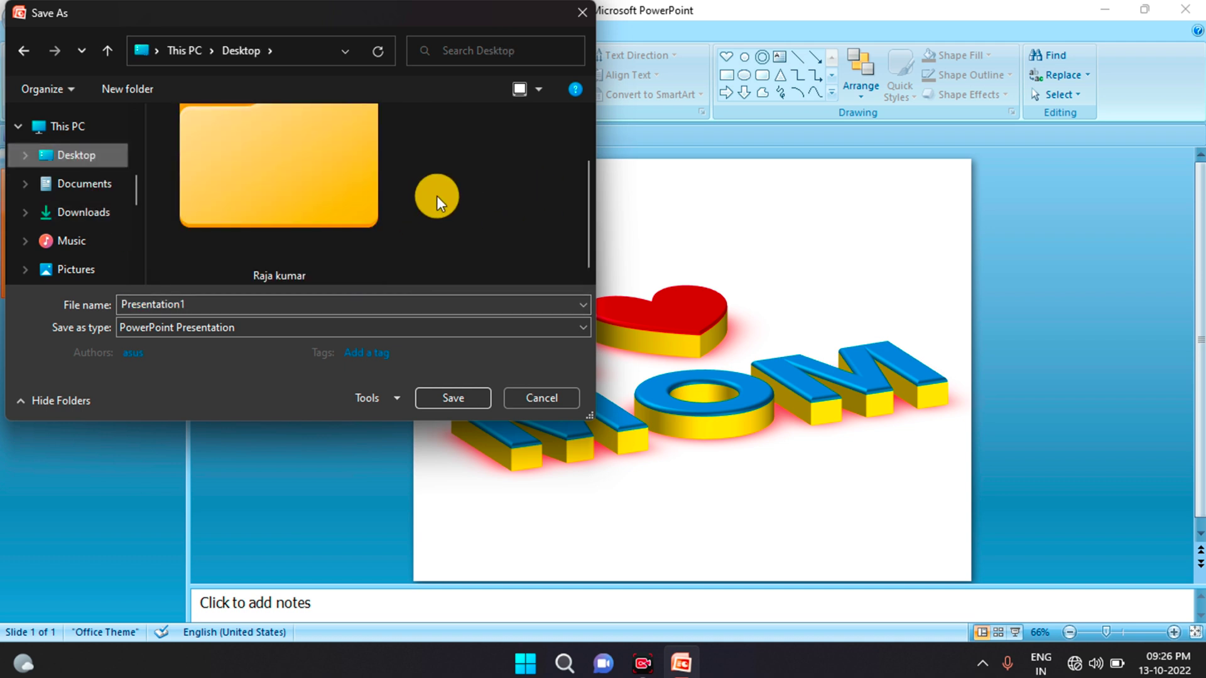
pyautogui.click(73, 157)
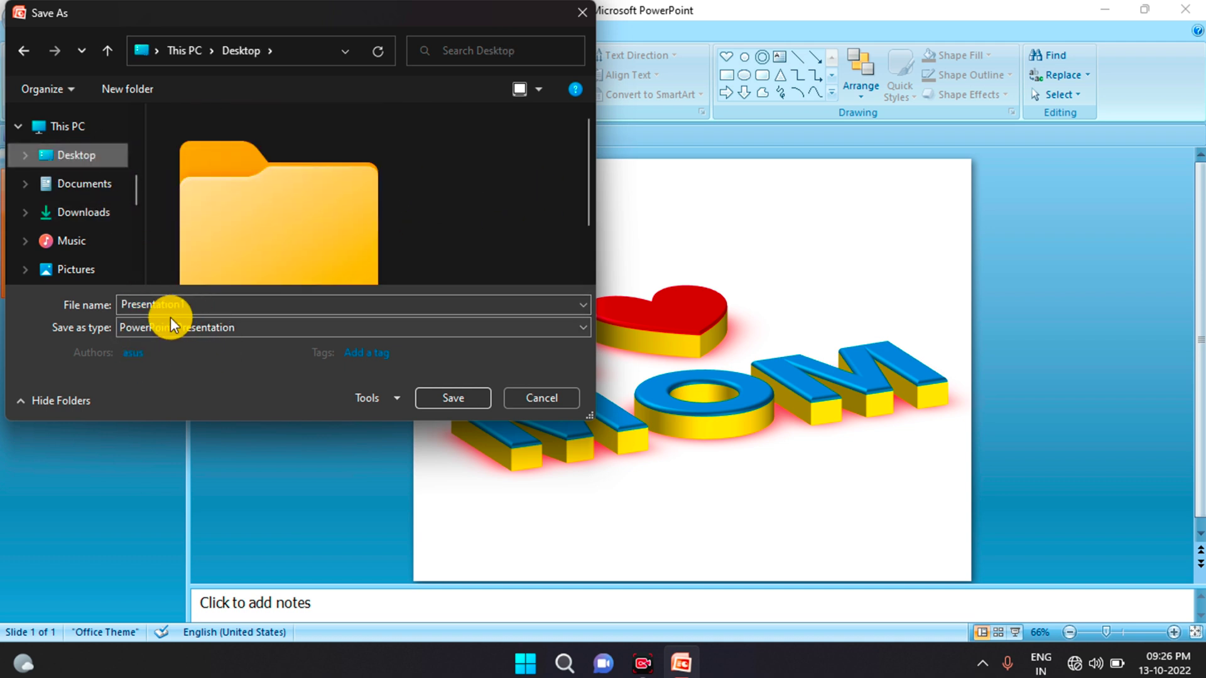
pyautogui.doubleClick(144, 305)
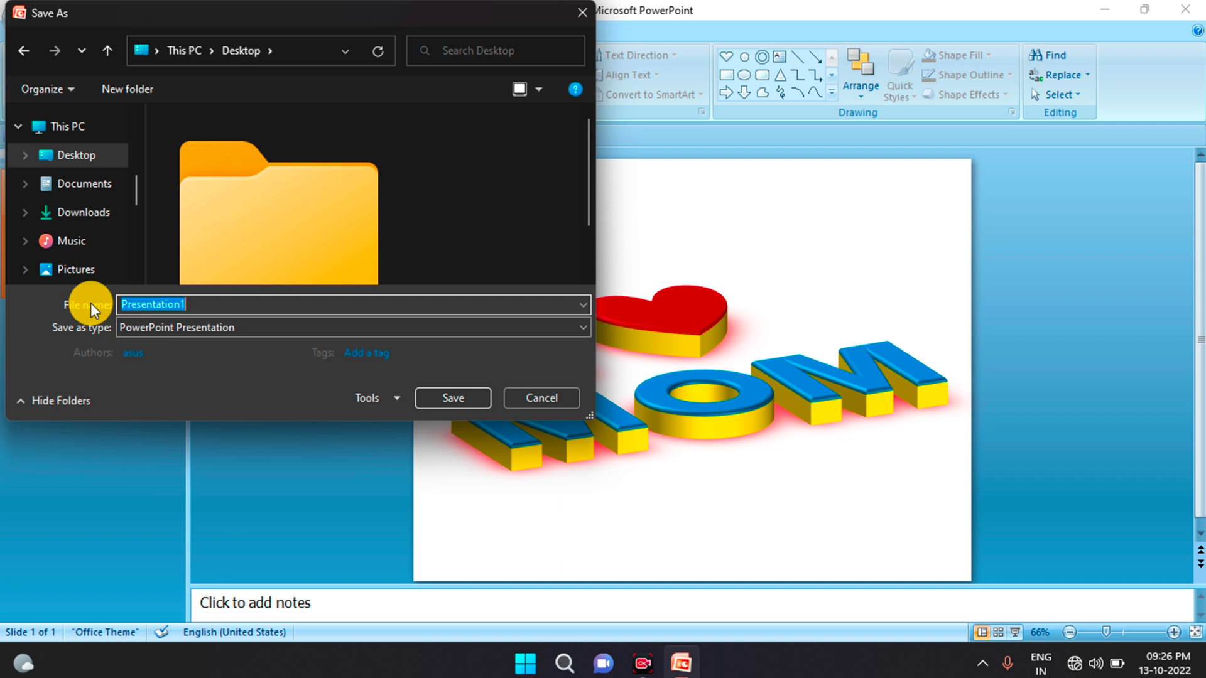
pyautogui.write('I Love Mom')
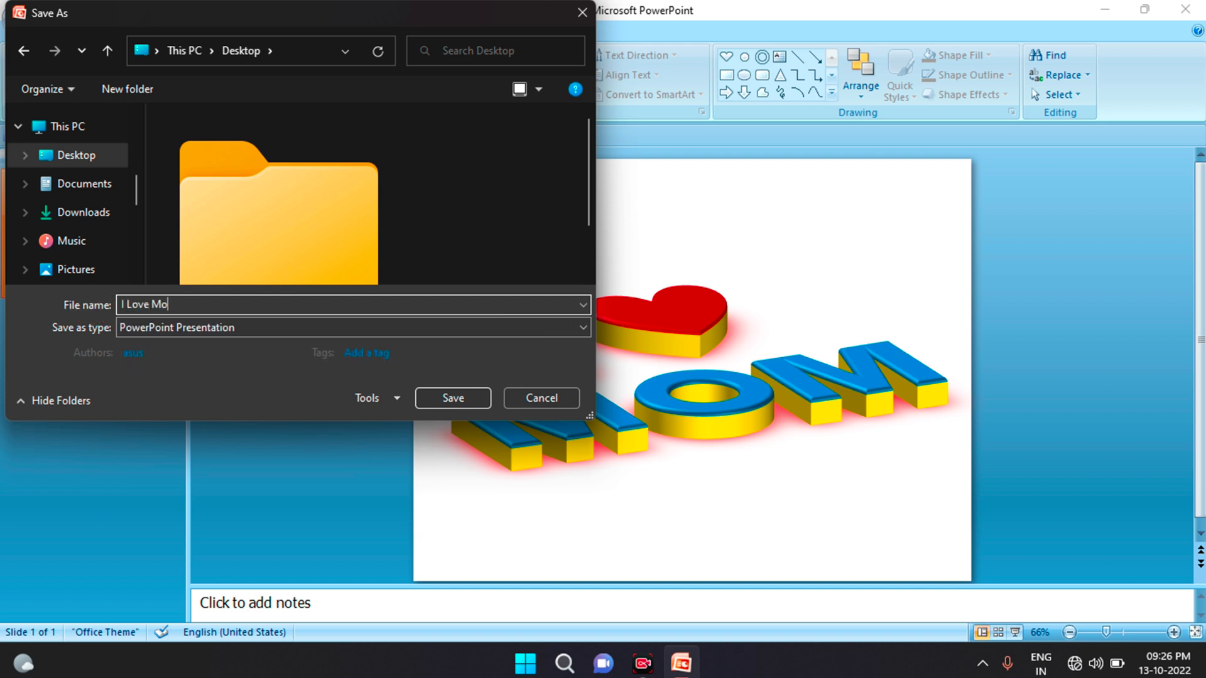
pyautogui.click(190, 330)
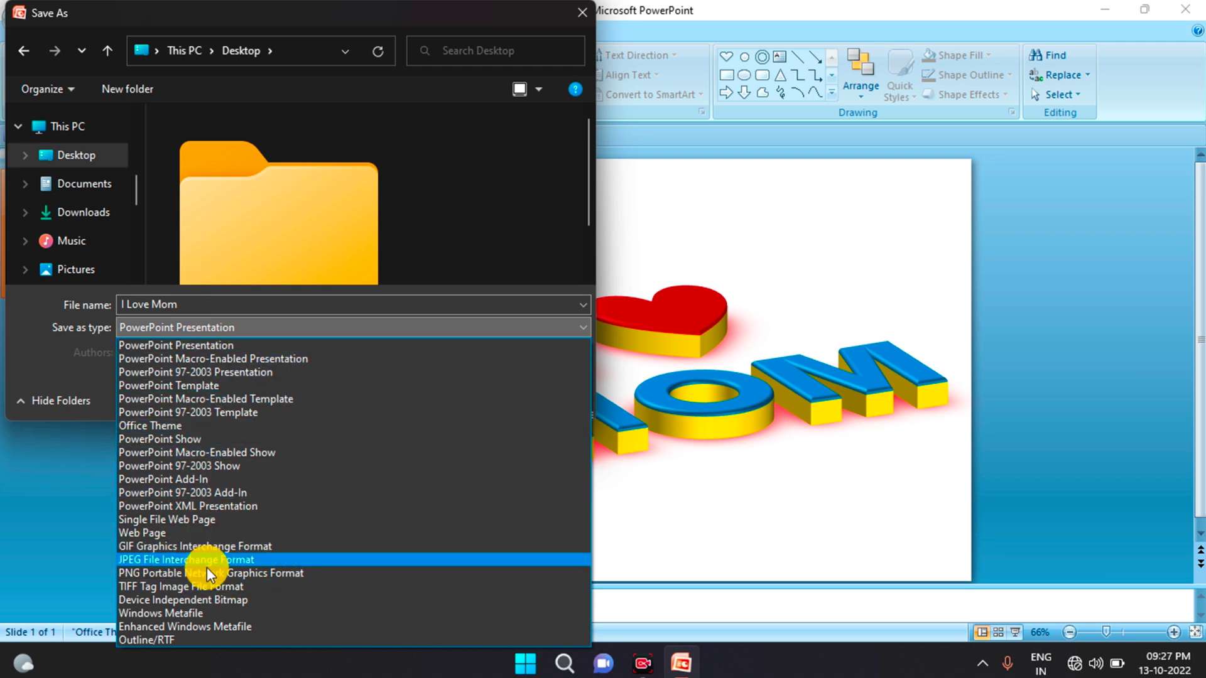
pyautogui.click(268, 573)
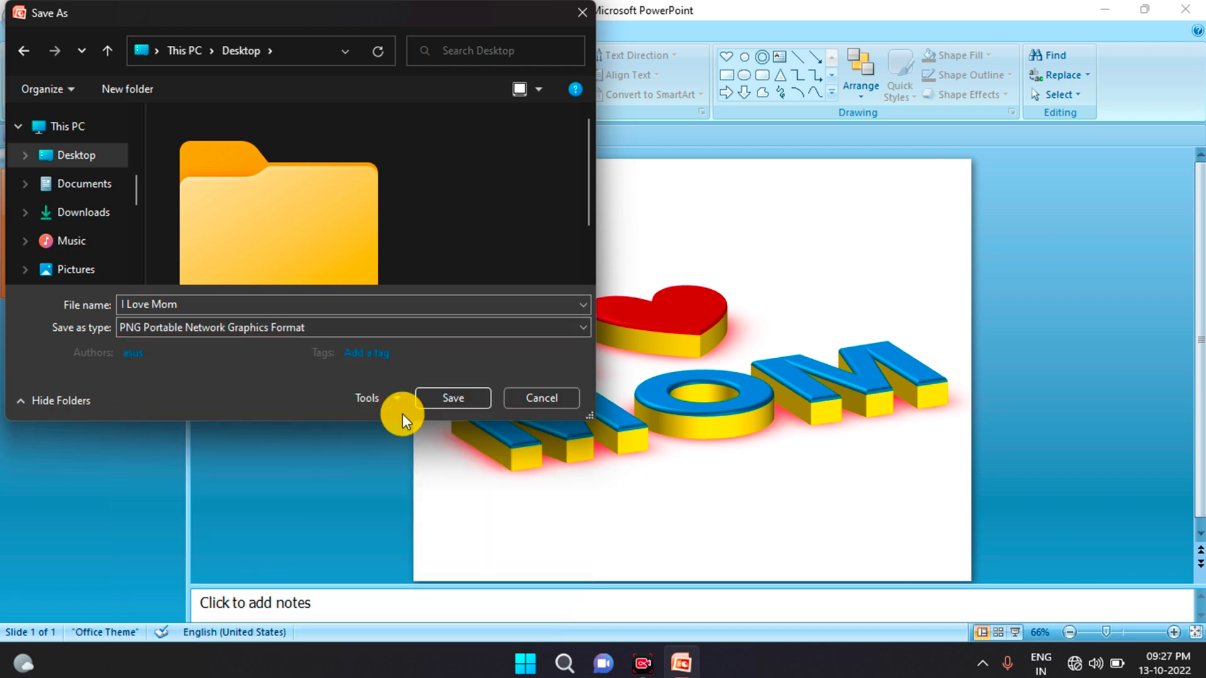
pyautogui.click(453, 398)
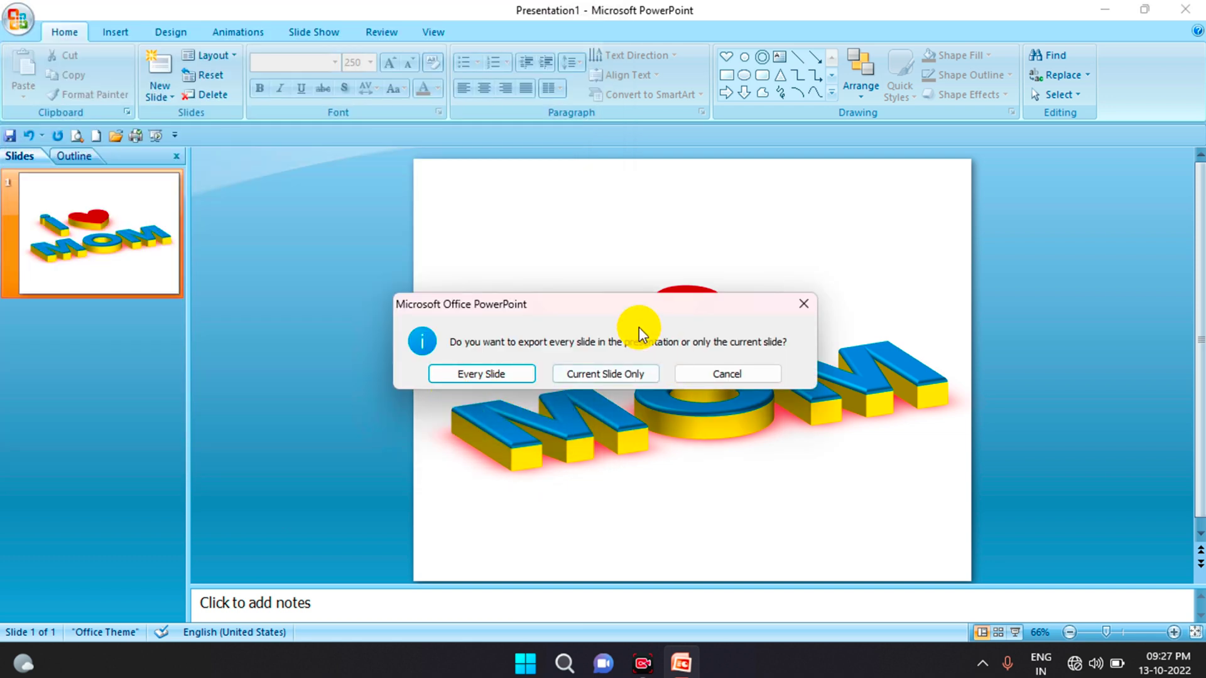
pyautogui.click(468, 374)
# - Dismiss the error message, then open Presentation1 from the I Love Mom folder on the Desktop
pyautogui.click(607, 374)
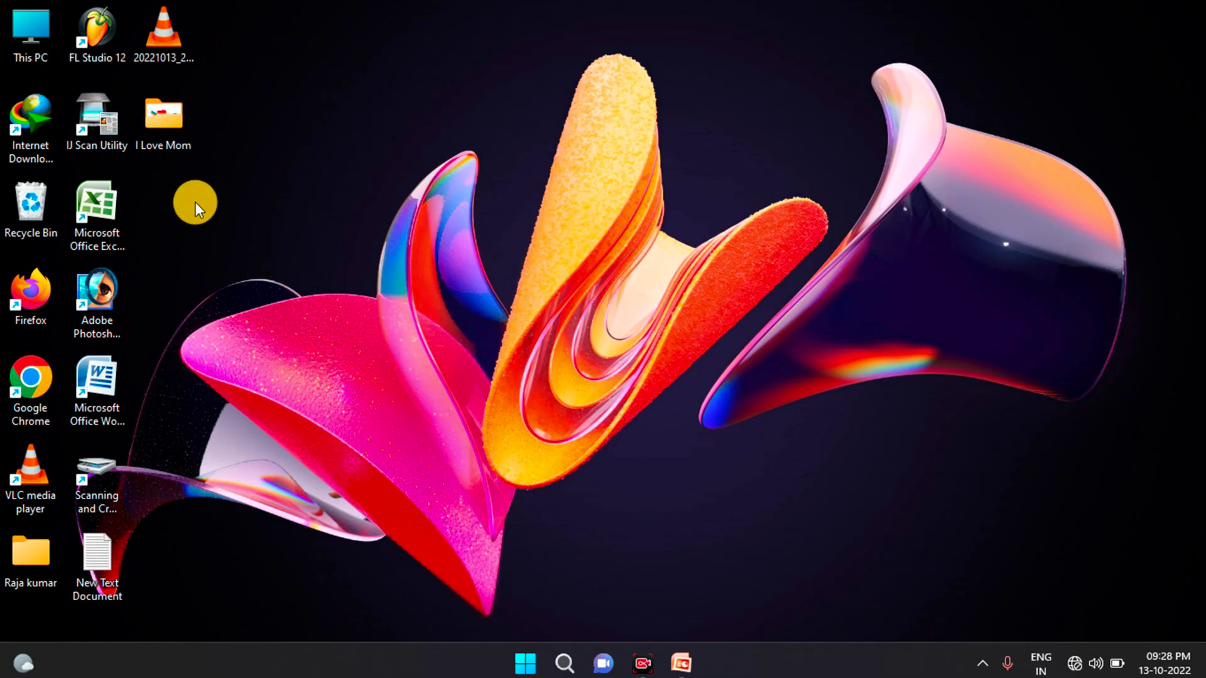
pyautogui.doubleClick(167, 121)
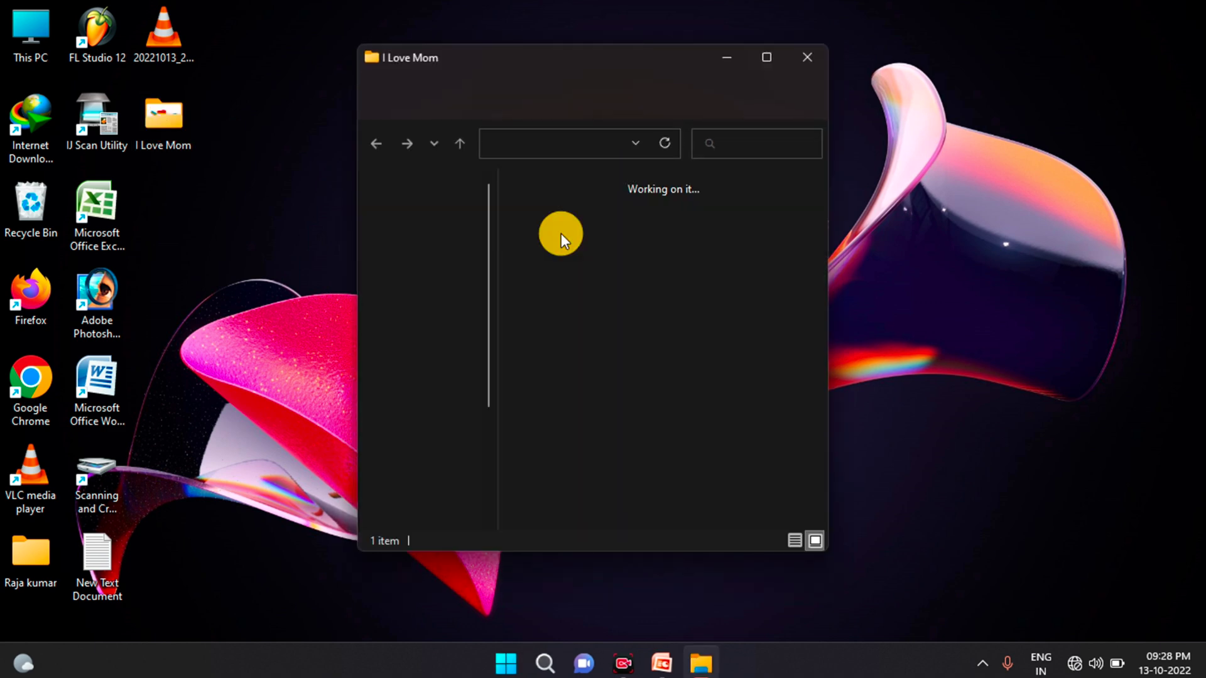
pyautogui.moveTo(561, 59); pyautogui.dragTo(644, 63)
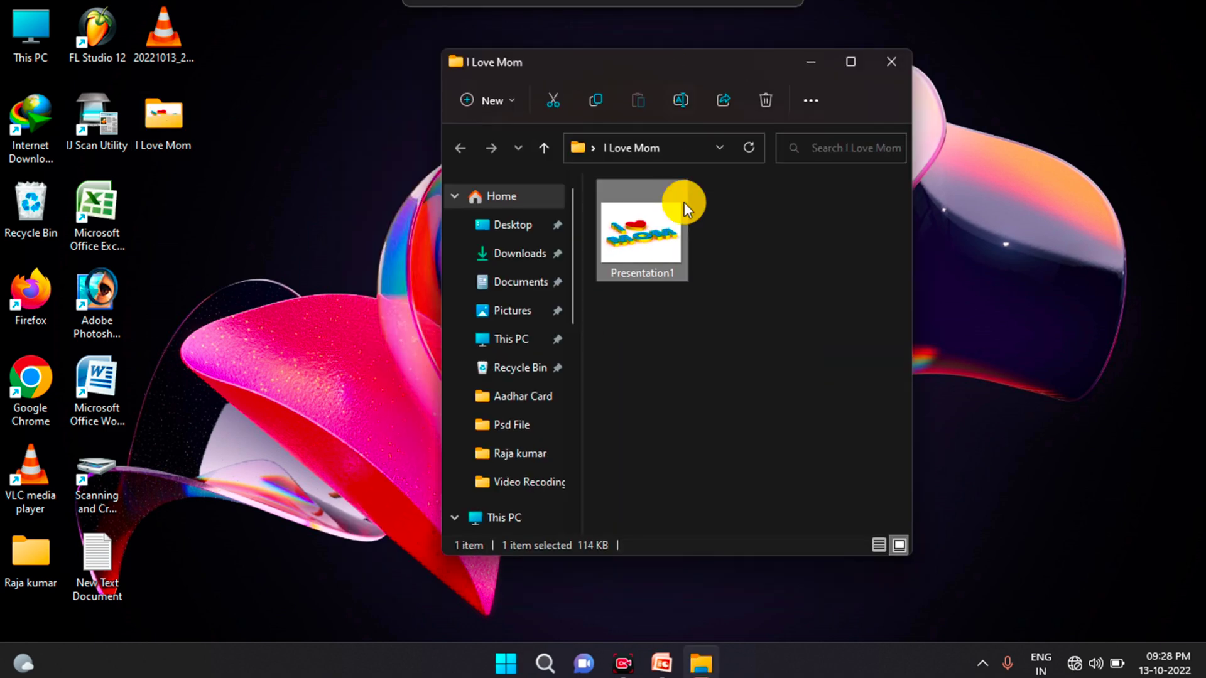
pyautogui.doubleClick(689, 245)
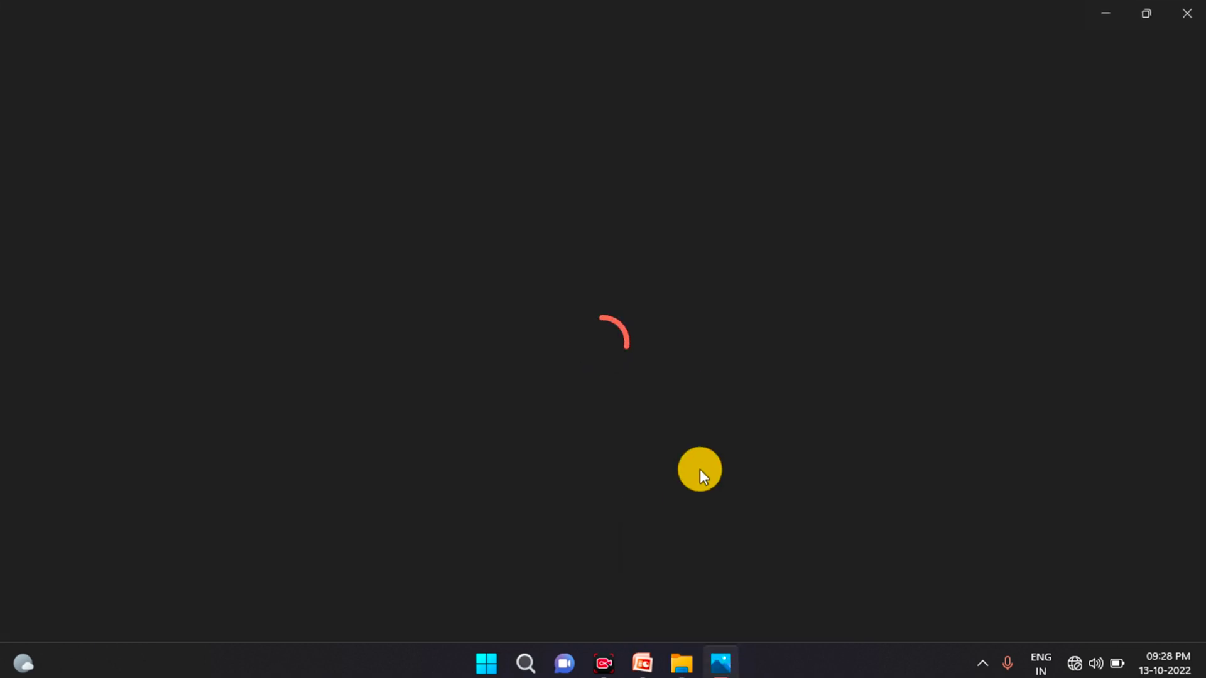
# - Zoom in and out on Presentation1.png in Photos to inspect the exported 3-D artwork
pyautogui.scroll(2, 591, 345)
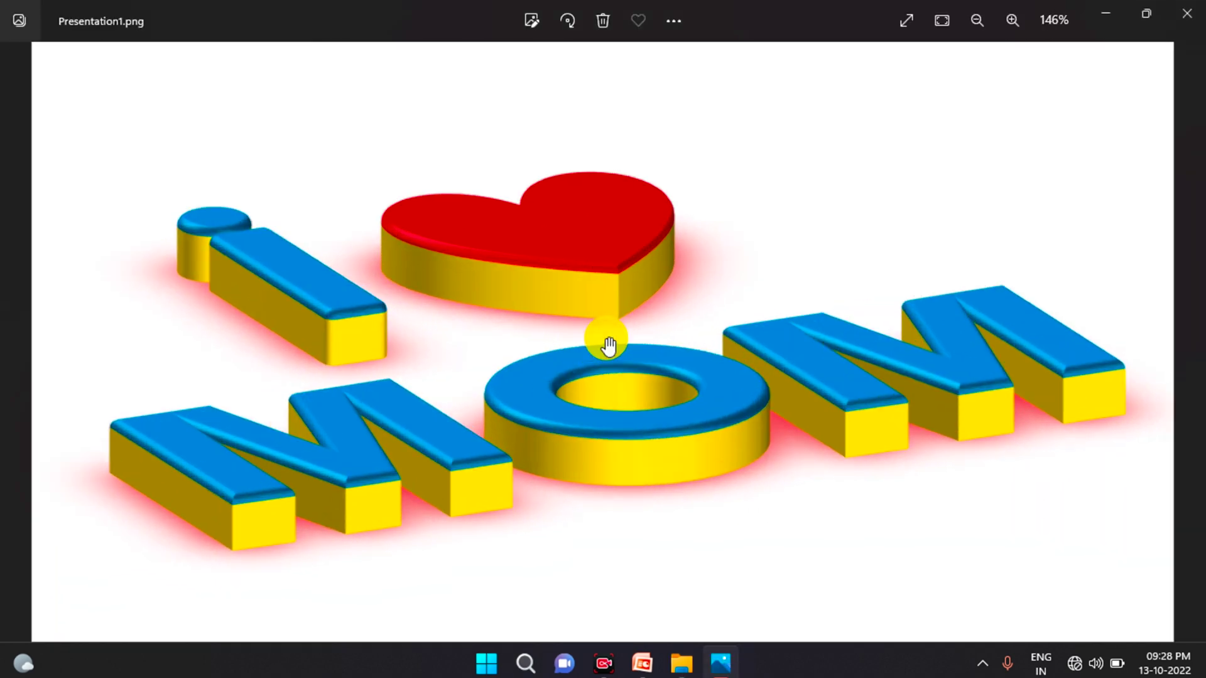
pyautogui.scroll(-2, 528, 364)
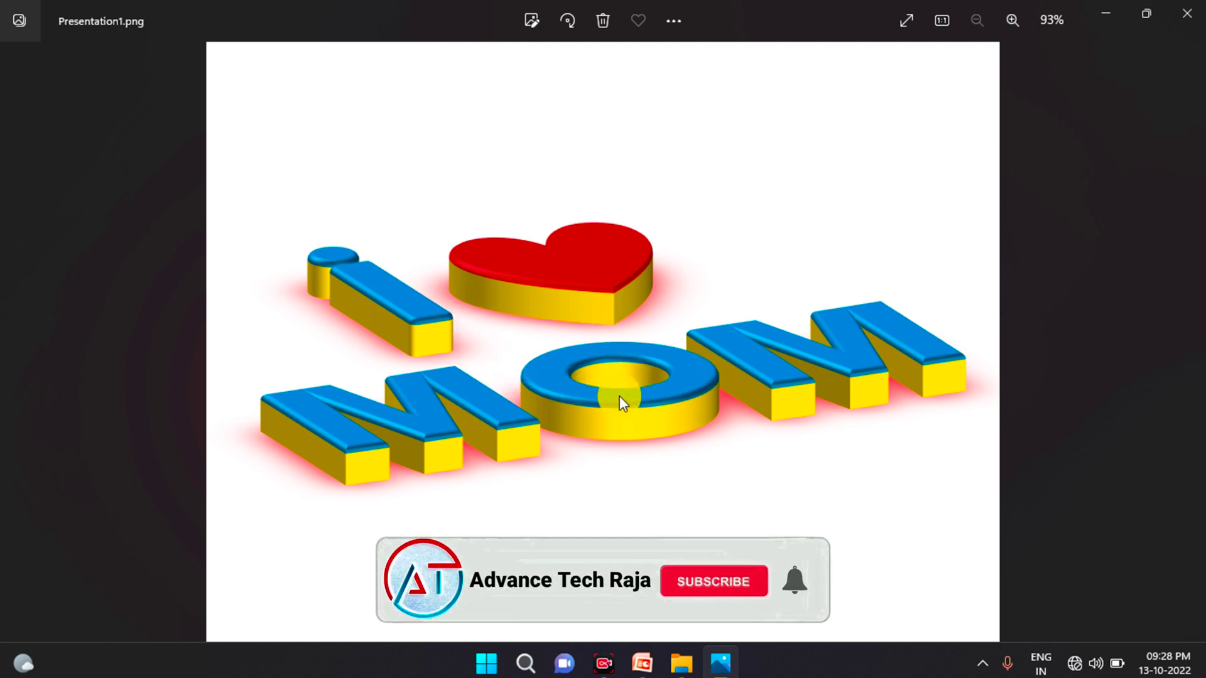
pyautogui.scroll(2, 619, 396)
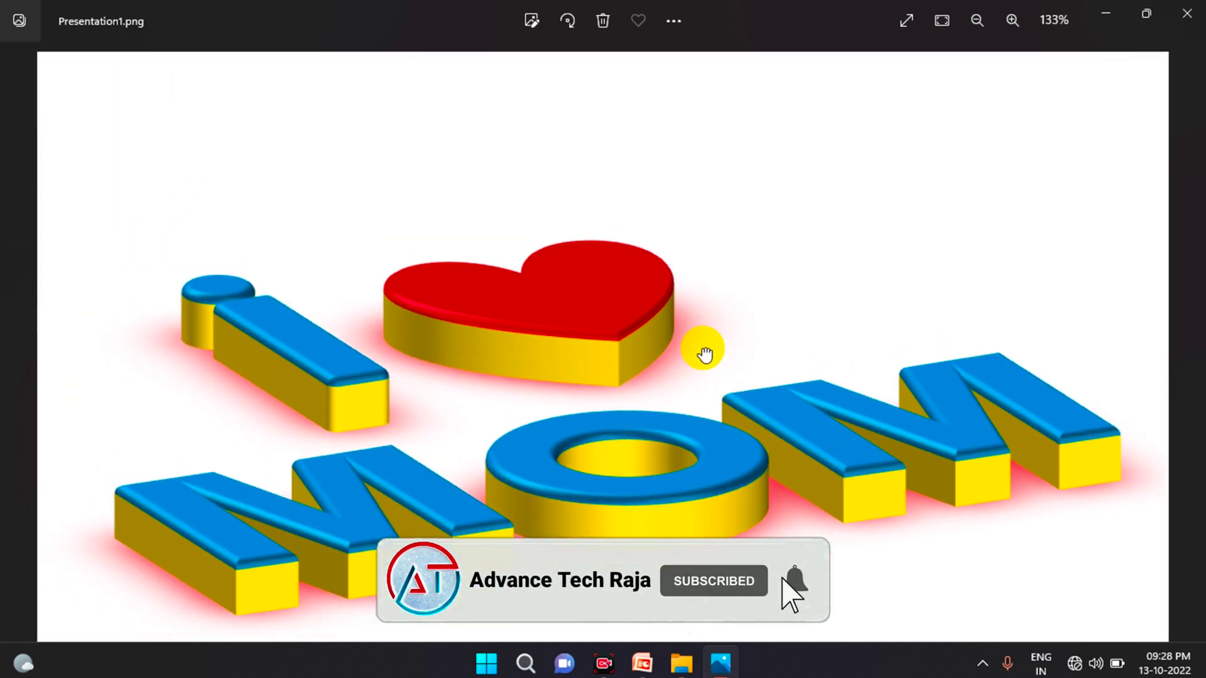
pyautogui.scroll(1, 565, 386)
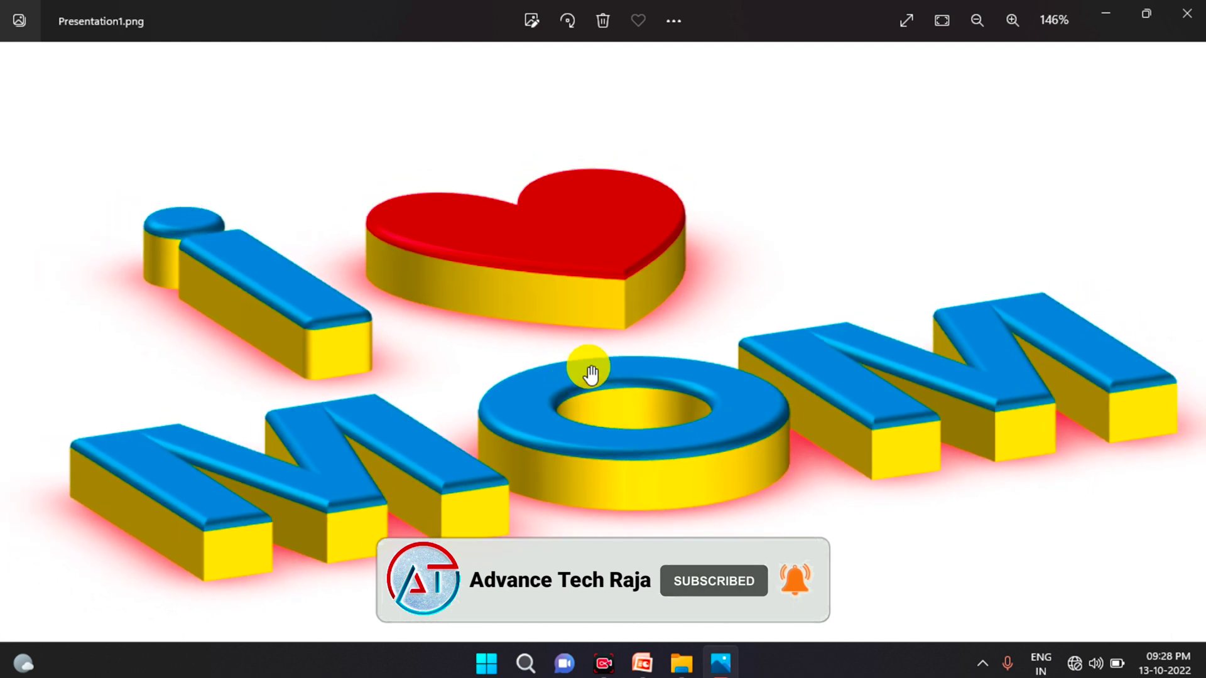
pyautogui.scroll(-2, 585, 376)
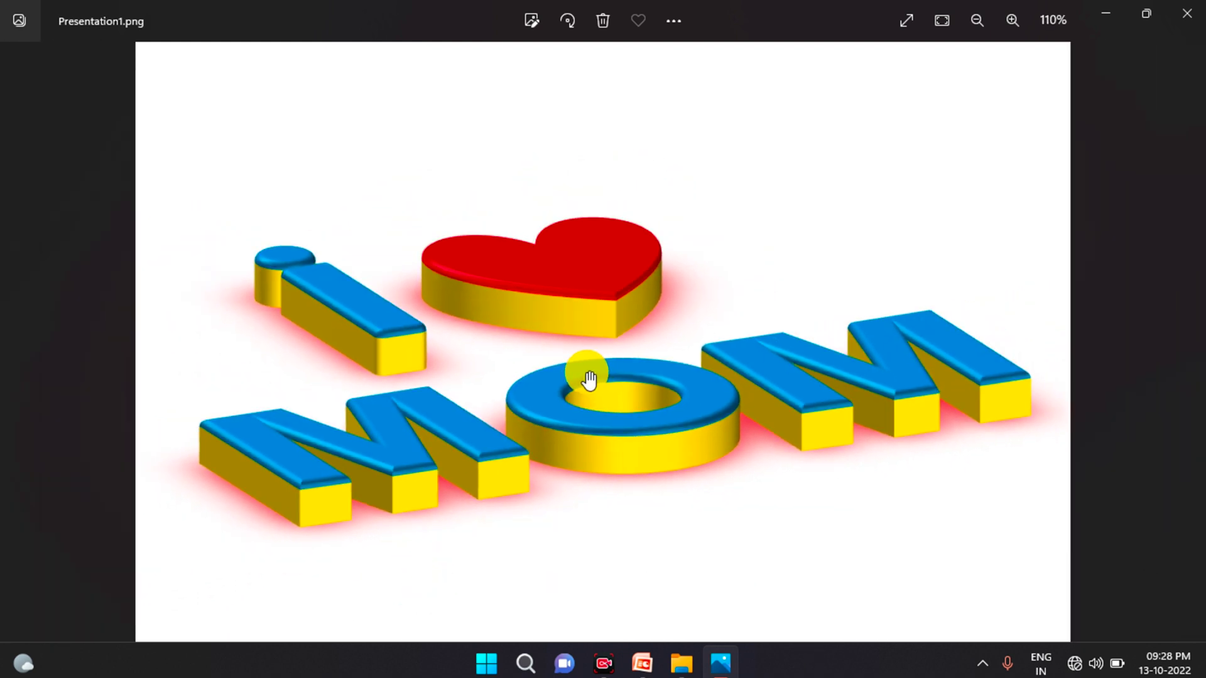
pyautogui.scroll(2, 571, 408)
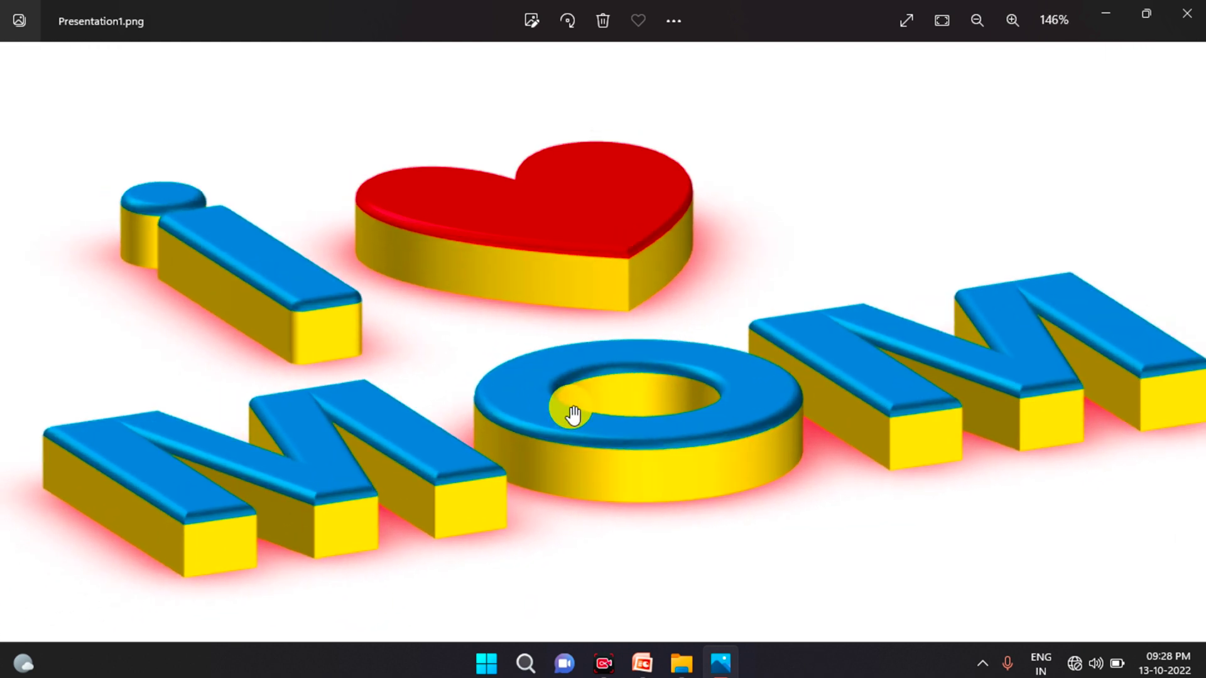